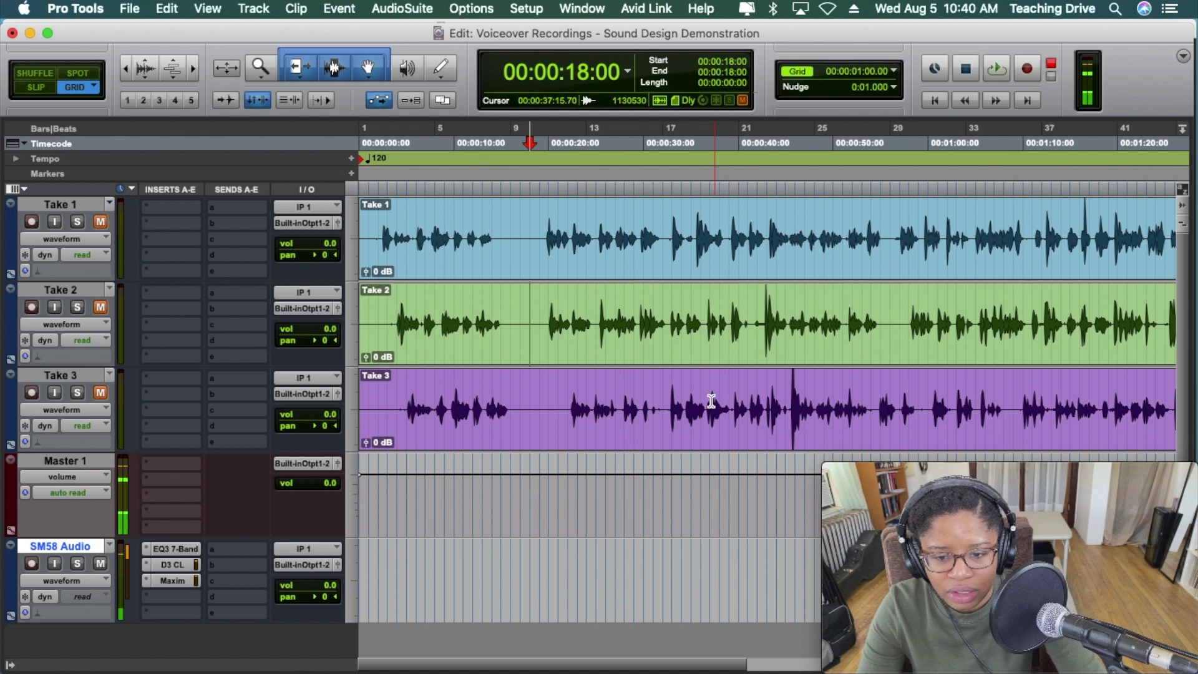
Unmute Take 1, then scroll the timeline right and back to review the three takes.
left_click(100, 222)
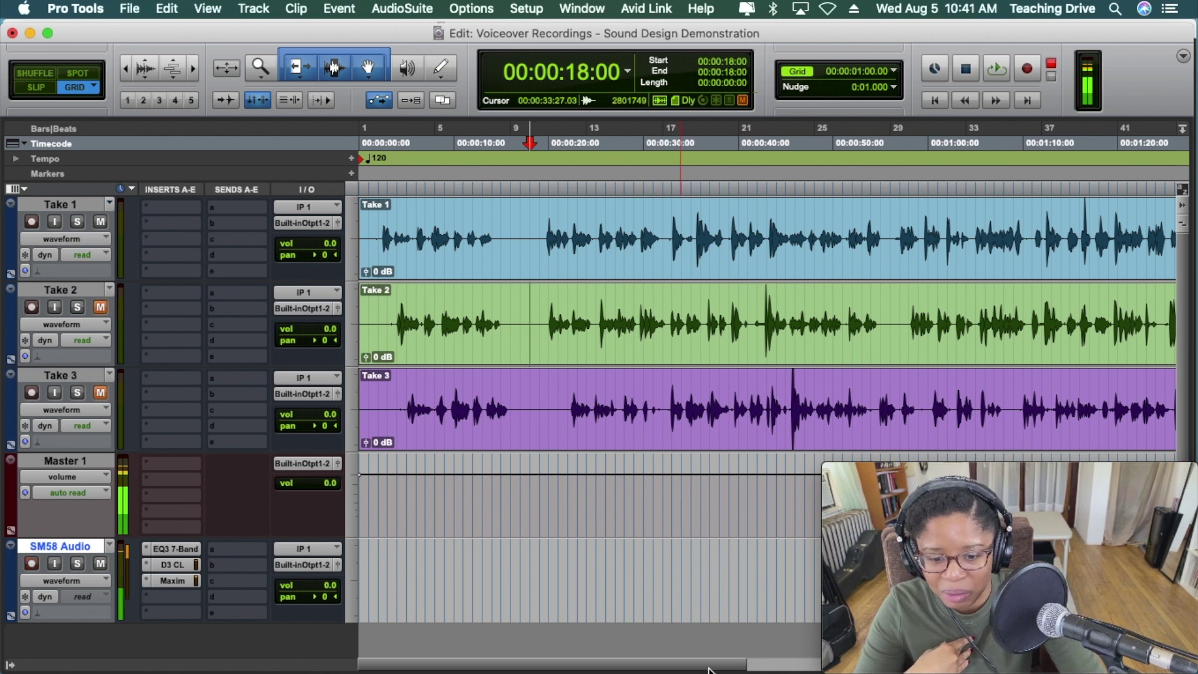
left_click_drag(708, 663, 829, 665)
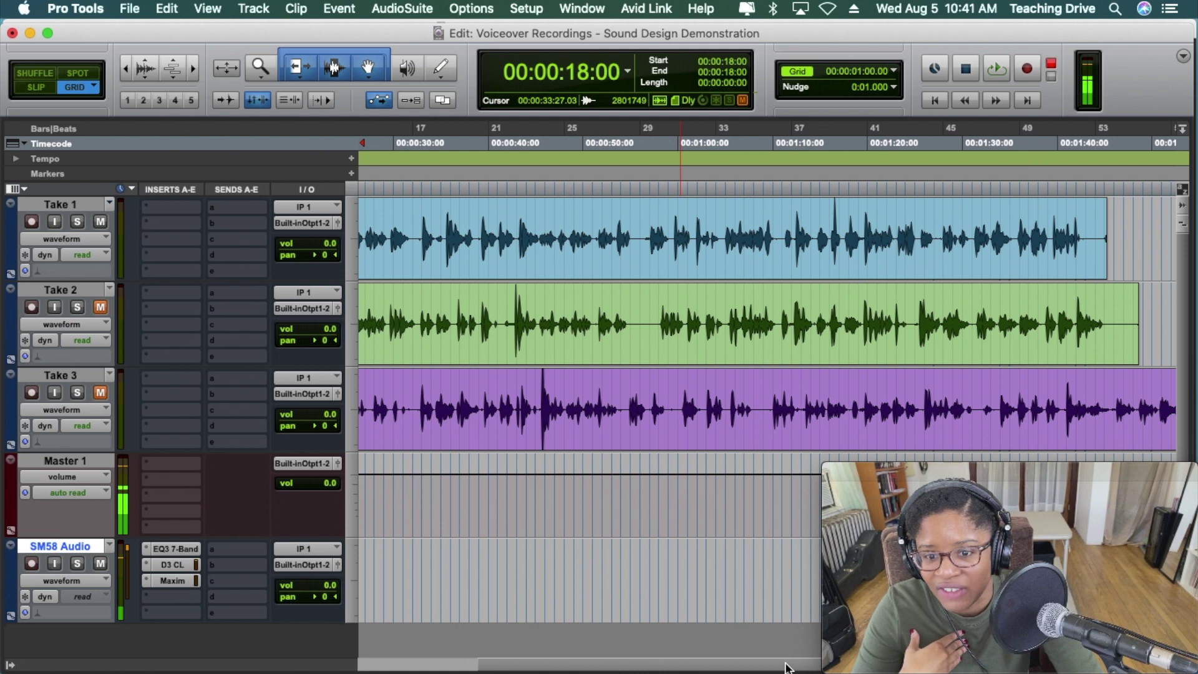
left_click_drag(756, 662, 573, 663)
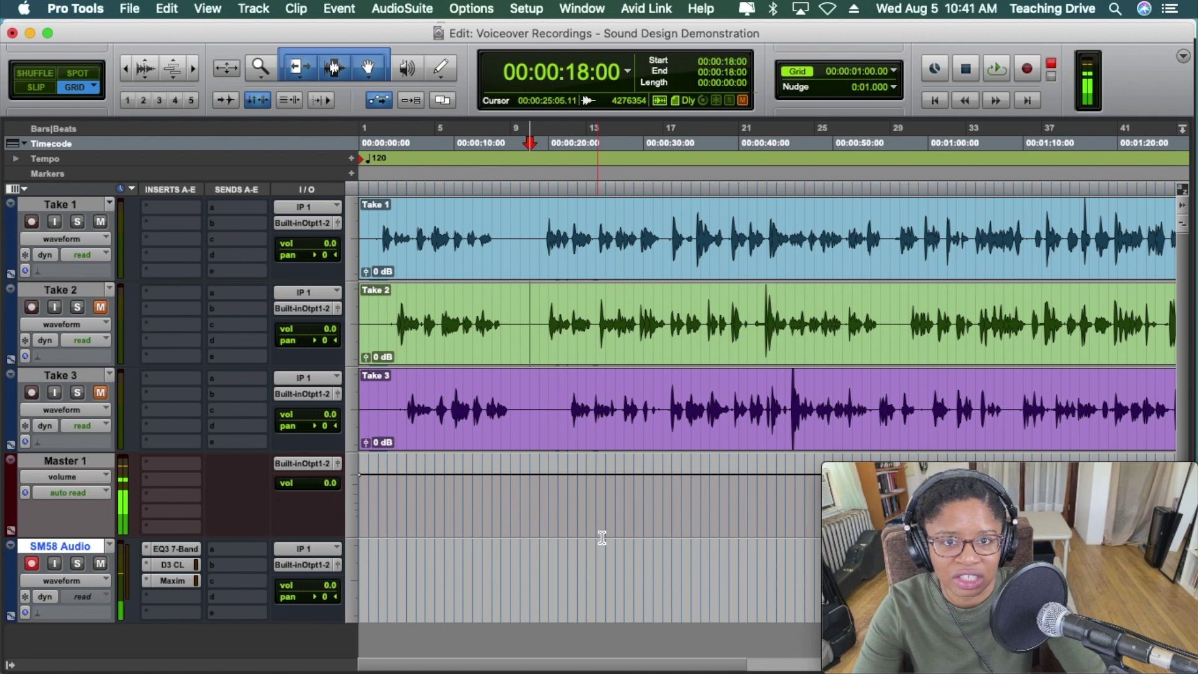
left_click_drag(694, 669, 516, 642)
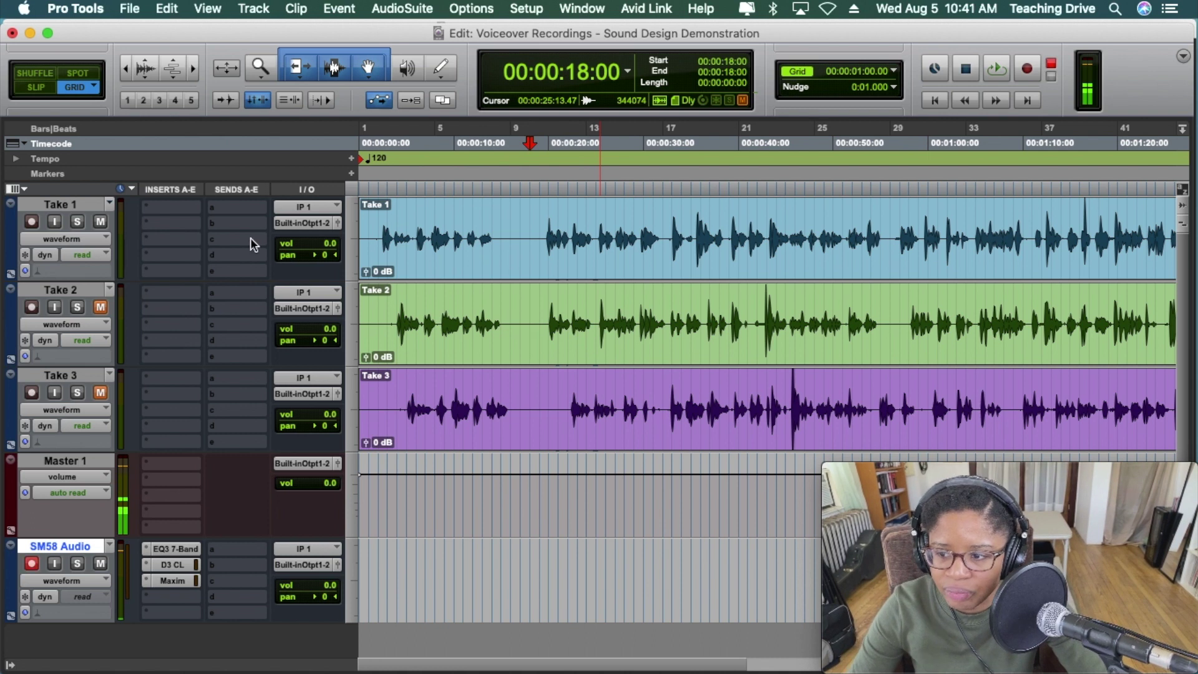
Show Take 1 as playlists, move Take 2 and Take 3 into lanes beneath it, and select Take 2's first four seconds.
left_click(84, 239)
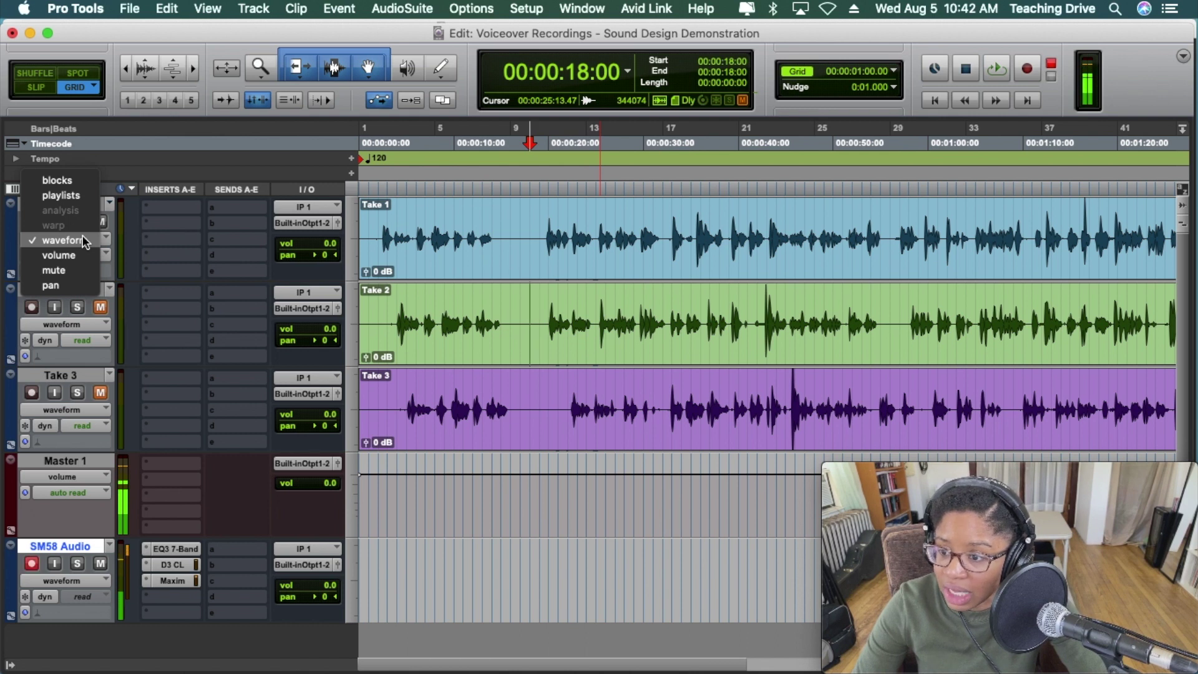
left_click(68, 197)
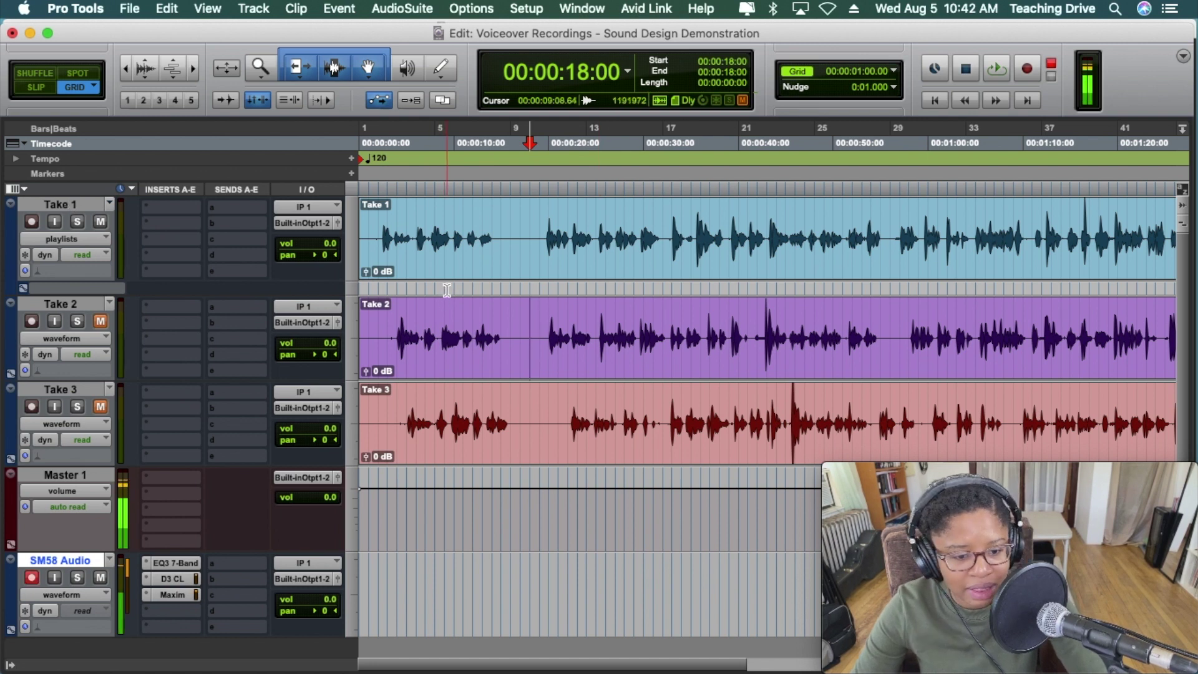
left_click(494, 350)
left_click_drag(491, 325, 476, 288)
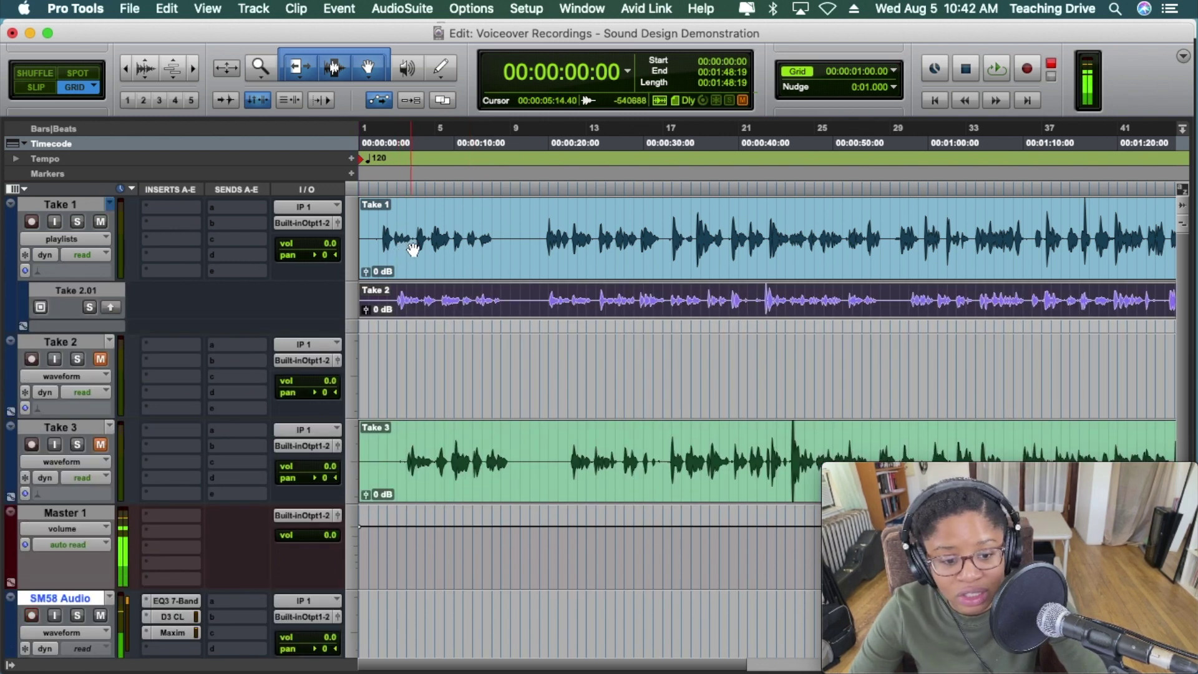
left_click_drag(424, 482, 407, 322)
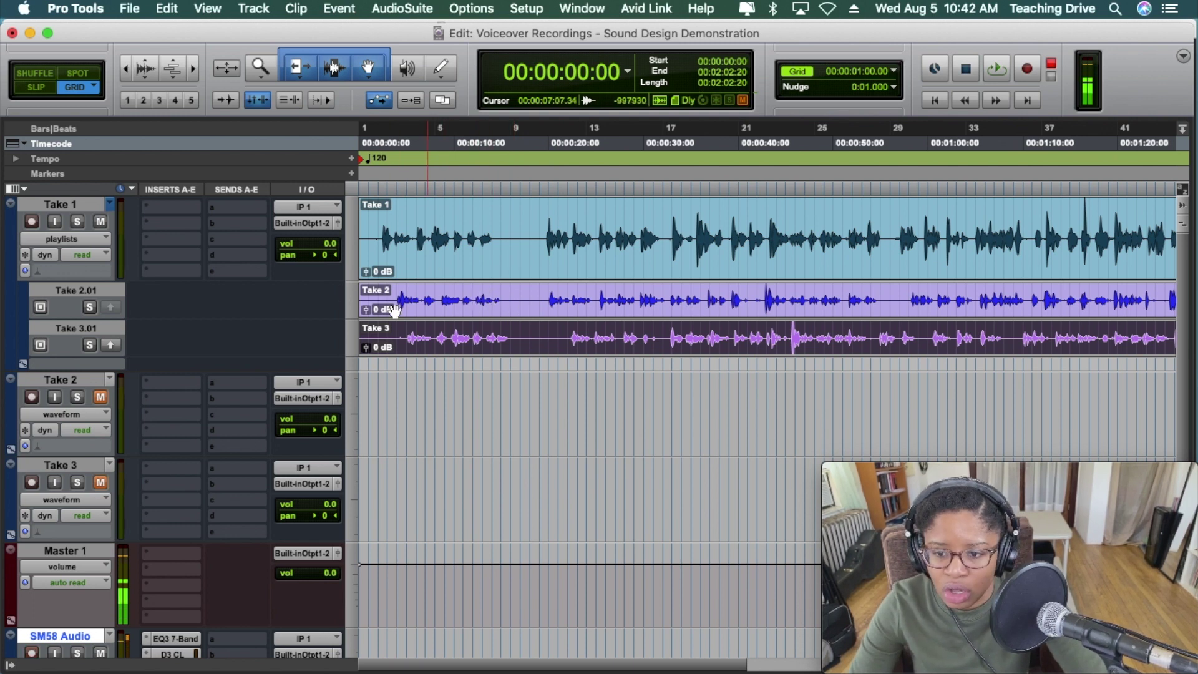
left_click_drag(394, 291, 417, 306)
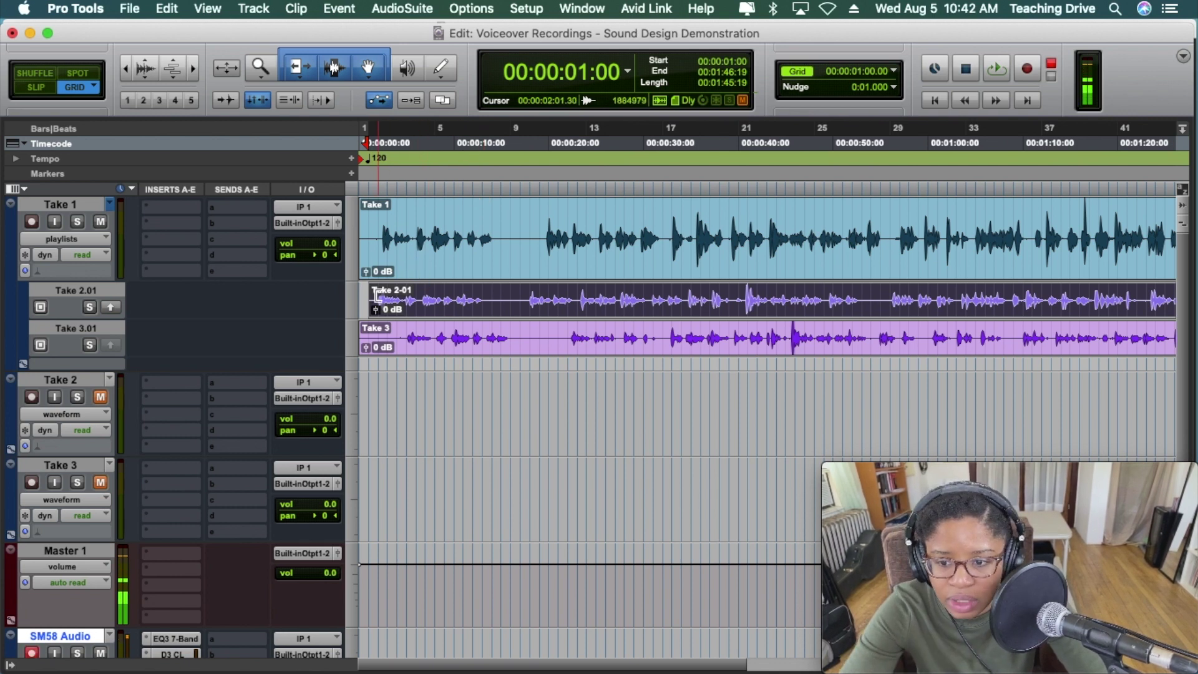
Play from 2 seconds, then audition the Take 3.01 lane soloed.
left_click(380, 188)
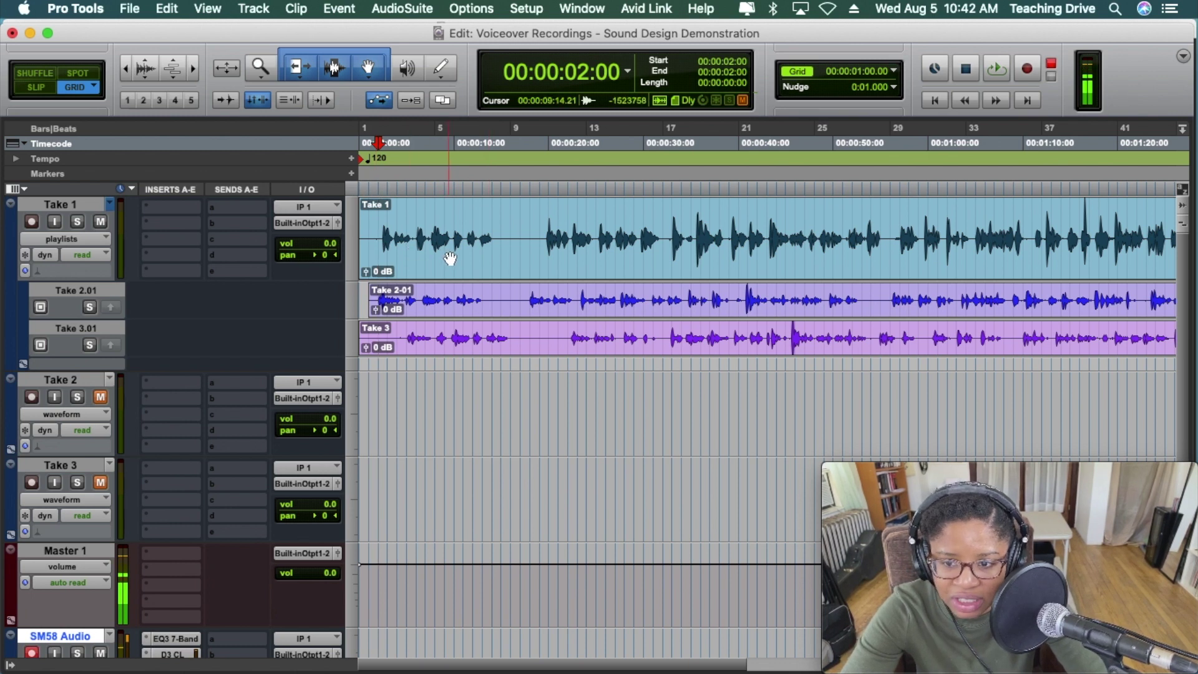
key("space")
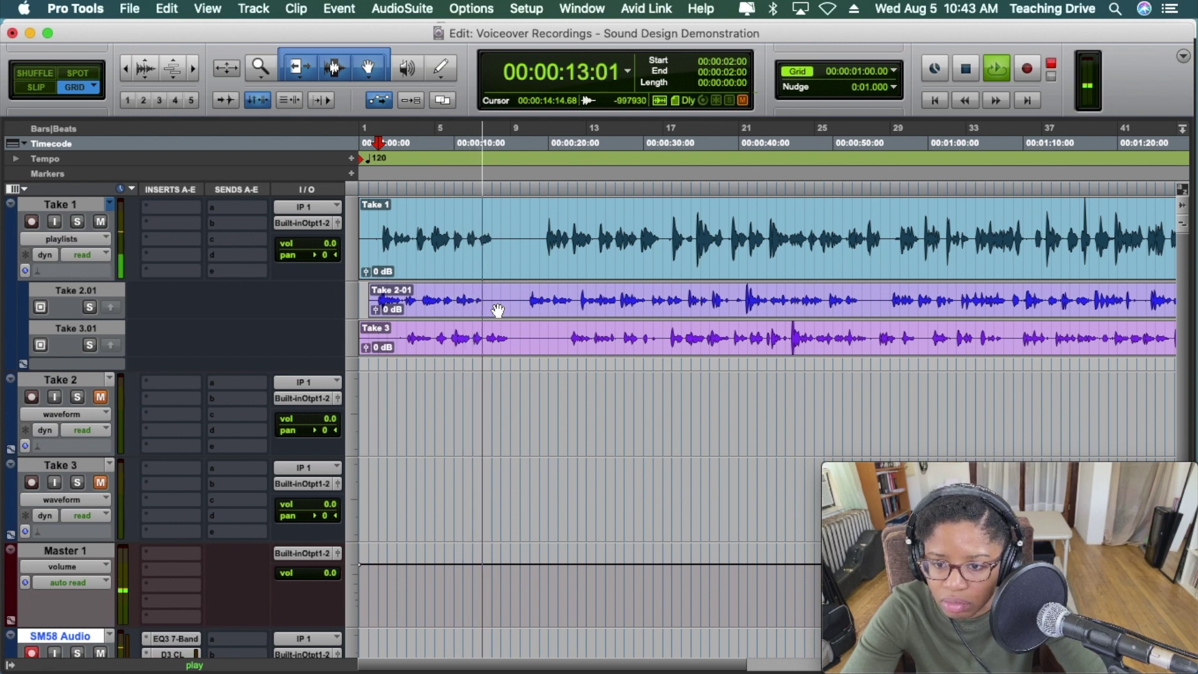
key("space")
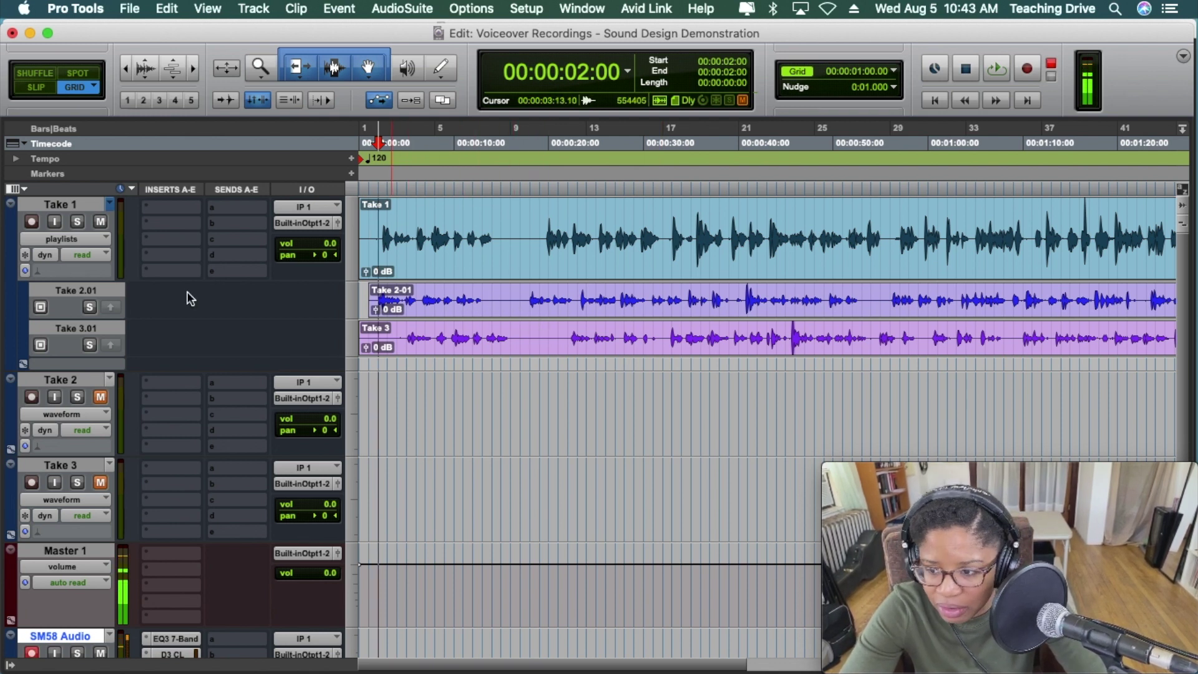
left_click(90, 345)
key("space")
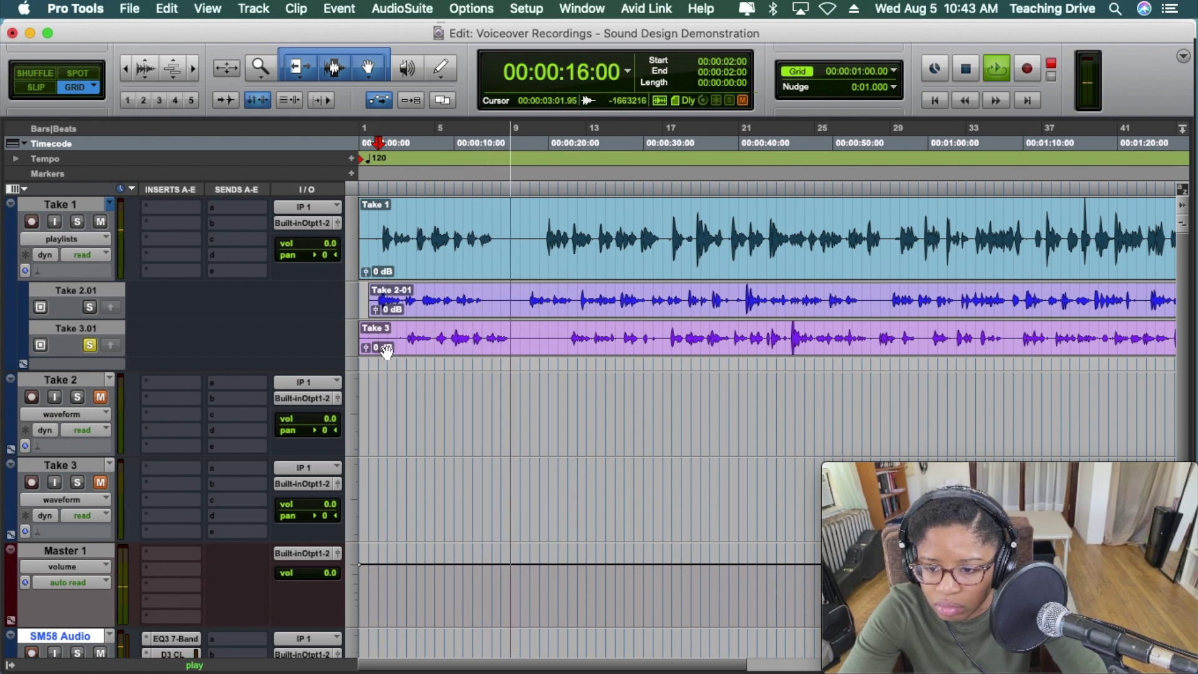
key("space")
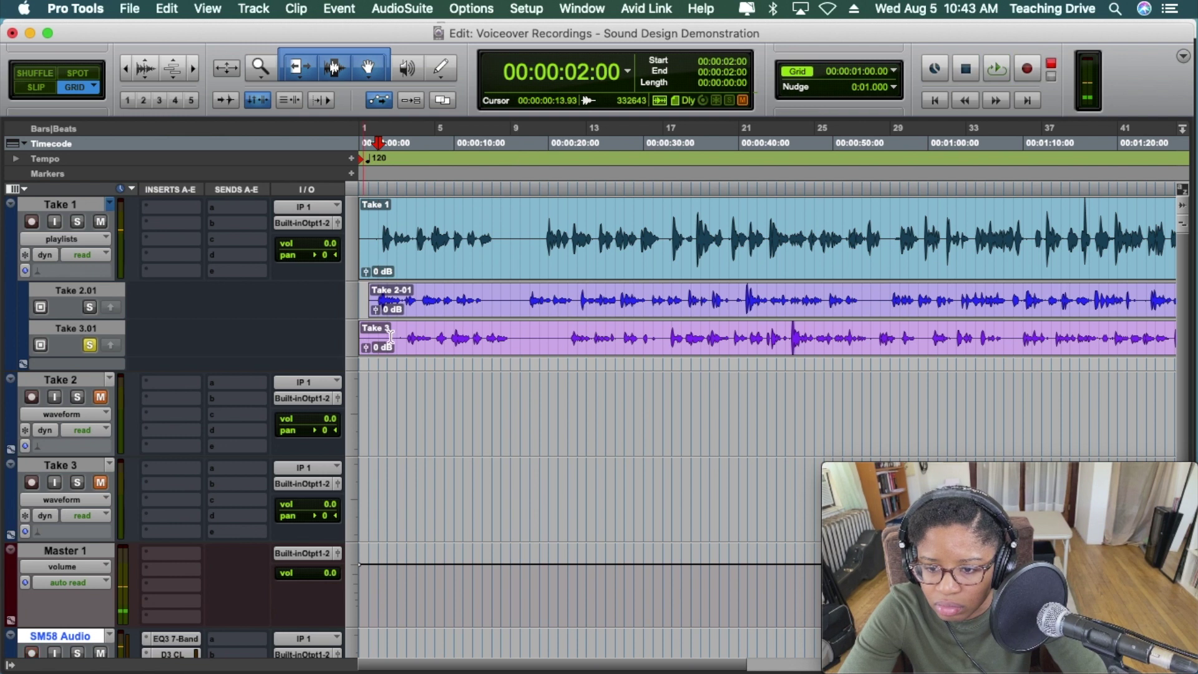
Move the solo from Take 3.01 to Take 2.01 and audition it.
left_click(89, 344)
left_click(90, 307)
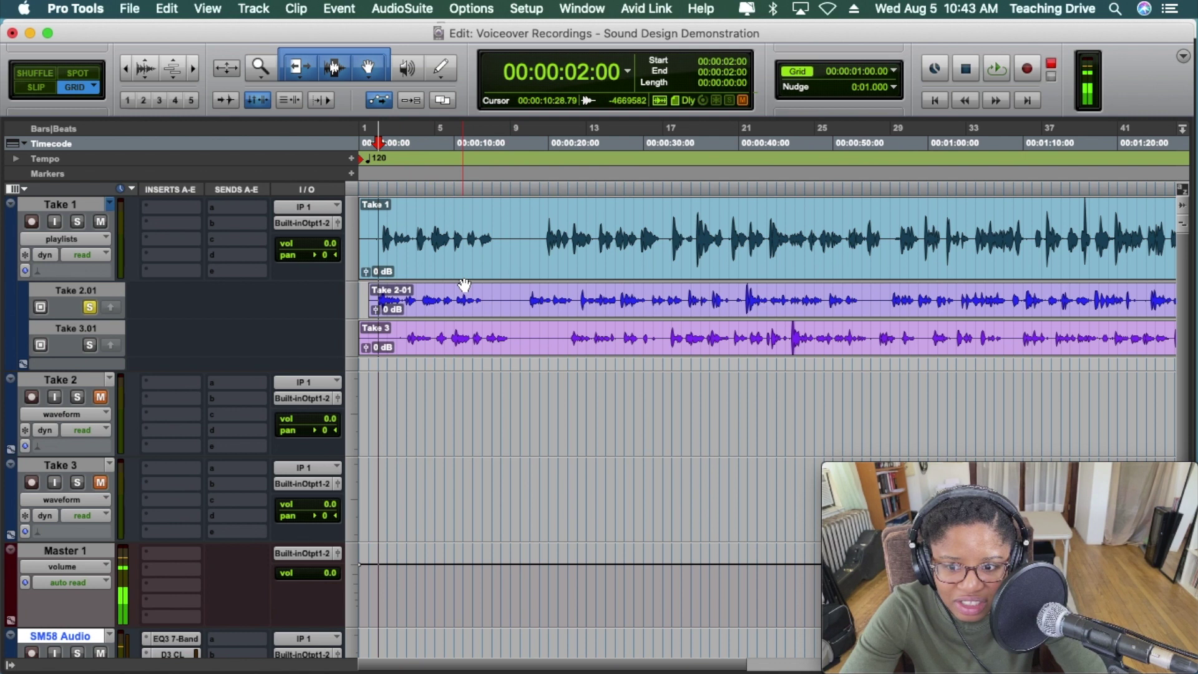
key("space")
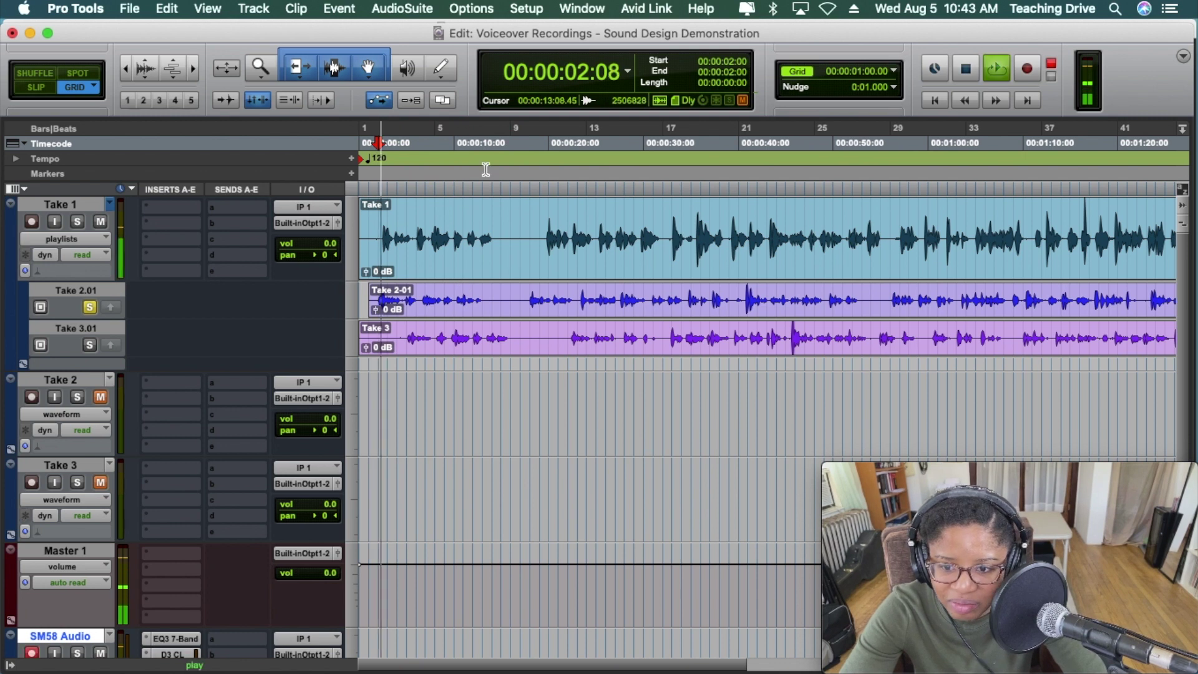
key("space")
Nudge the Take 2-01 clip one second earlier, then drag it back to start at 2 seconds.
left_click(484, 304)
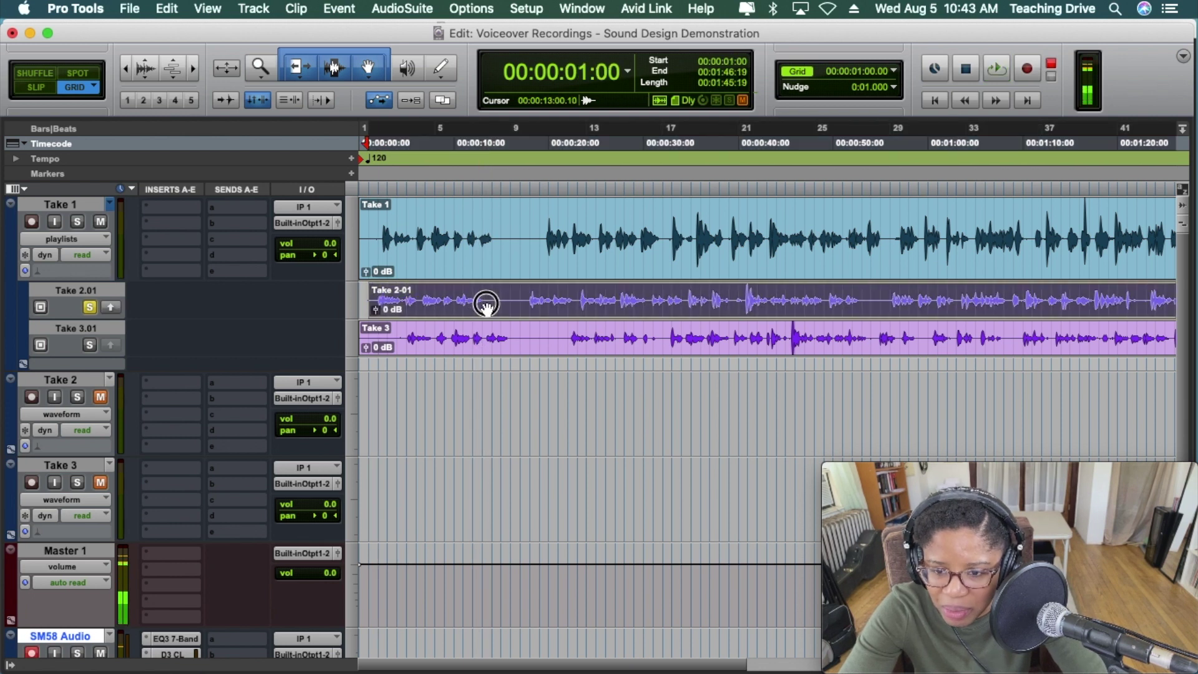
key("minus")
left_click(485, 305)
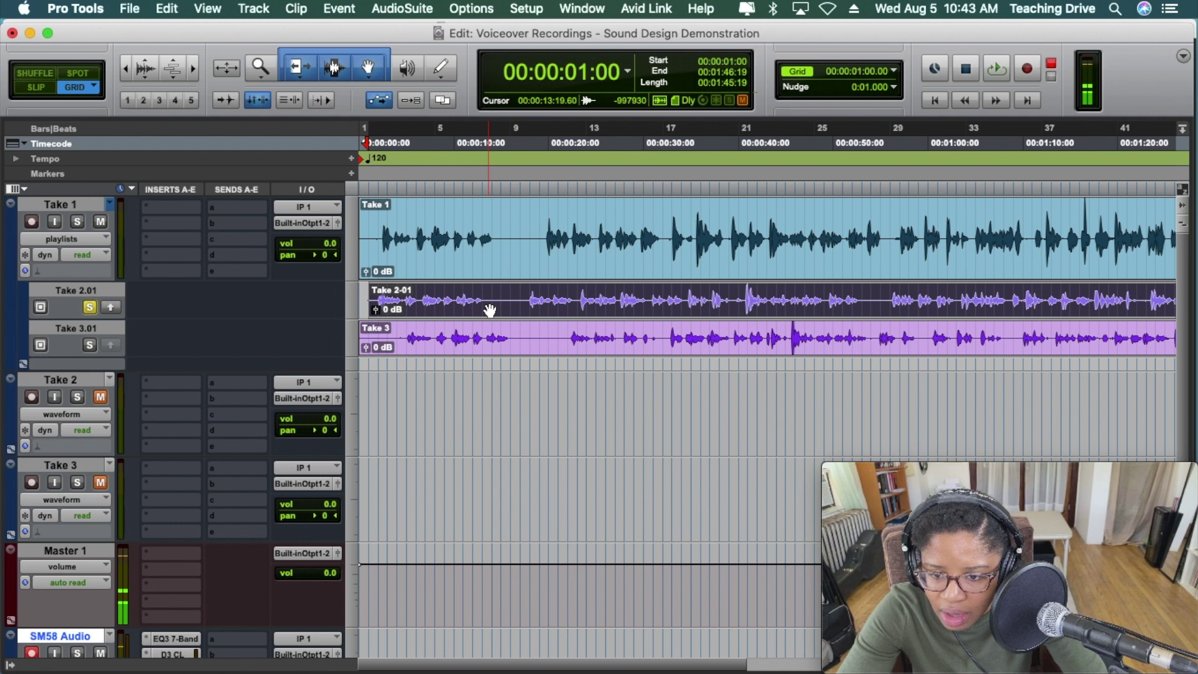
left_click_drag(485, 308, 495, 308)
Switch to Slip mode, move Take 2-01 to 00:00:01:27, and zoom in on the first twenty seconds.
left_click(36, 87)
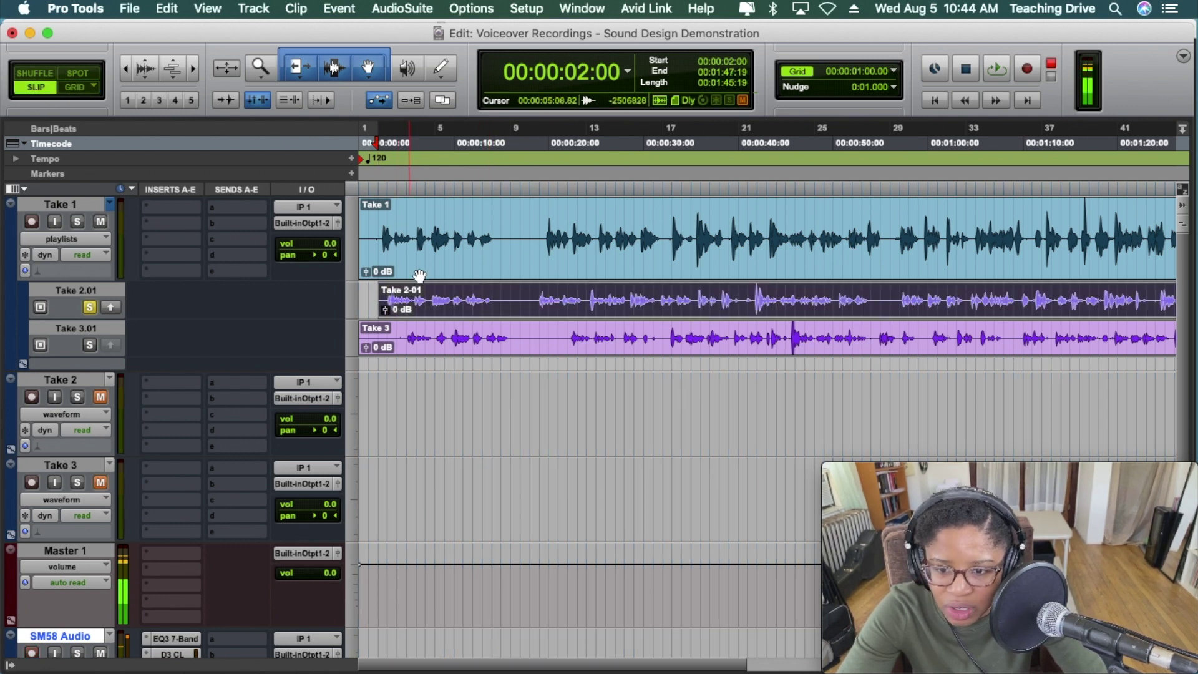
left_click_drag(486, 304, 481, 303)
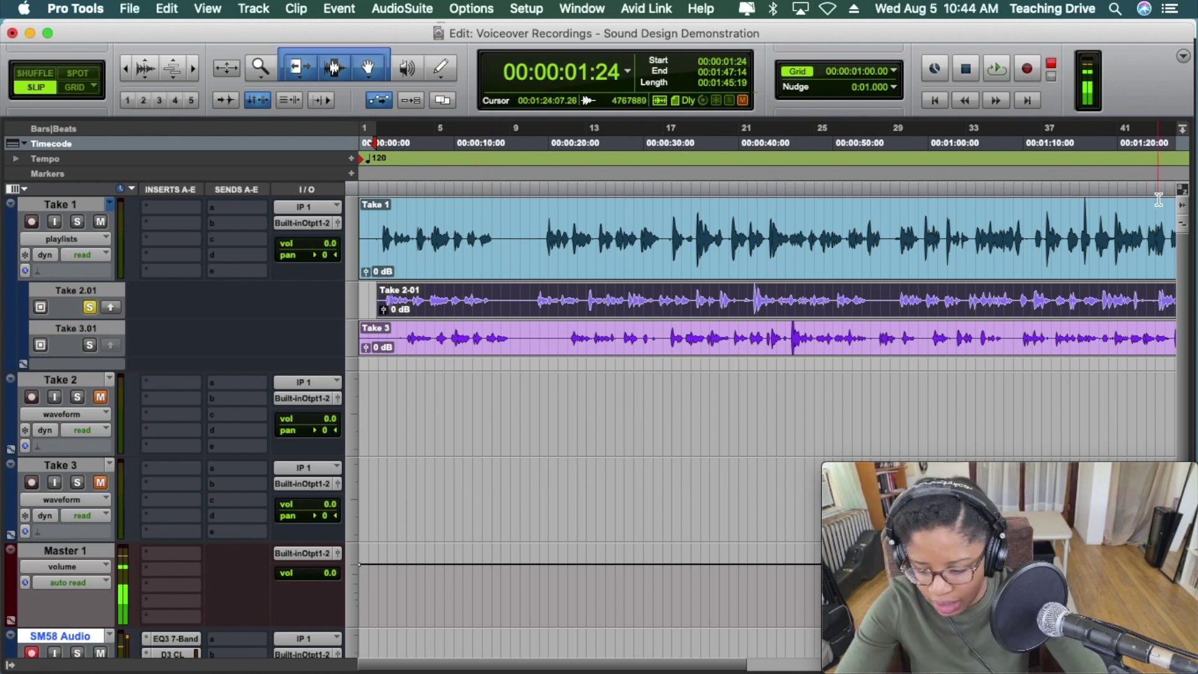
key("super+bracketright")
key("super+bracketright")
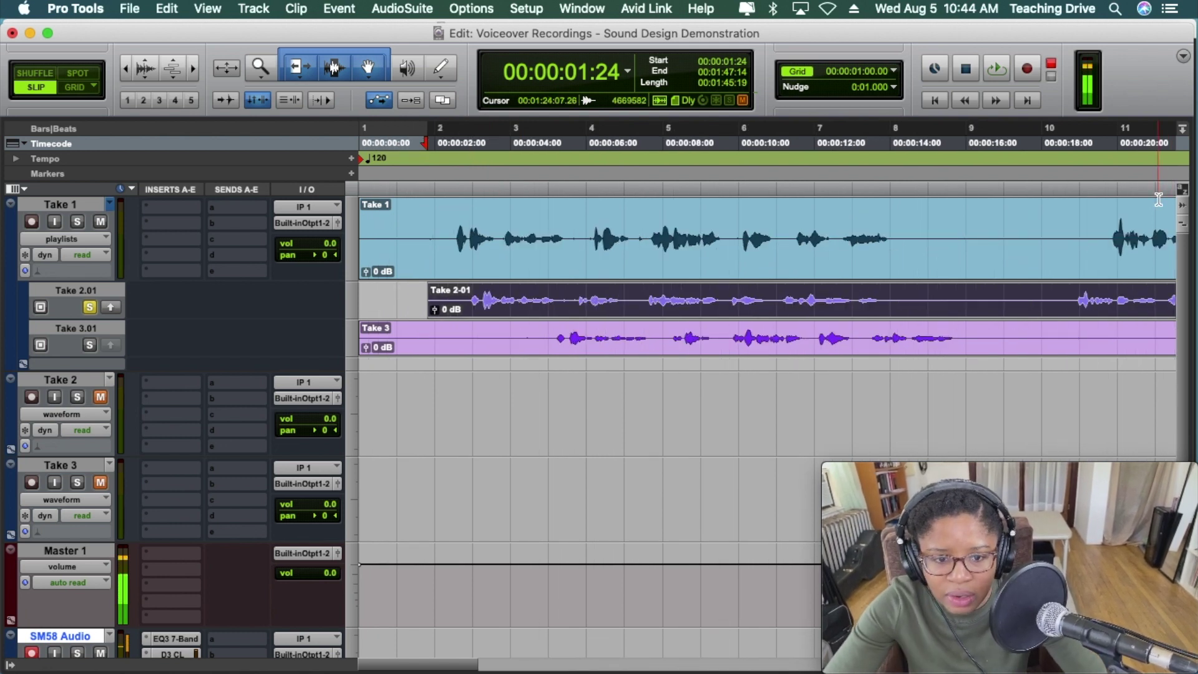
left_click(855, 302)
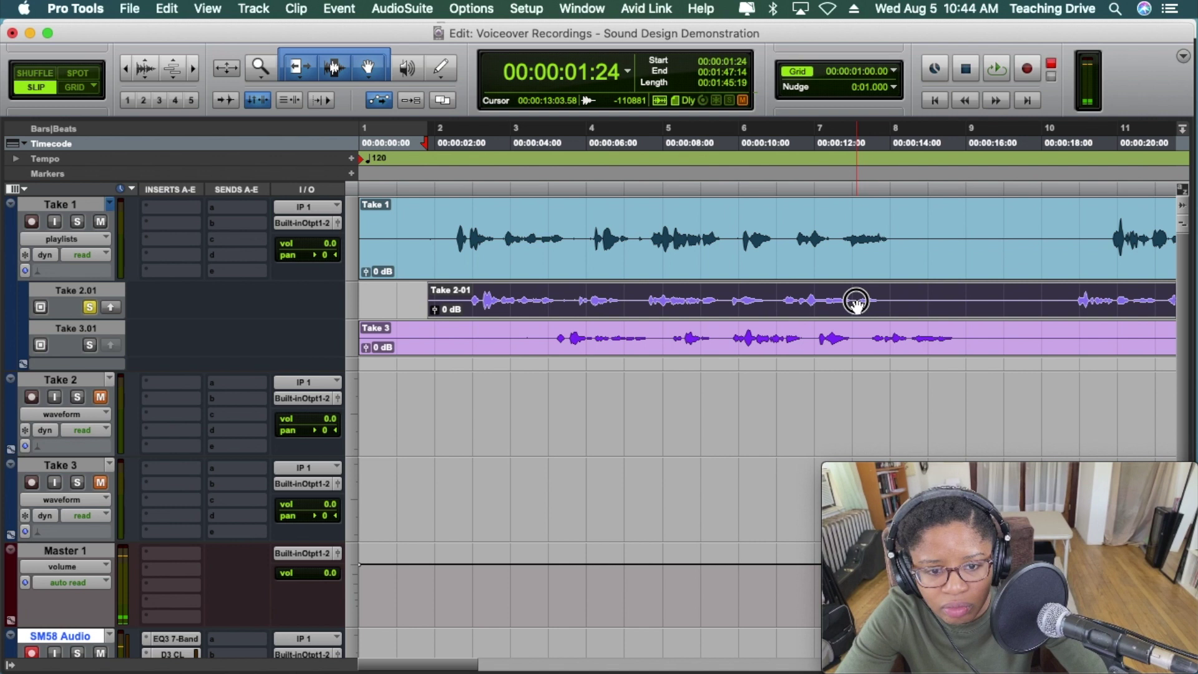
Try short range selections around 12–13 seconds on Take 1 and Take 2-01.
left_click(840, 228)
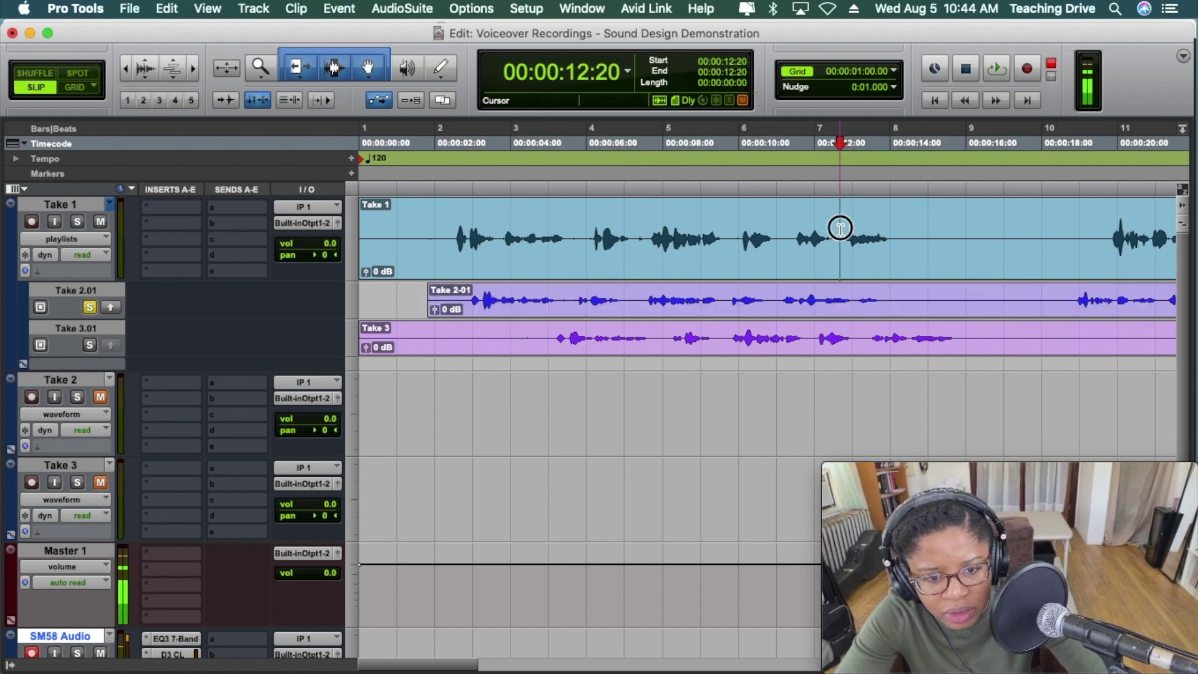
left_click_drag(840, 228, 900, 232)
double_click(856, 306)
left_click(861, 295)
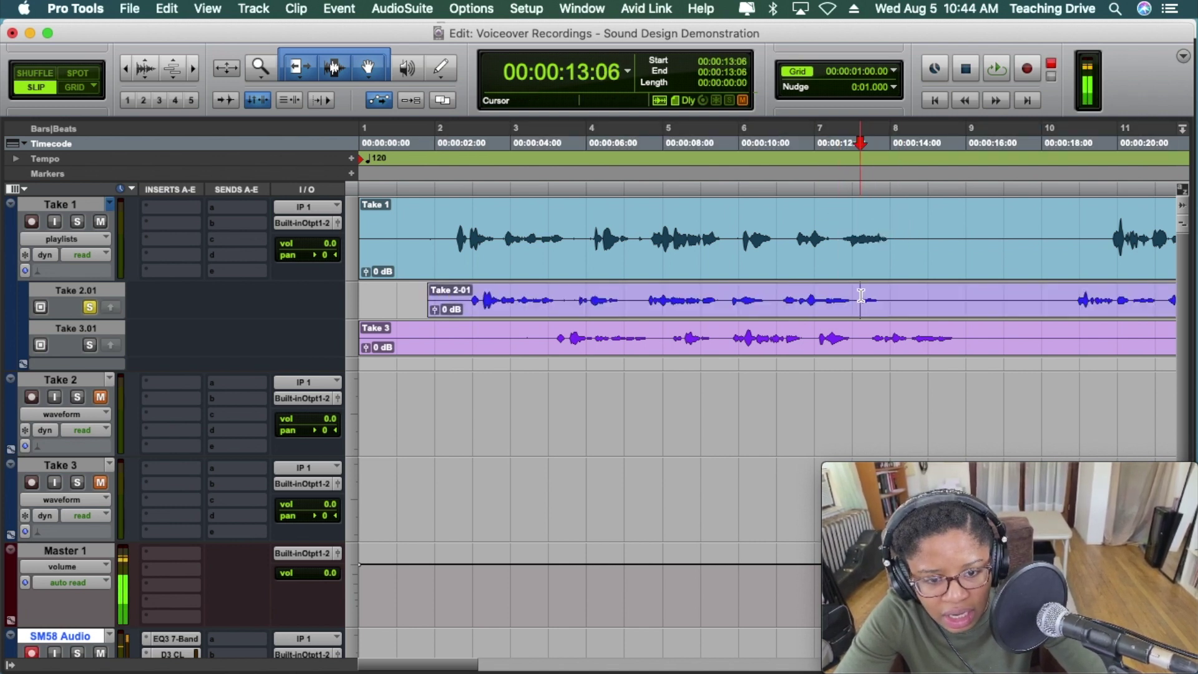
left_click_drag(857, 295, 898, 296)
Slide Take 2-01 earlier to start at 1:15 and select its 12:24–14:02 phrase.
left_click(778, 314)
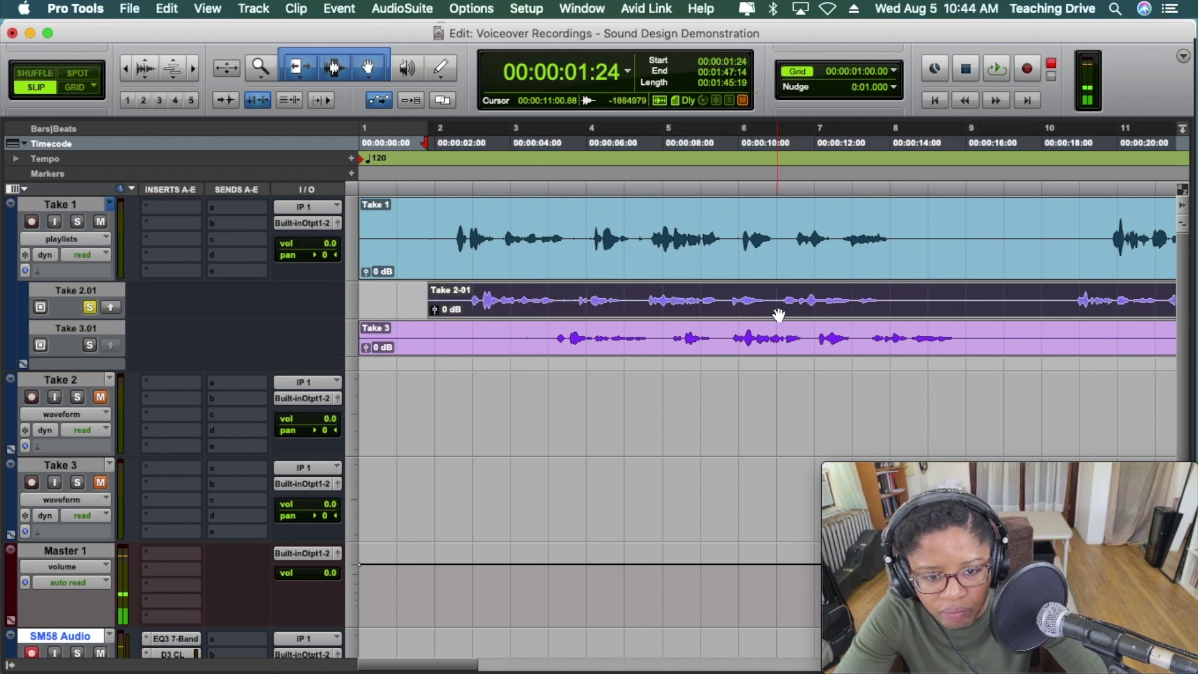
left_click_drag(778, 312, 771, 309)
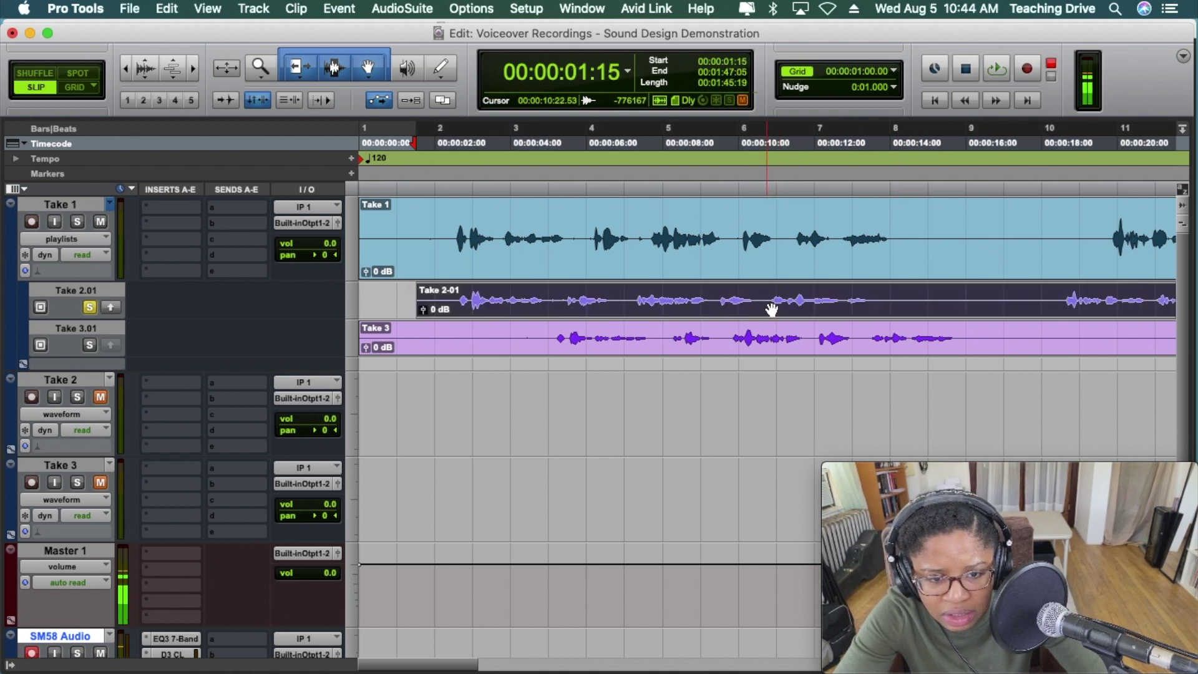
left_click(827, 300)
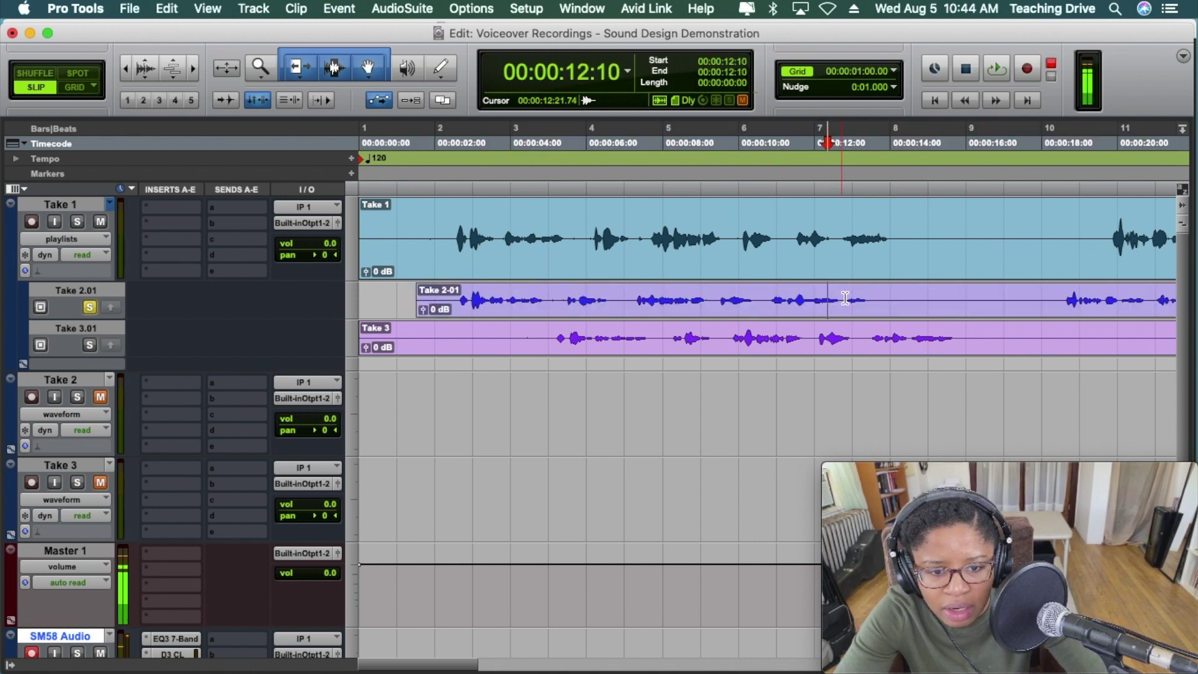
left_click_drag(846, 297, 892, 300)
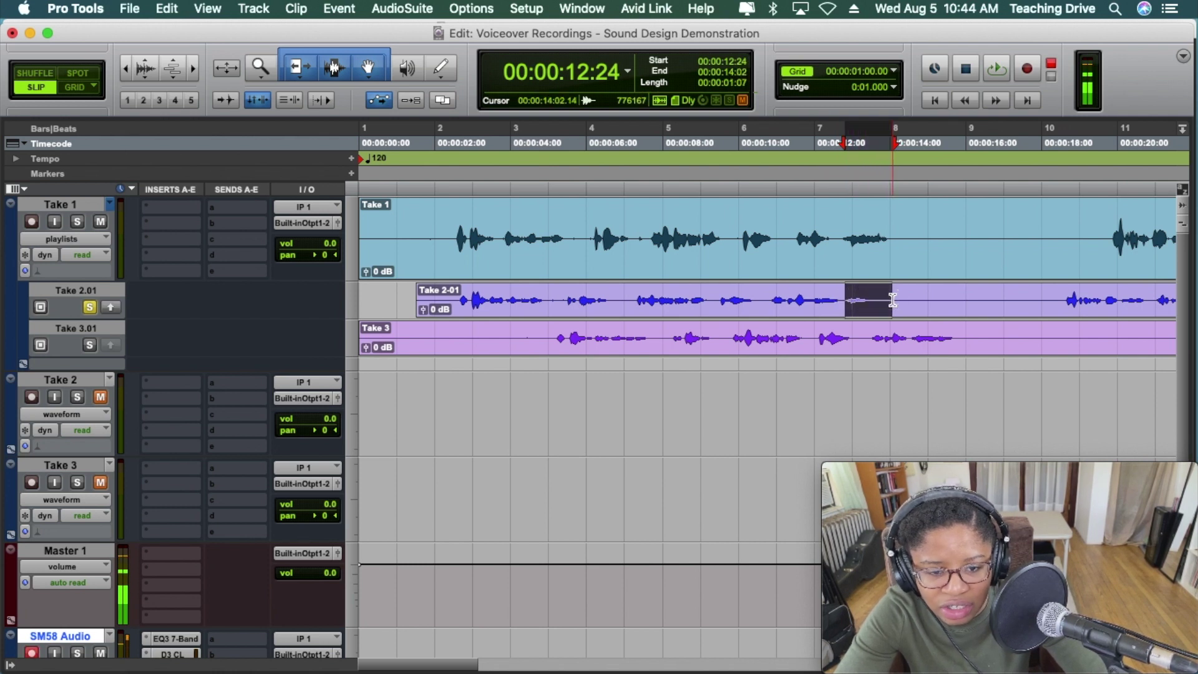
Copy the 12:24–14:02 Take 2 phrase into Take 1 and play it back.
left_click(111, 307)
key("space")
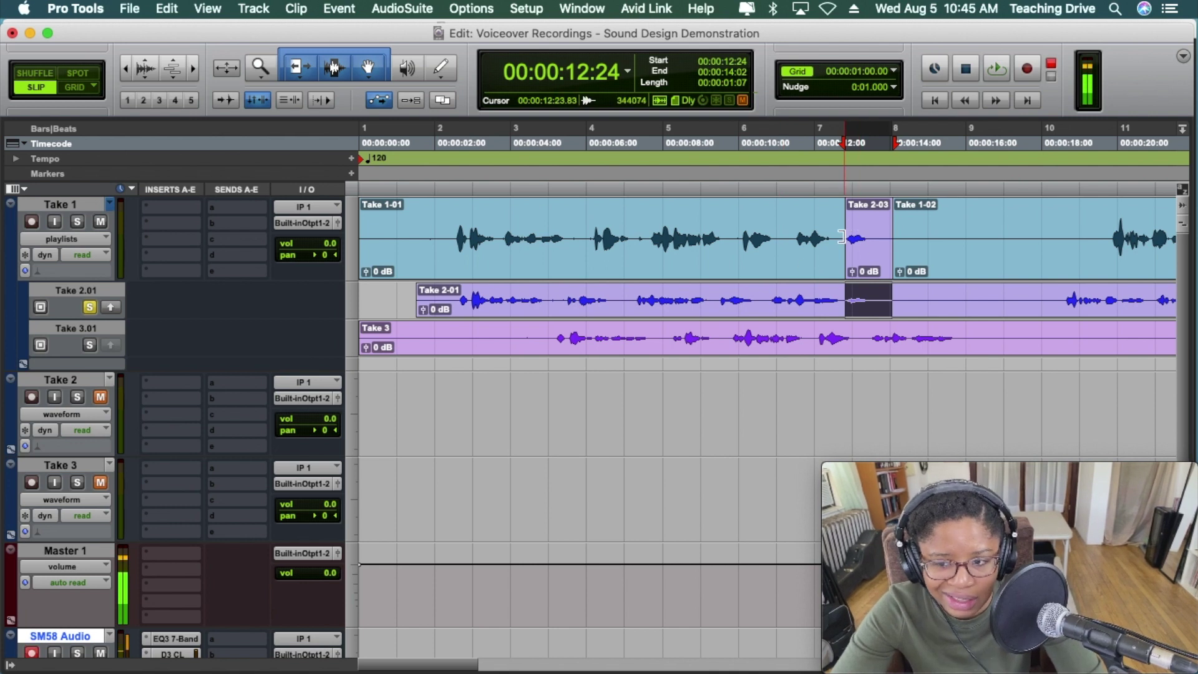
Unsolo the Take 2 playlist and play the comp from 00:00:08:28.
left_click(90, 307)
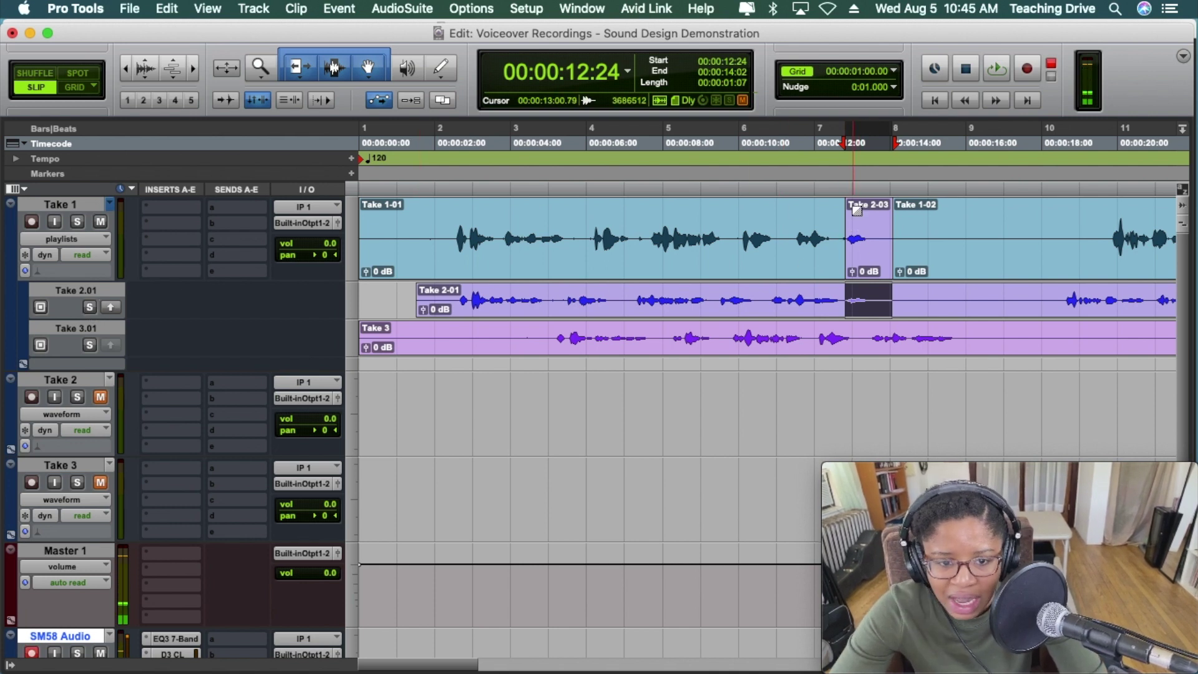
left_click(787, 193)
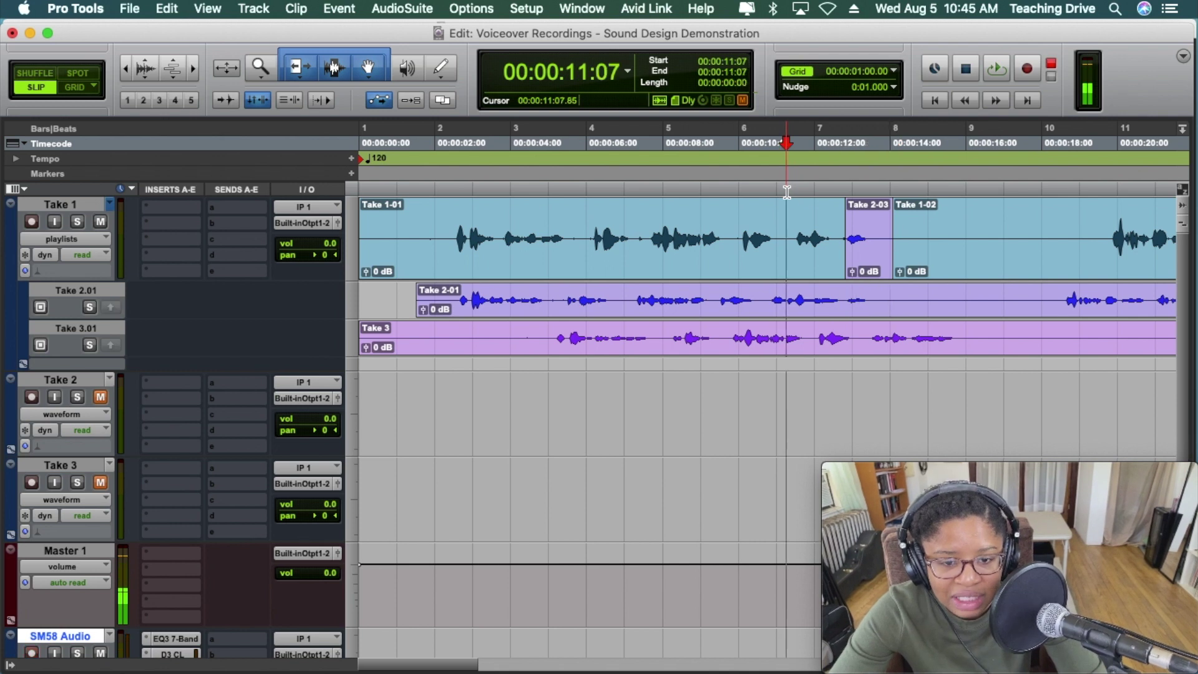
left_click(699, 191)
key("space")
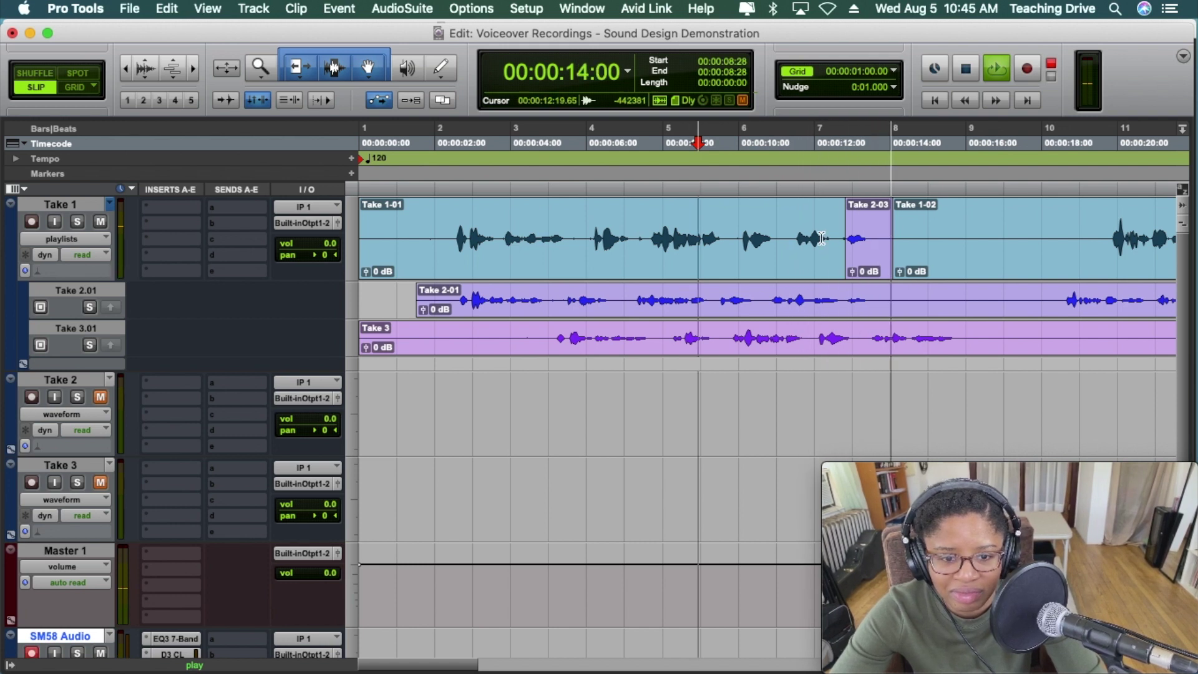
key("space")
Slide Take 2-03 to 00:00:12:21 and move Take 1-02 left to butt against it.
left_click(869, 256)
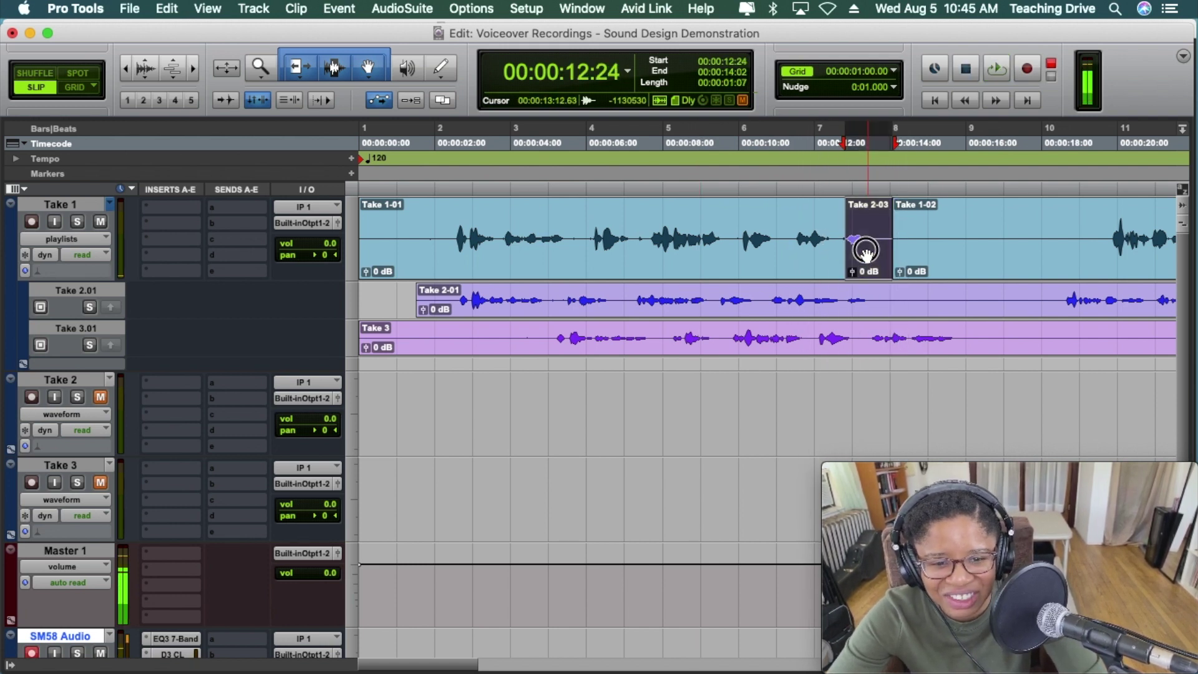
left_click_drag(869, 255, 864, 256)
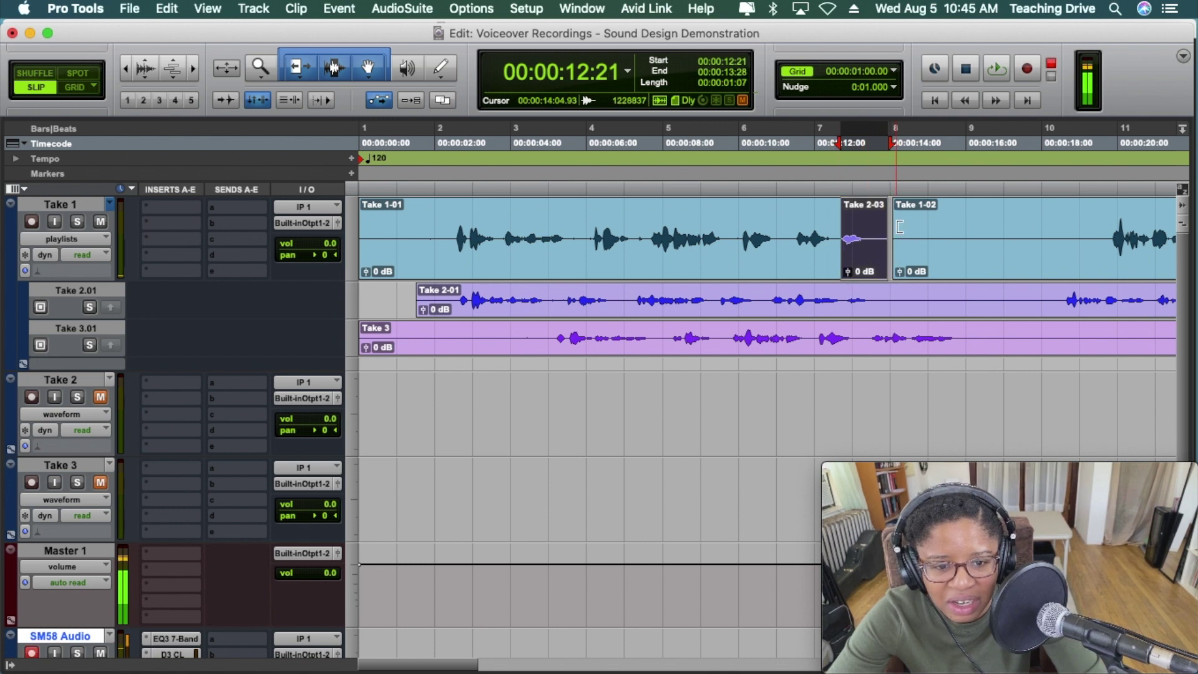
left_click(892, 249)
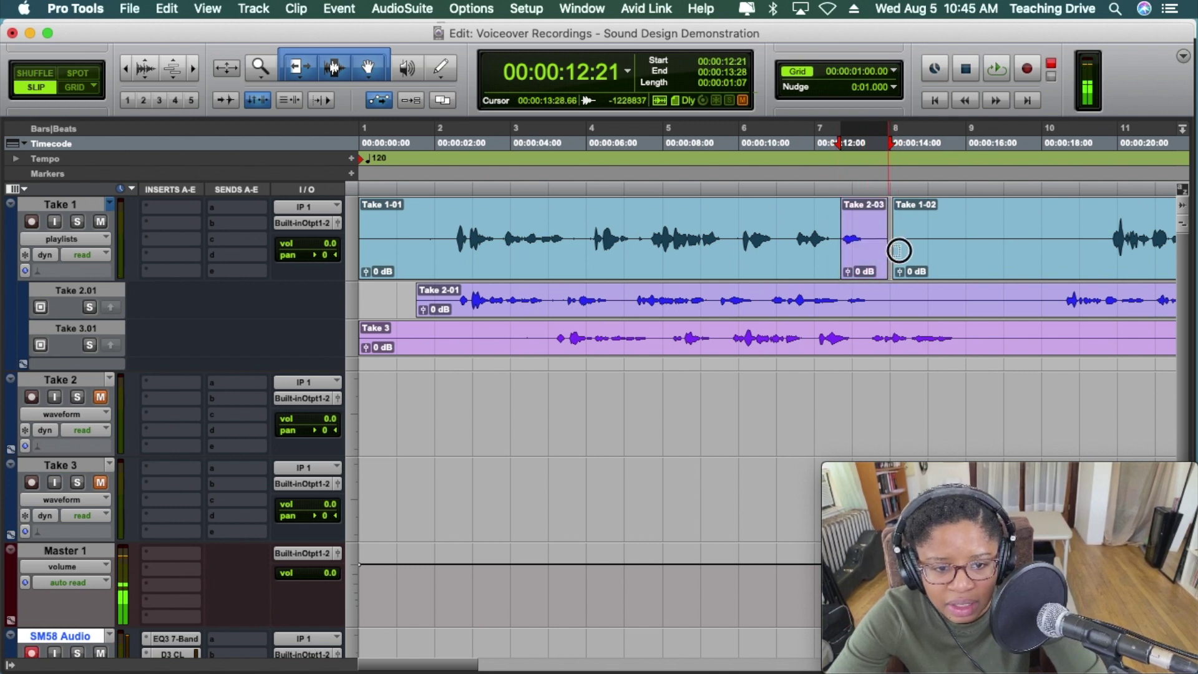
left_click_drag(896, 249, 887, 270)
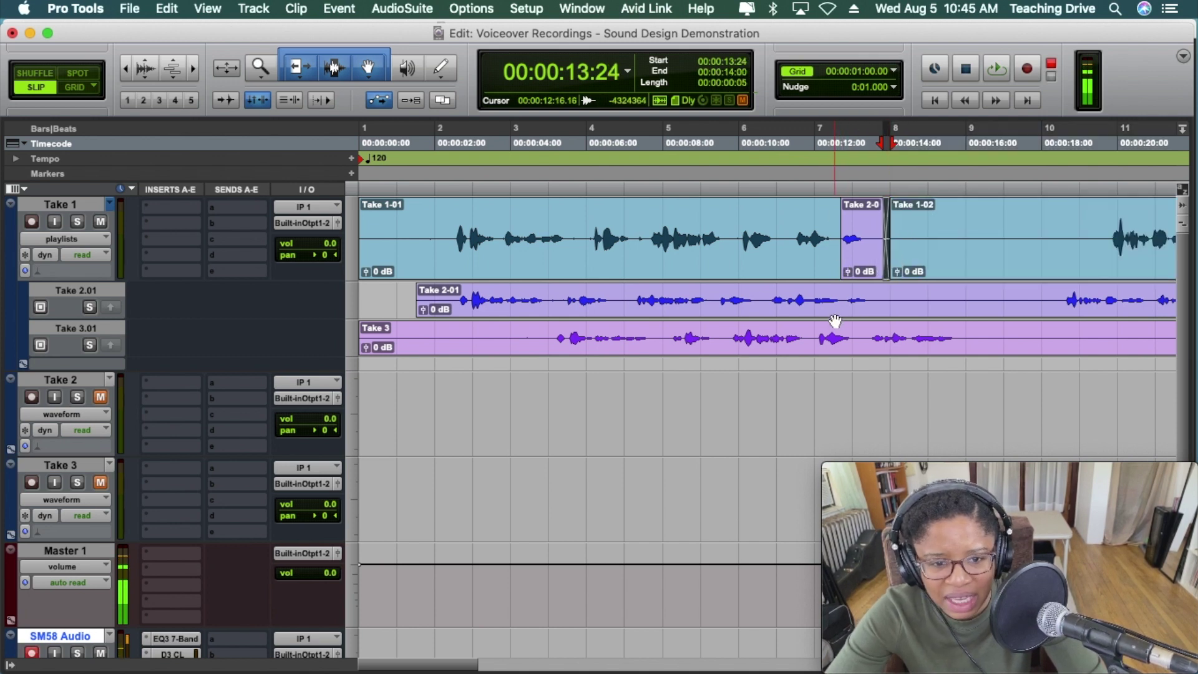
left_click(840, 267)
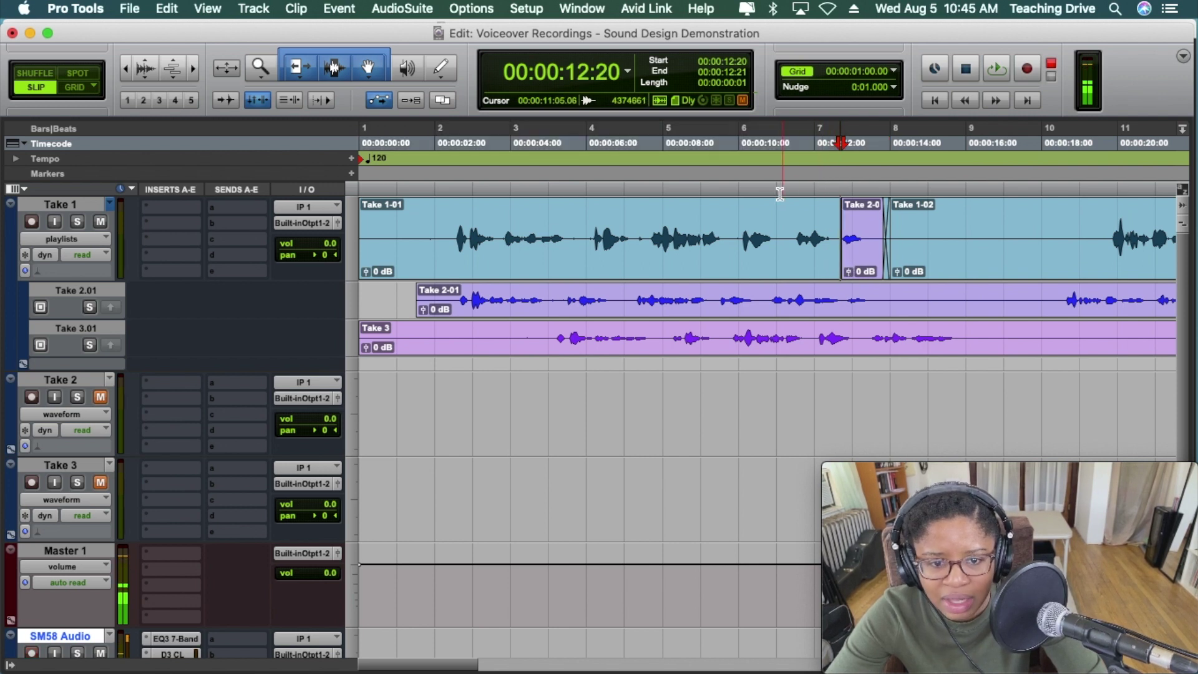
Audition the comp from 00:00:07:23 and again from 00:00:02:08.
left_click(655, 189)
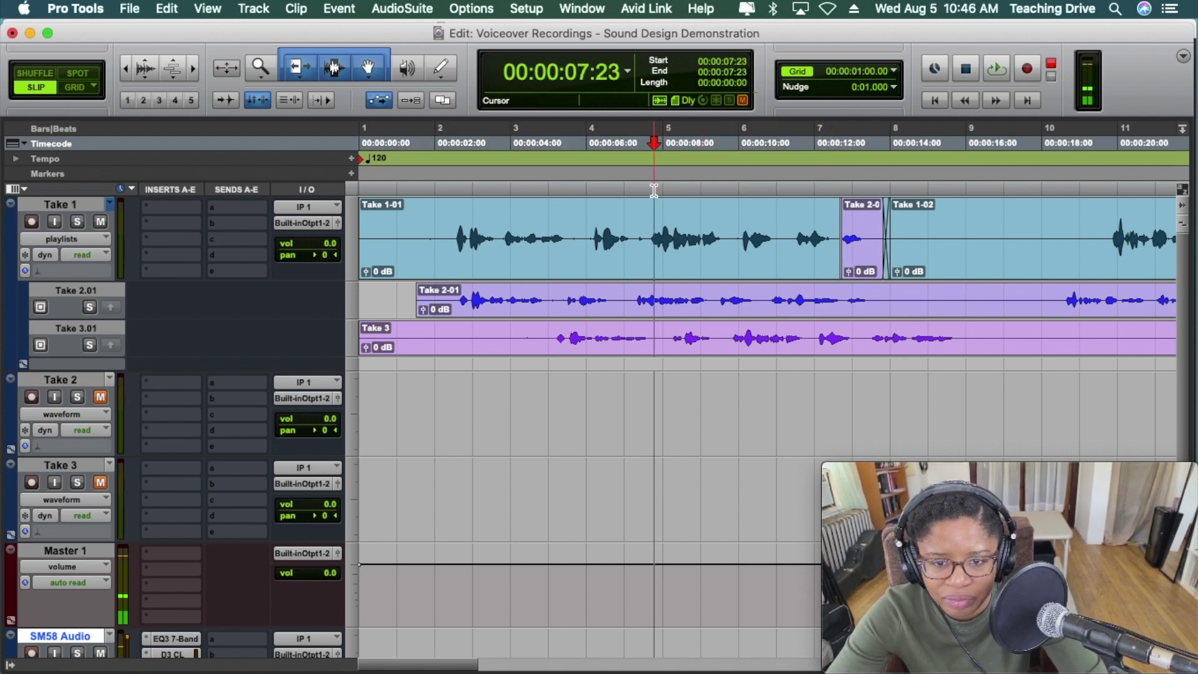
key("space")
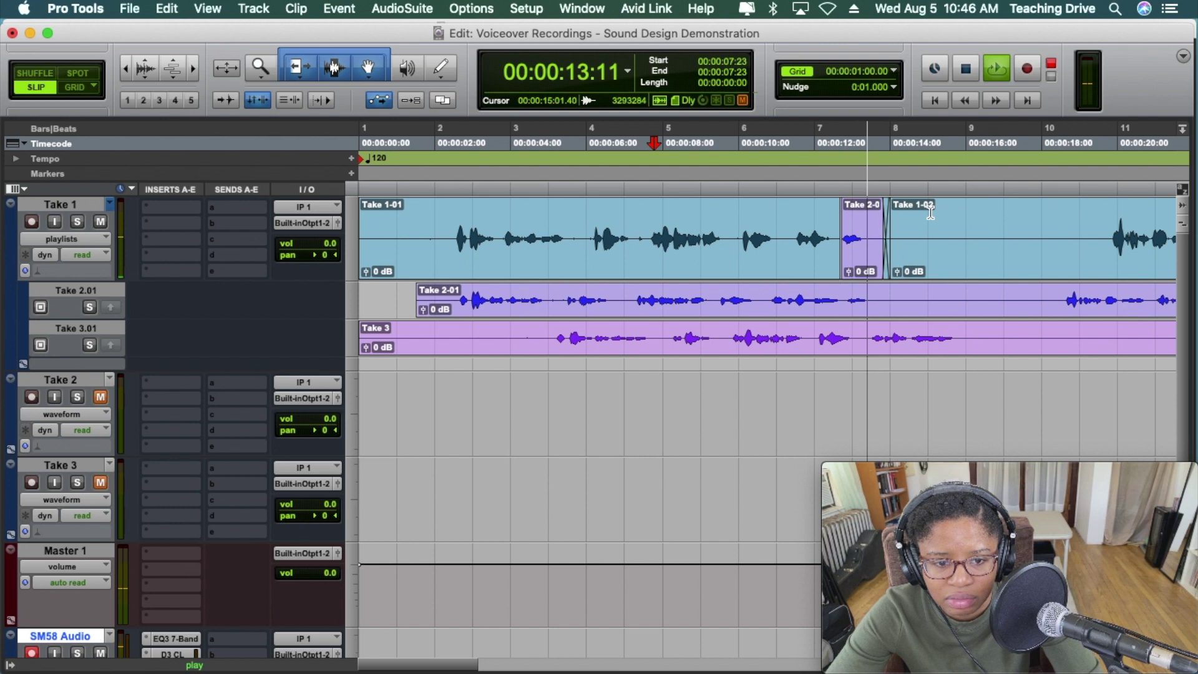
key("space")
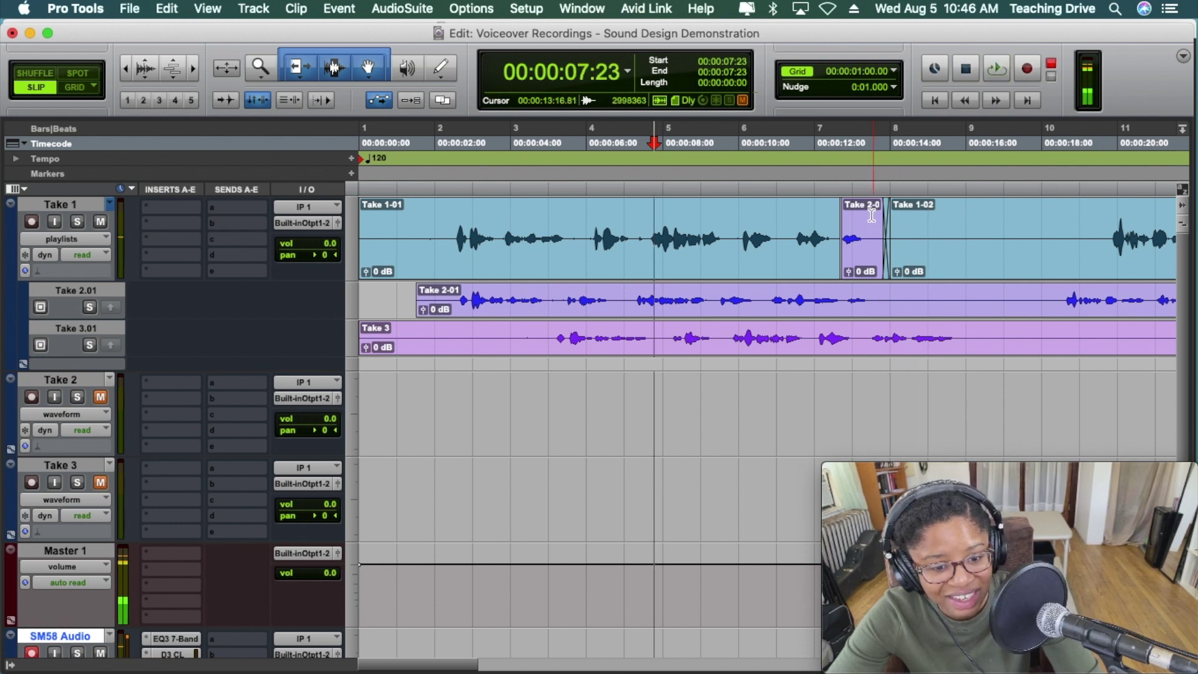
left_click(446, 191)
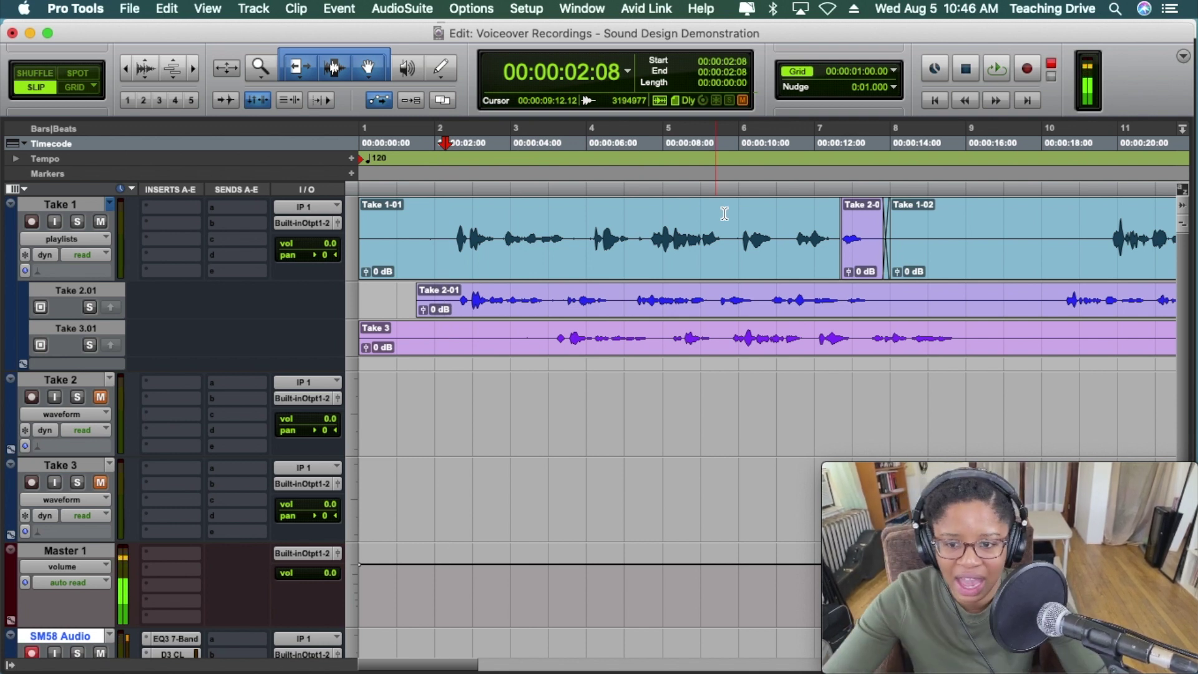
key("space")
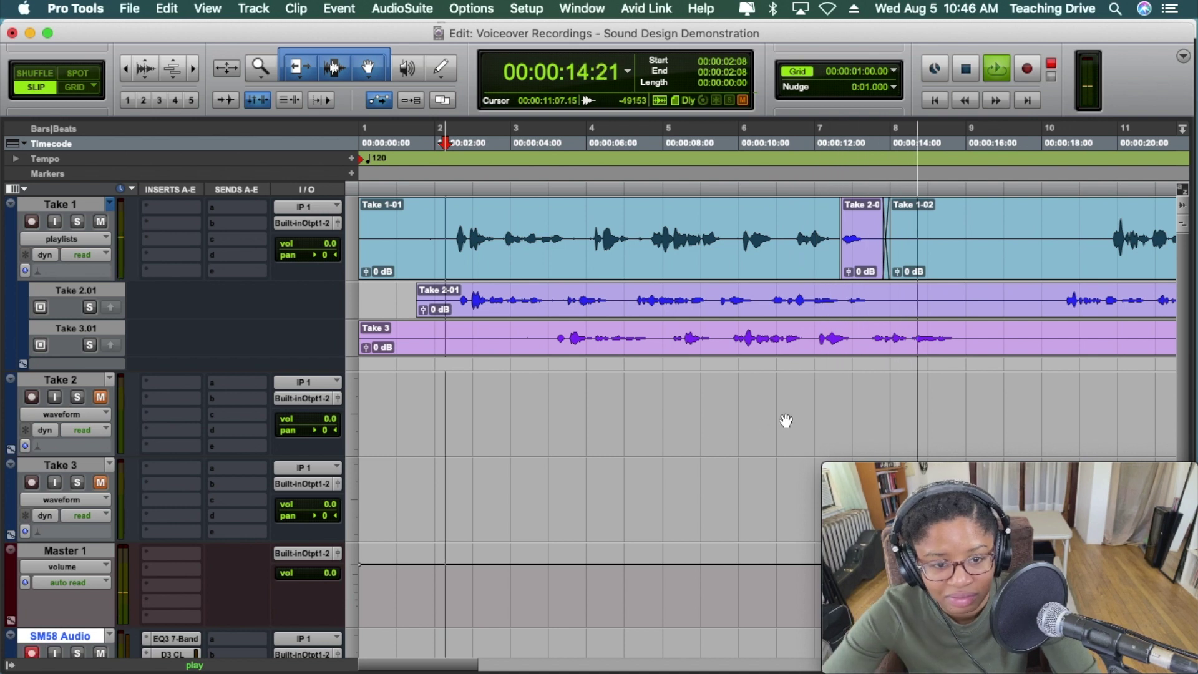
key("space")
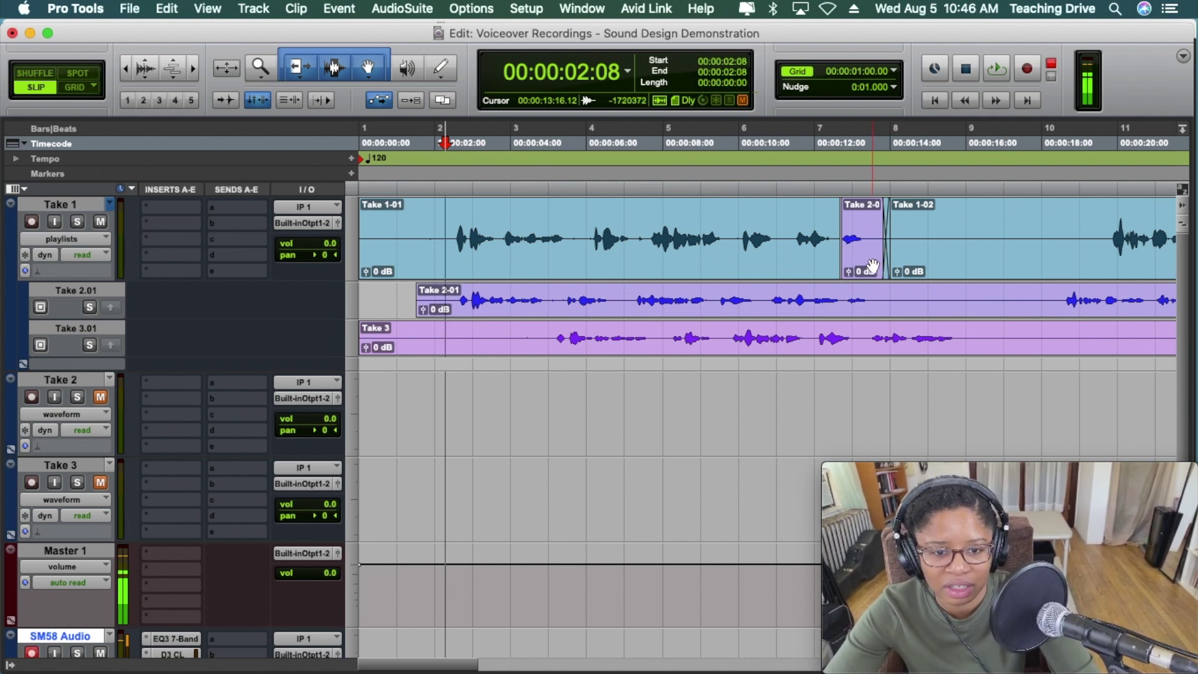
mouse_move(1151, 657)
left_click_drag(911, 472, 130, 462)
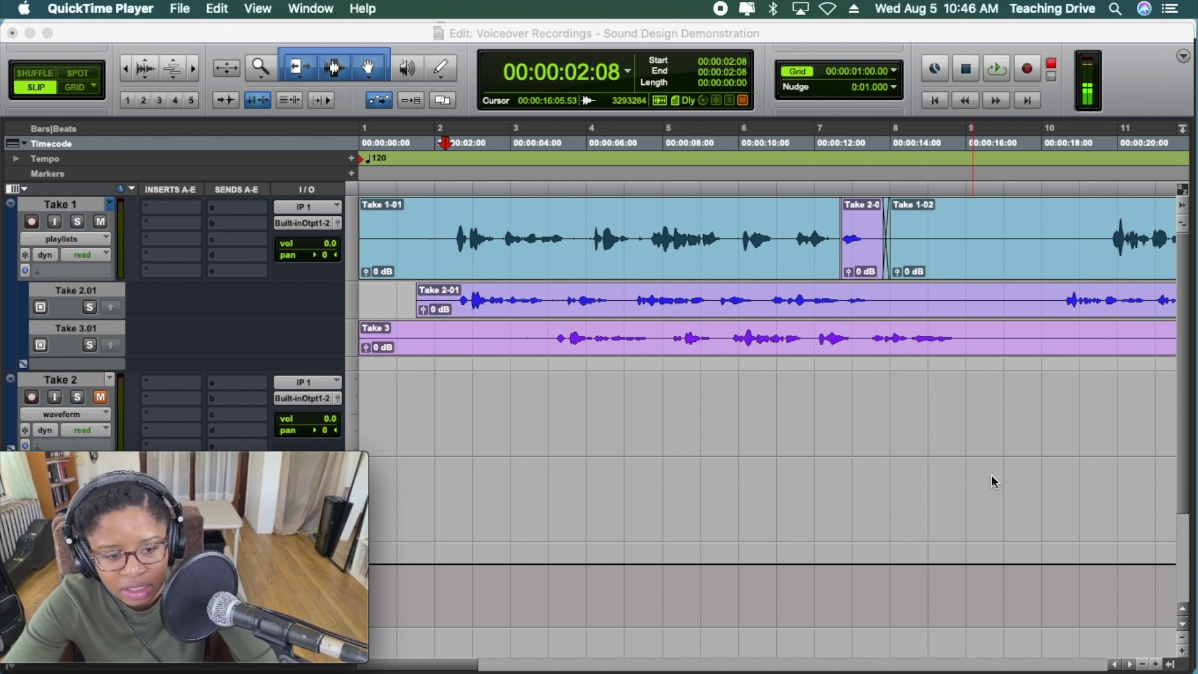
Zoom in on the Take 2-03 edit and raise its clip gain to +2.6 dB.
left_click(1155, 665)
left_click(1155, 665)
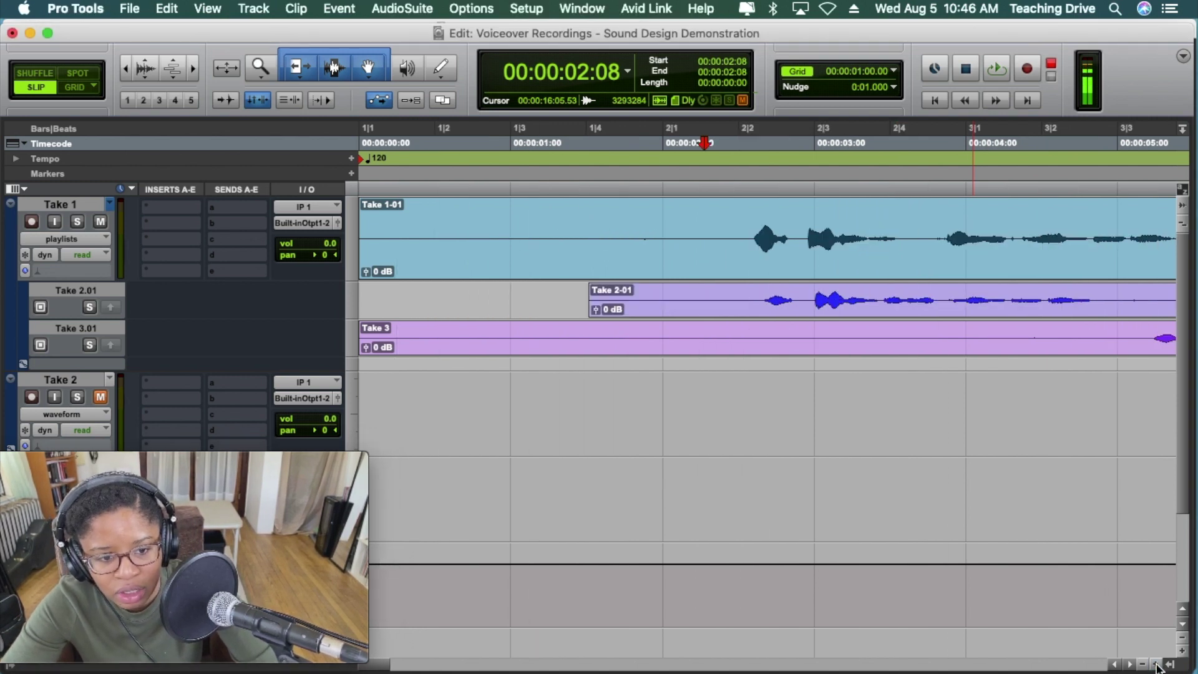
left_click_drag(381, 666, 440, 666)
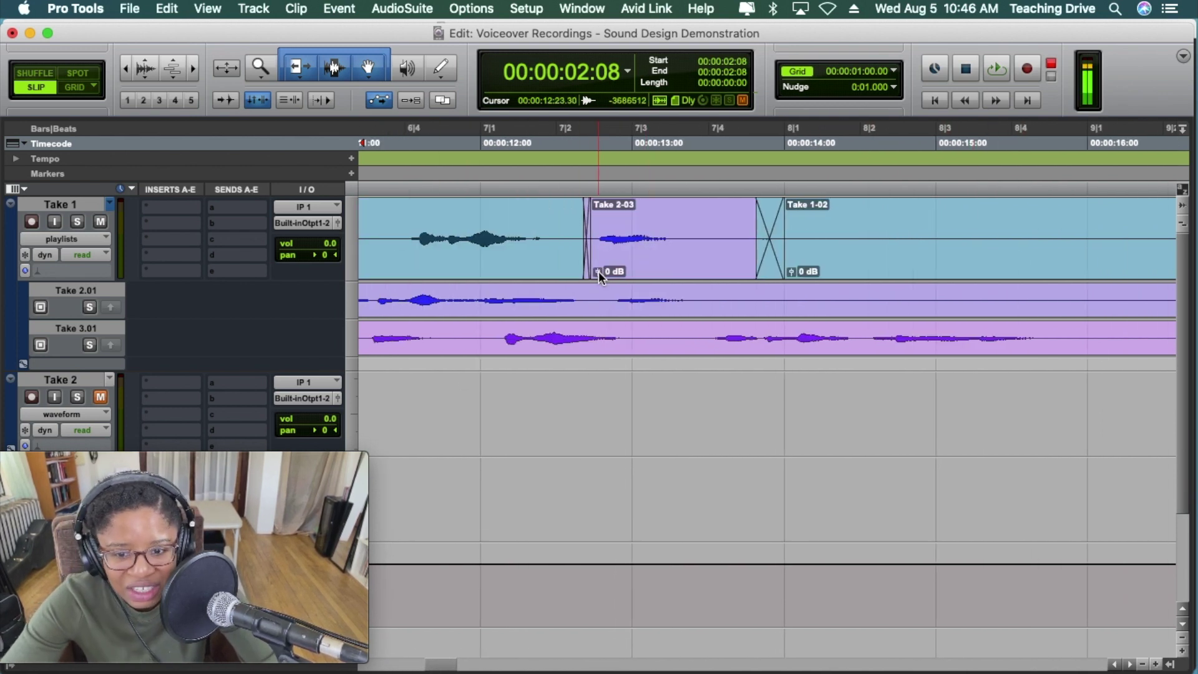
left_click_drag(597, 270, 597, 272)
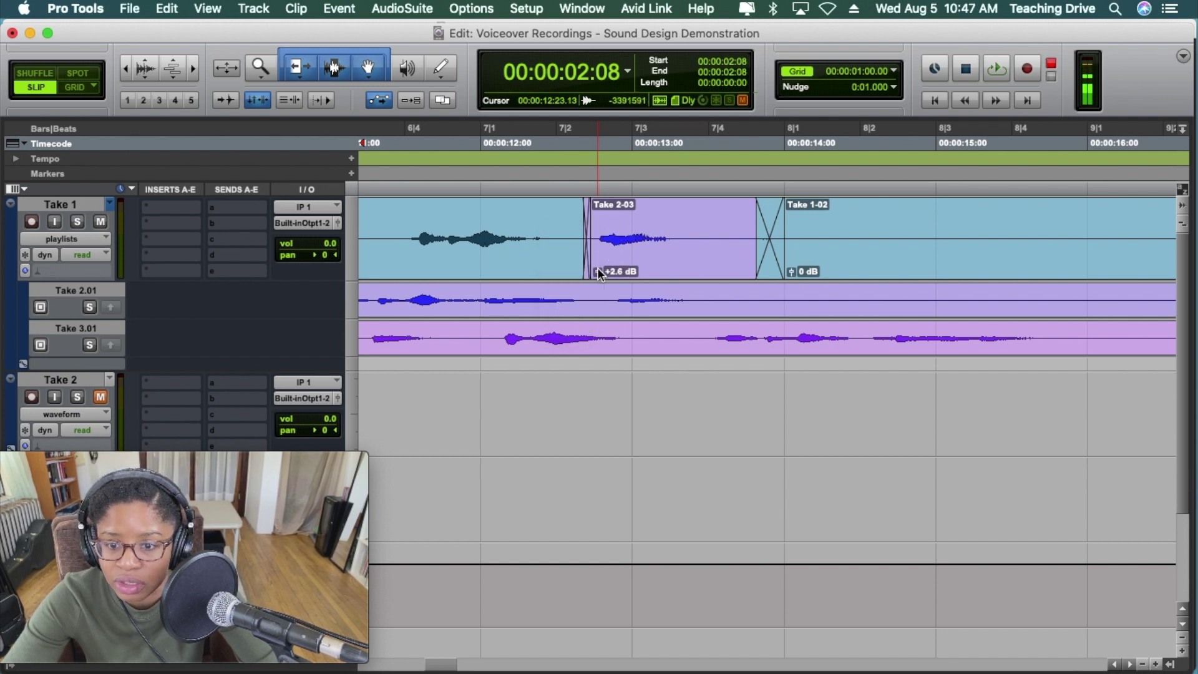
Zoom back out and play the comp from 00:00:11:05.
left_click(1143, 664)
left_click(1143, 664)
left_click(1142, 665)
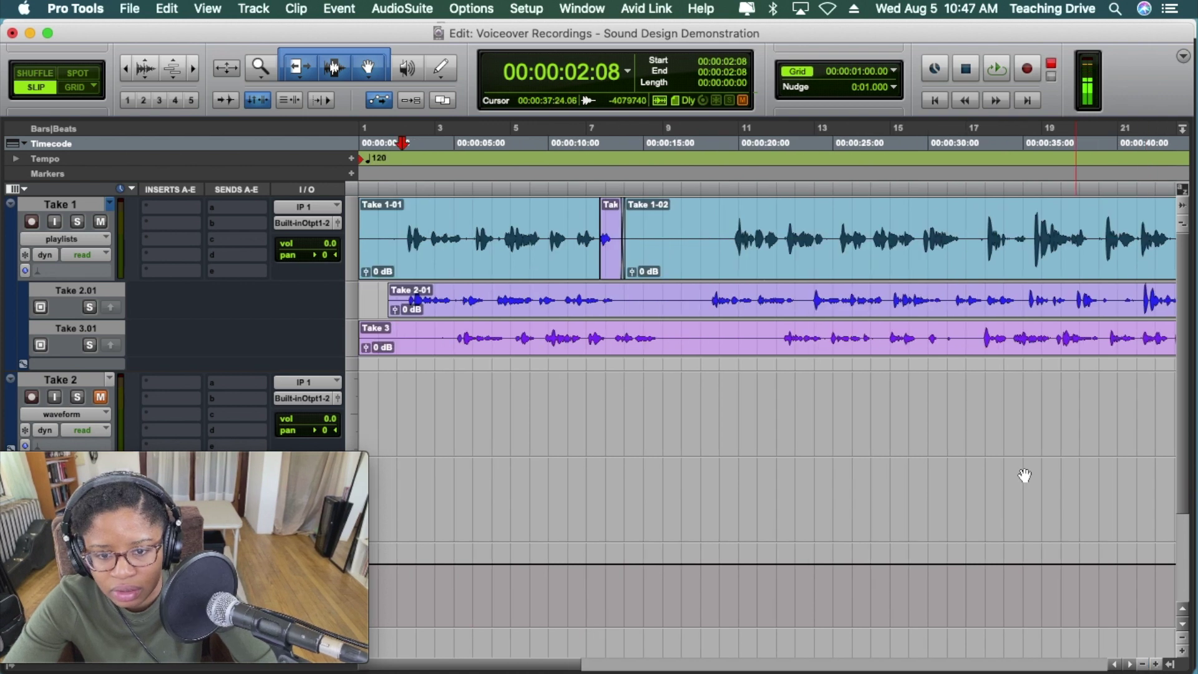
left_click(571, 186)
key("space")
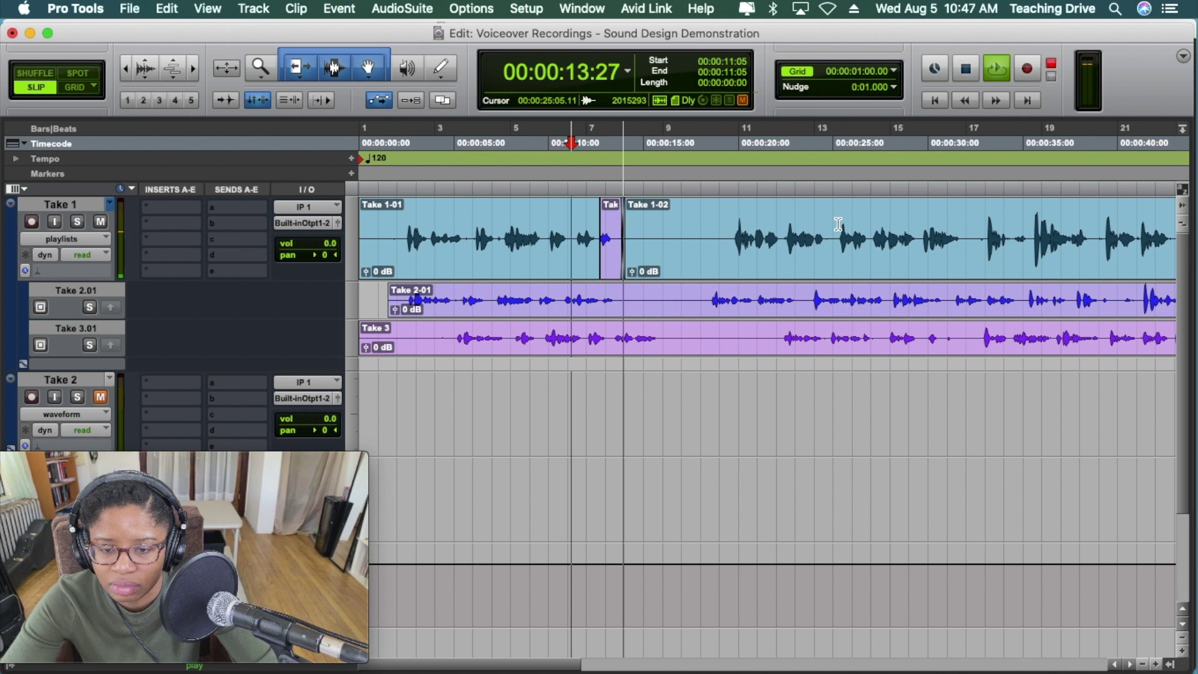
key("space")
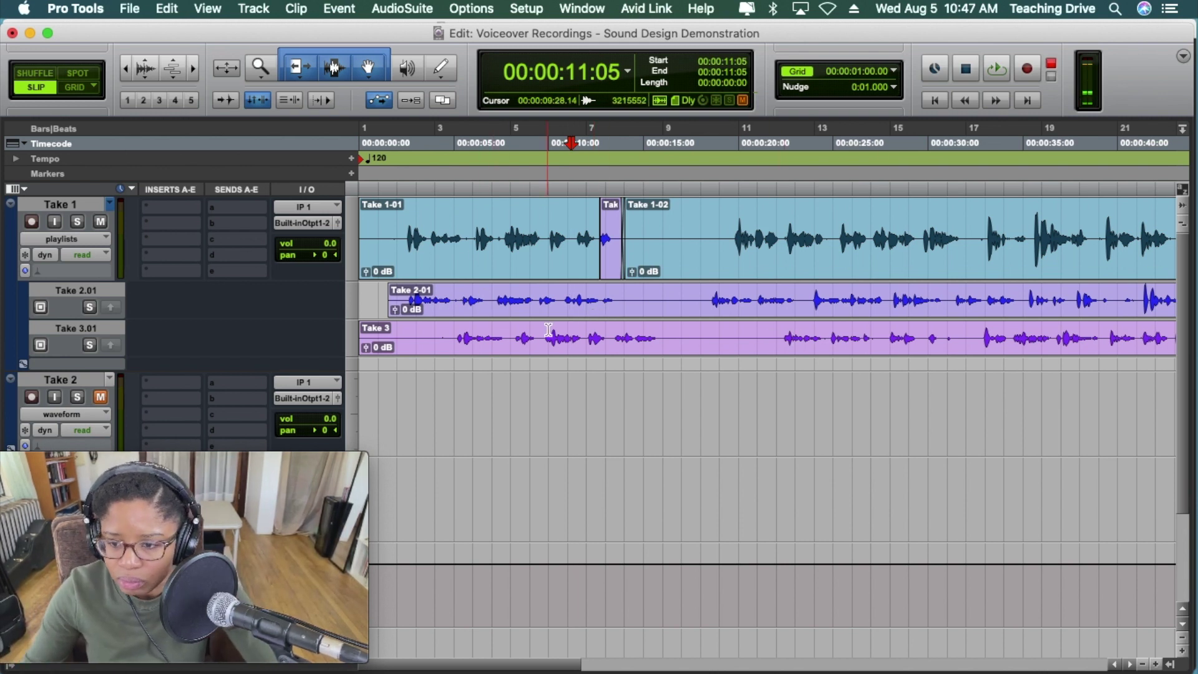
Undo the comp edits back to three separate take tracks and show Take 1 as a plain waveform.
scroll(586, 351, "down", 3)
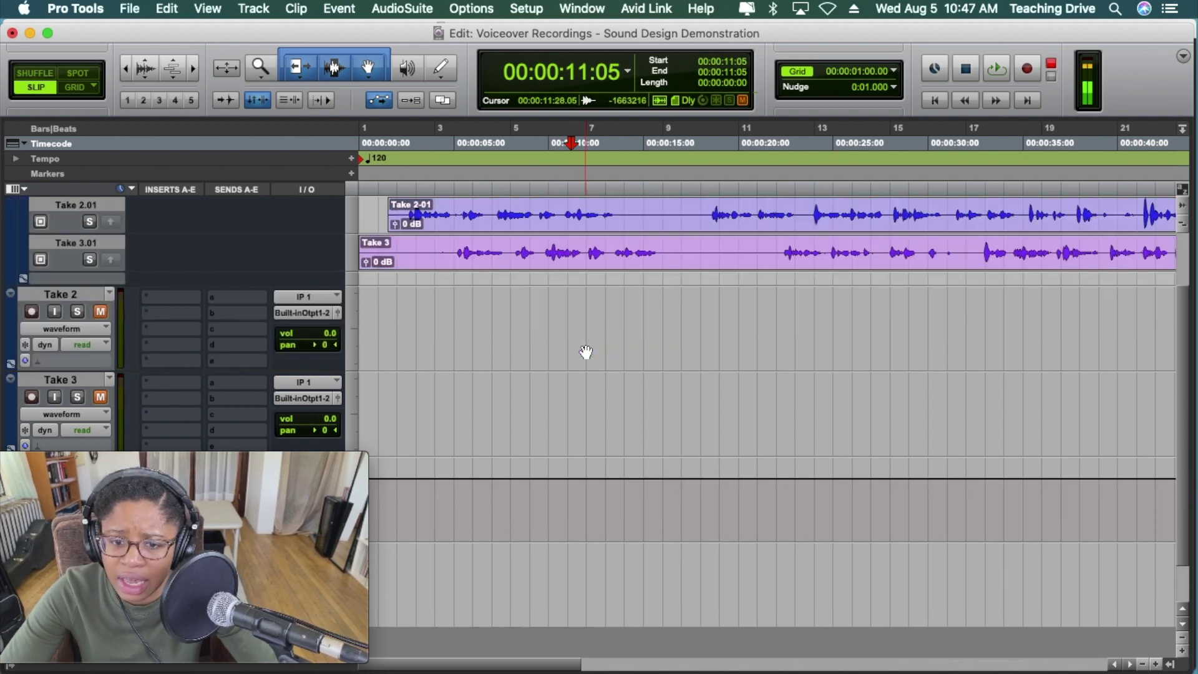
scroll(588, 351, "up", 3)
scroll(233, 347, "down", 5)
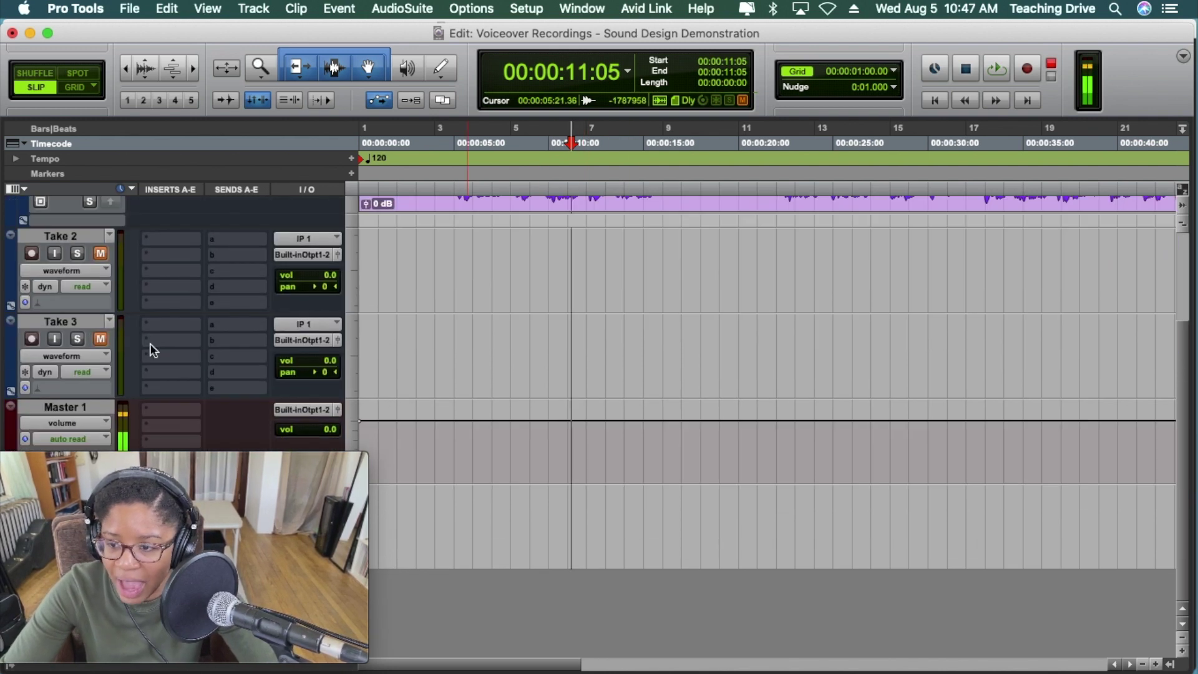
scroll(405, 381, "up", 5)
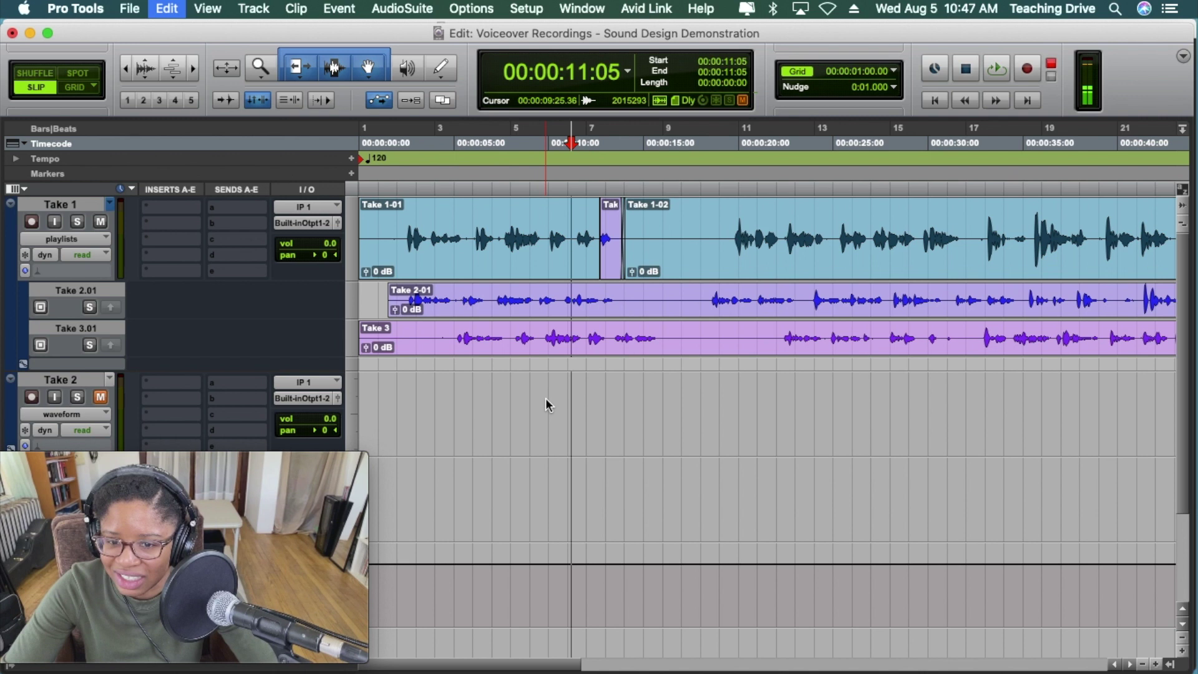
key("super+z")
key("super+z")
key("super+z")
key("super+z")
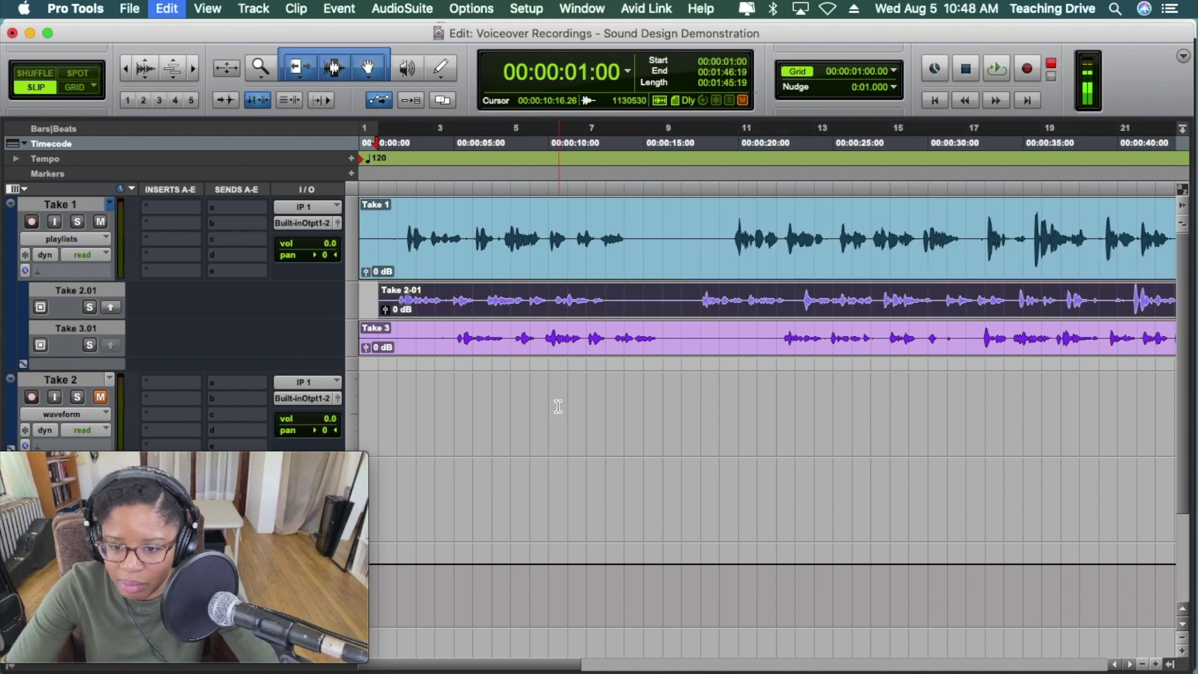
key("super+z")
key("super+z")
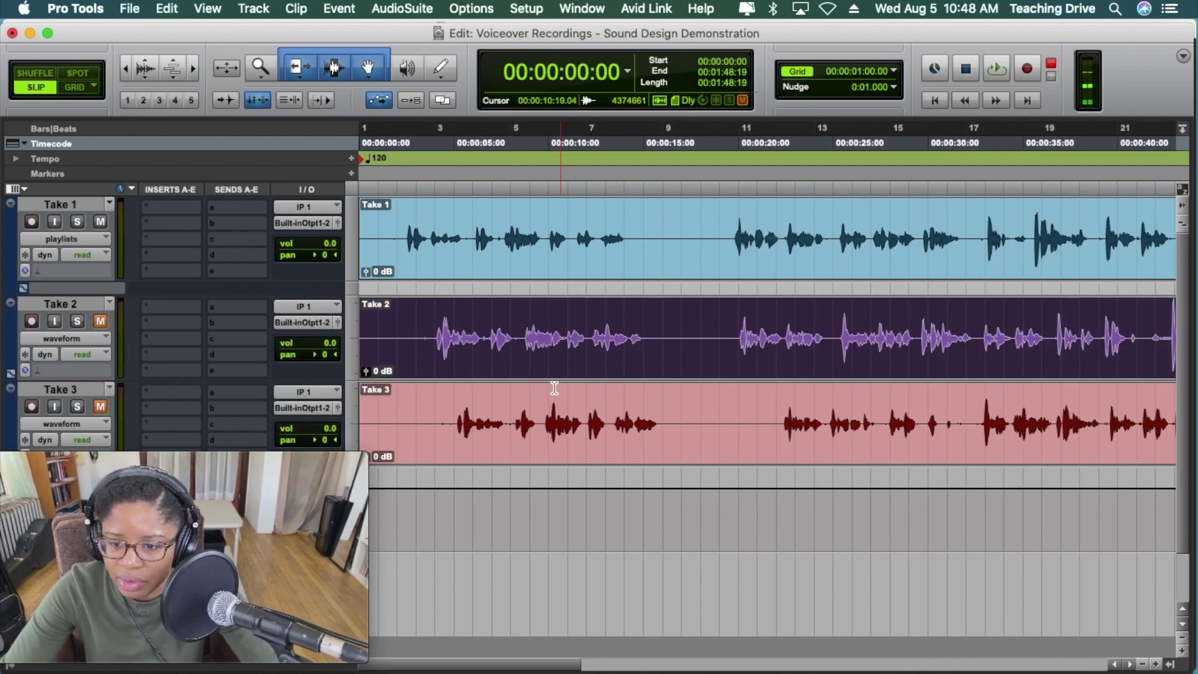
left_click(42, 237)
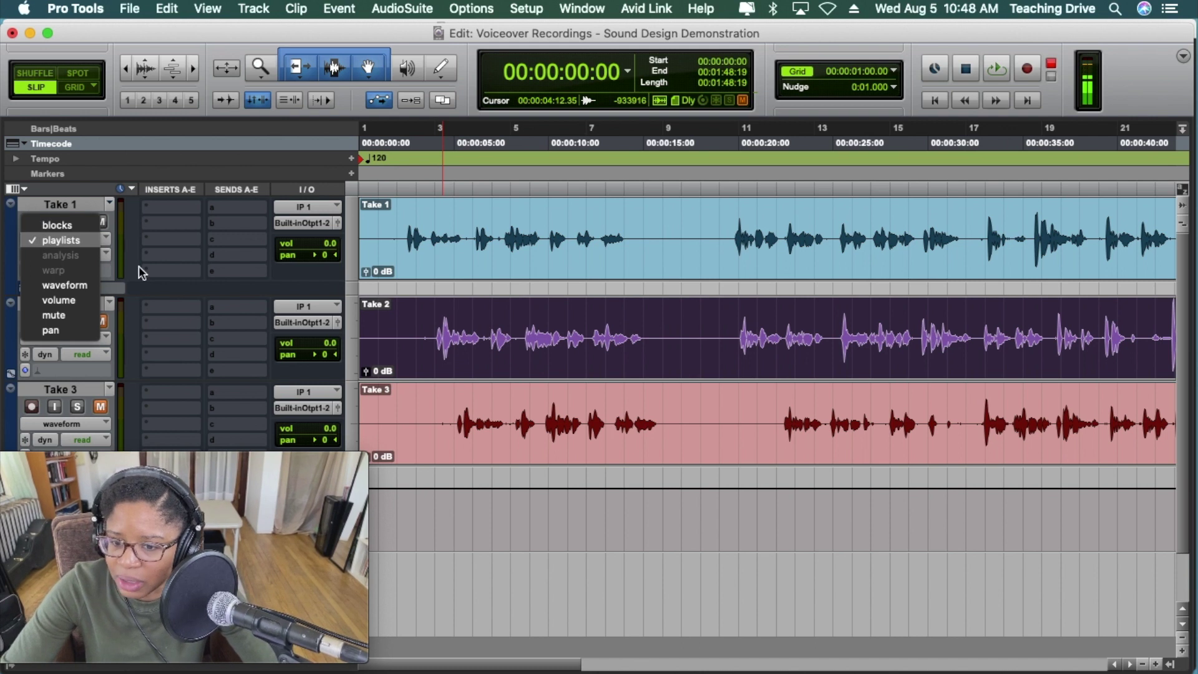
left_click(63, 285)
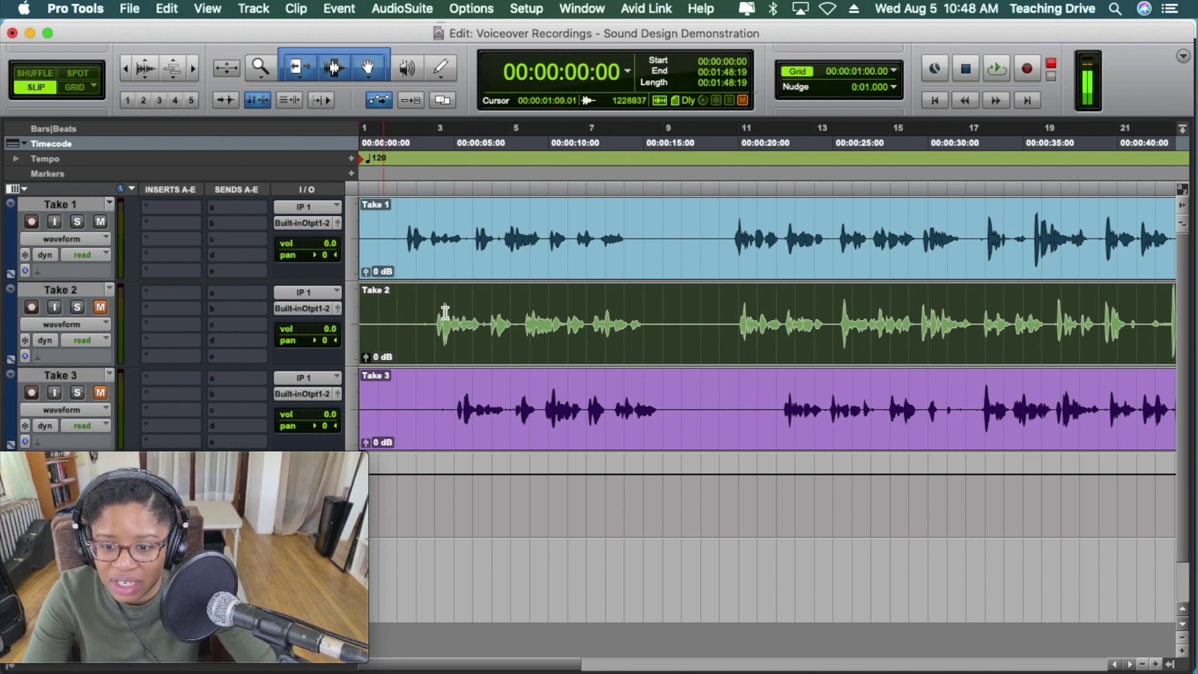
left_click(632, 322)
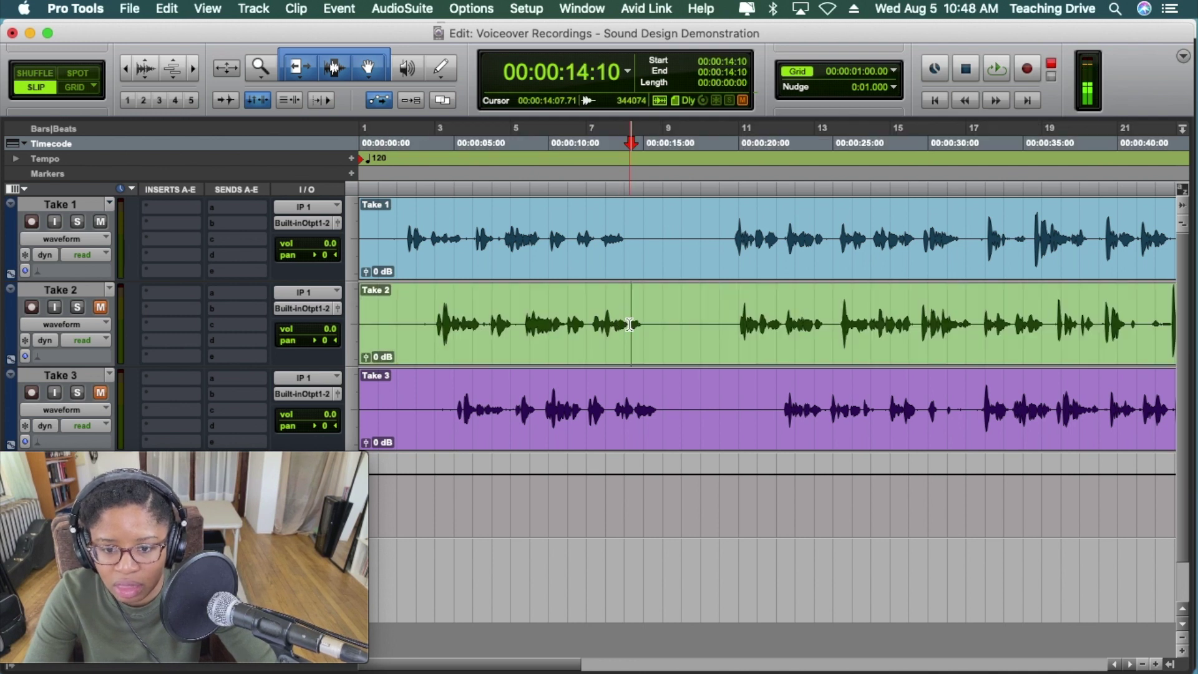
left_click_drag(629, 322, 646, 323)
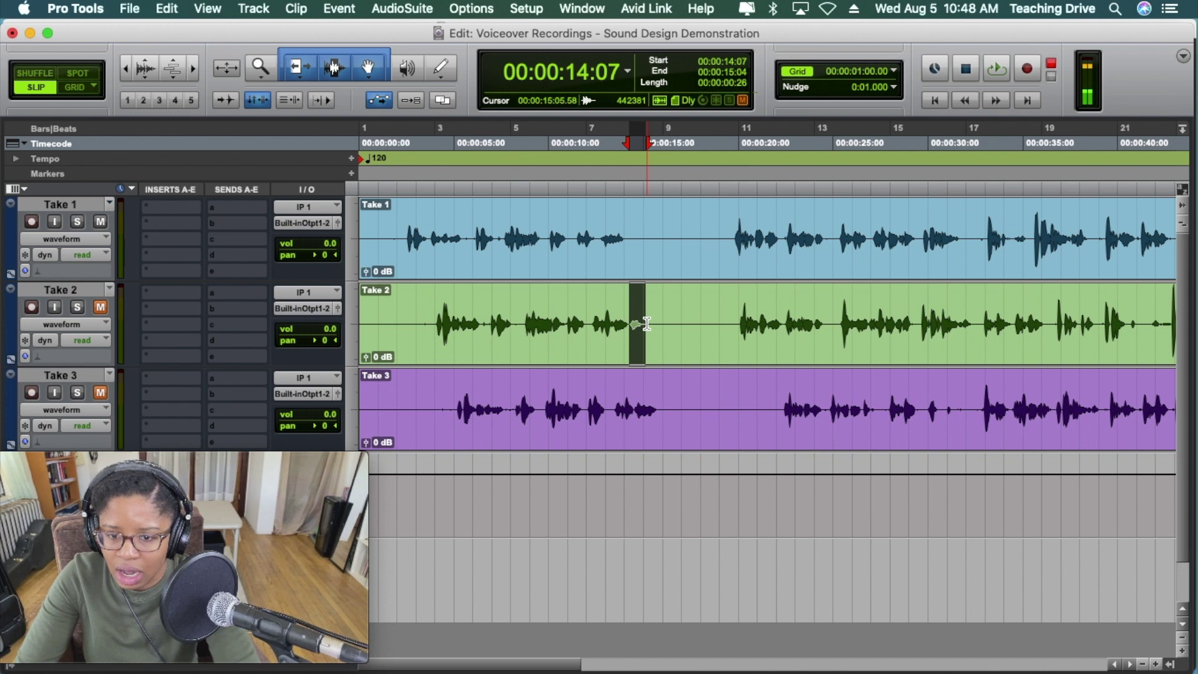
left_click(599, 232)
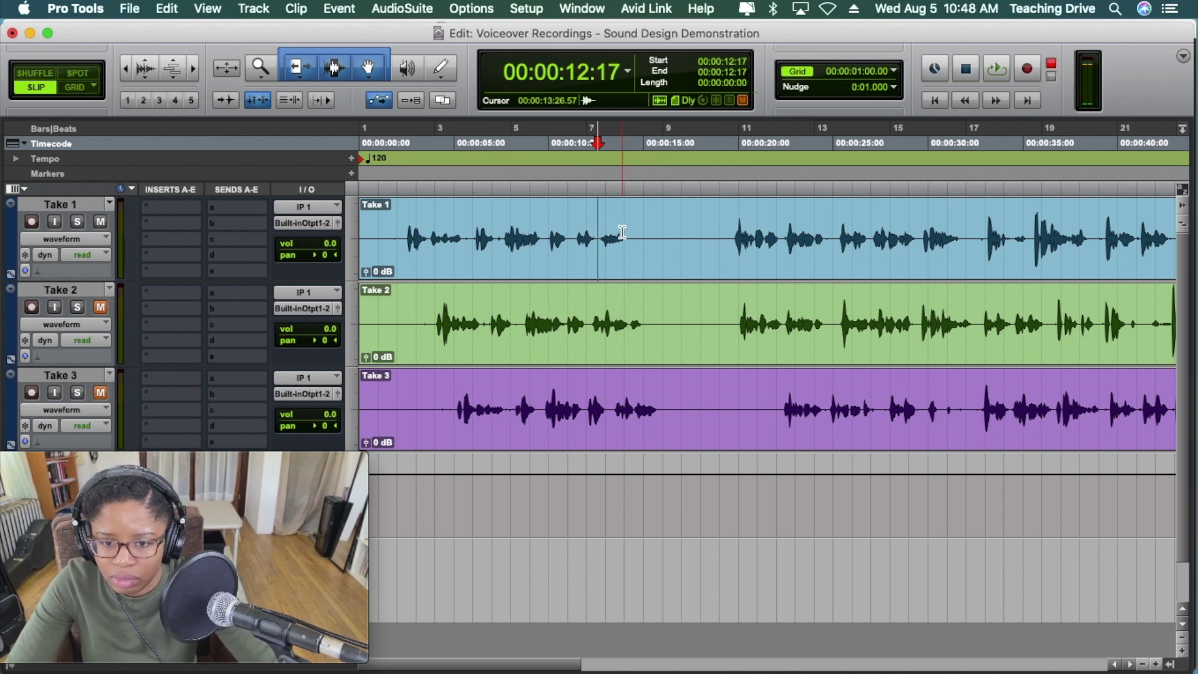
key("super+v")
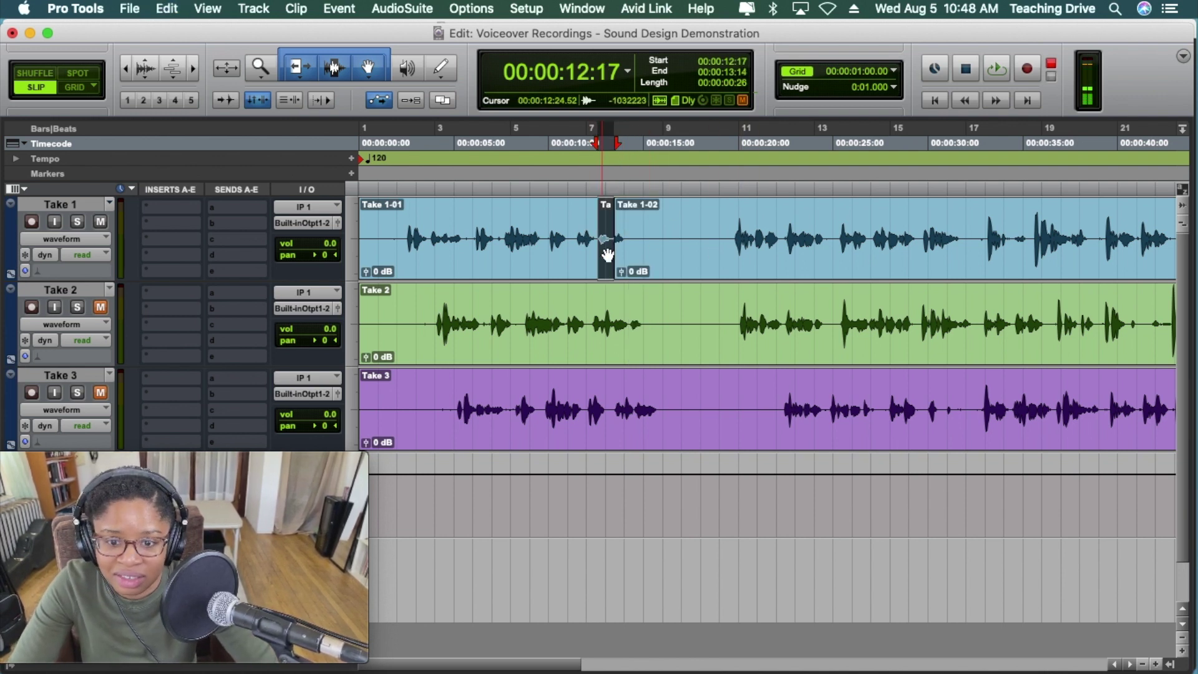
left_click_drag(606, 248, 616, 254)
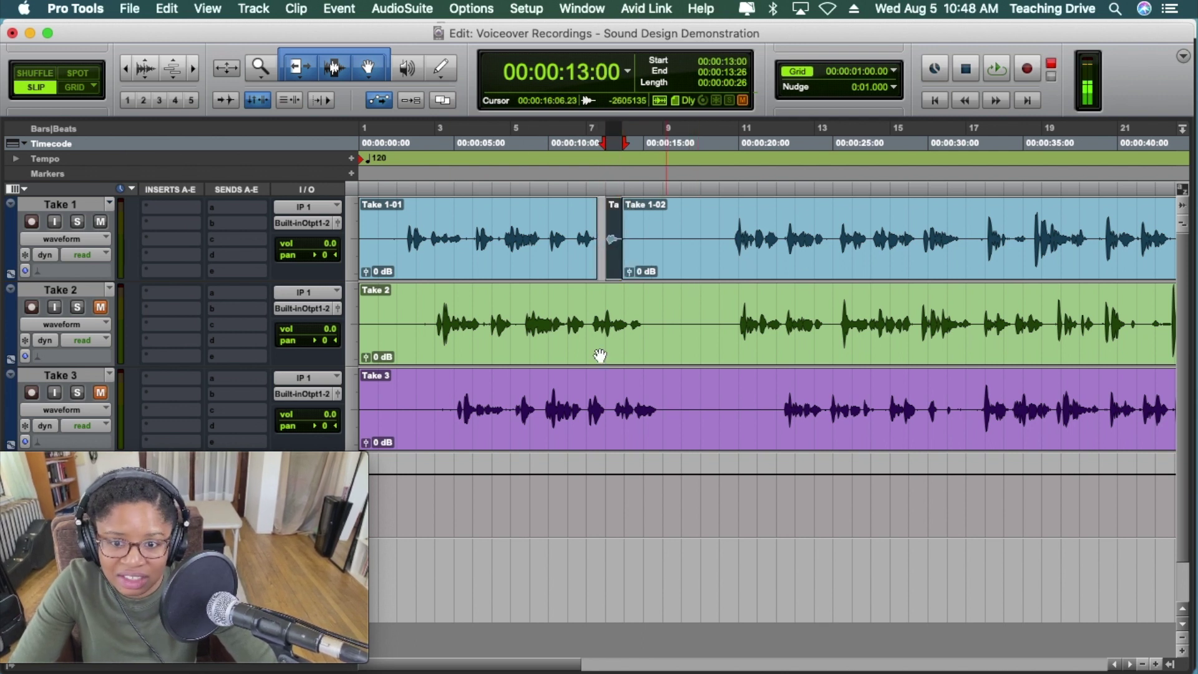
key("super+z")
key("super+z")
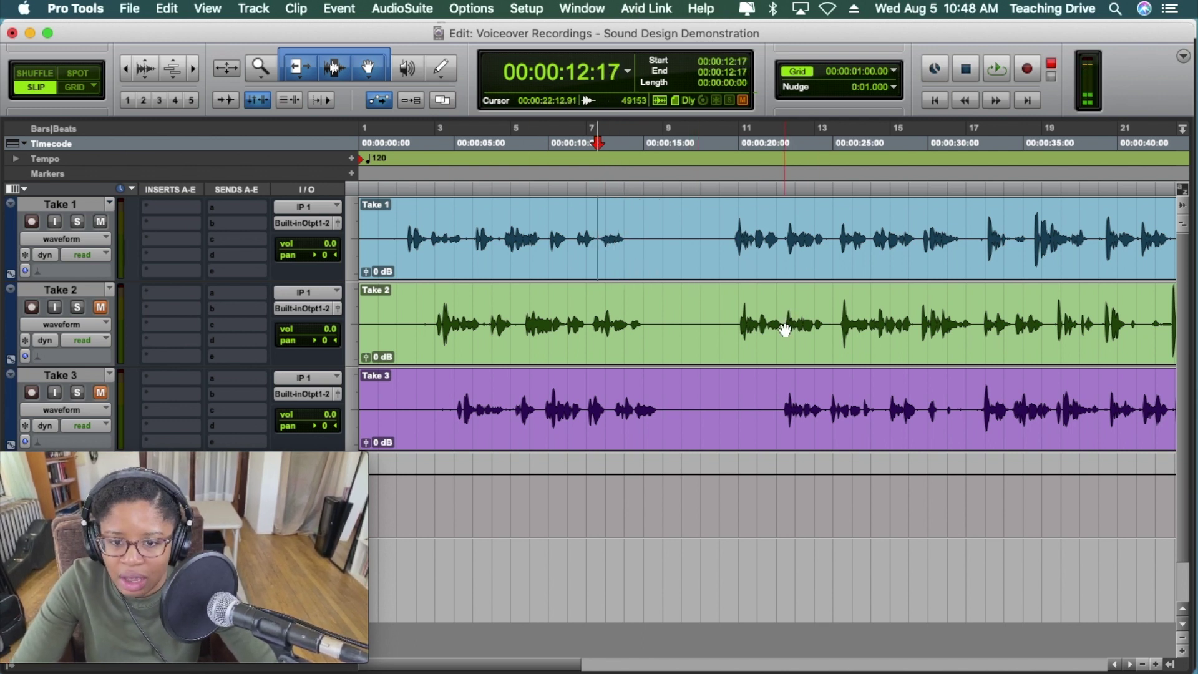
left_click(563, 345)
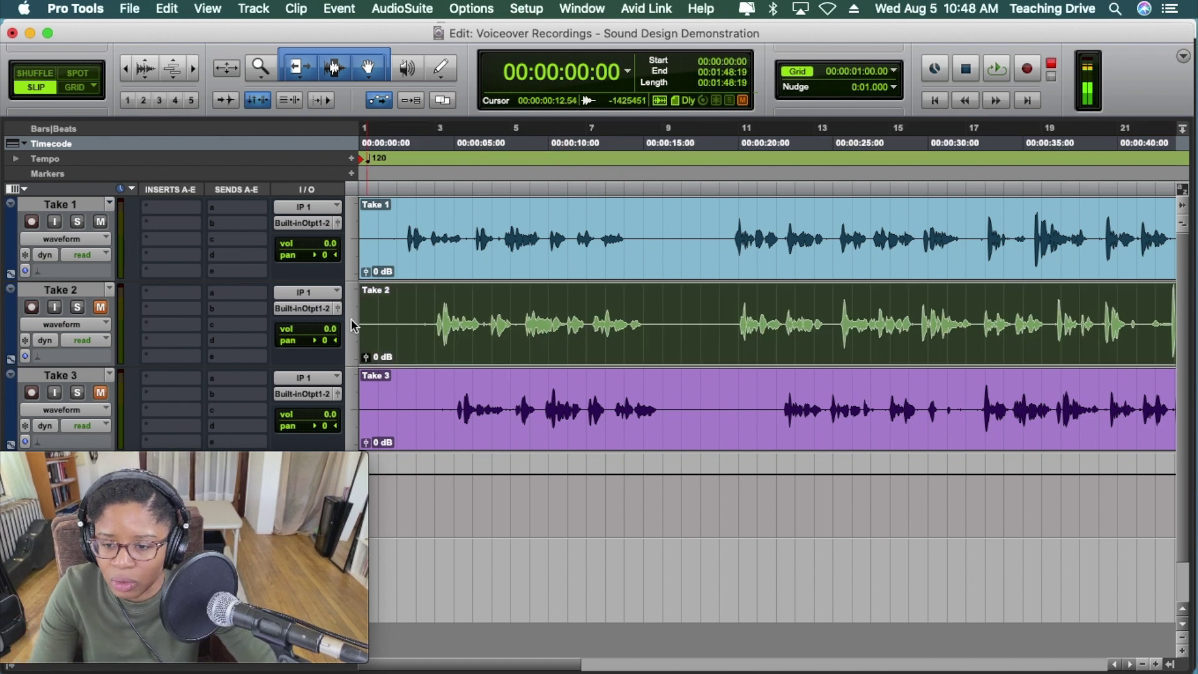
left_click_drag(362, 324, 632, 338)
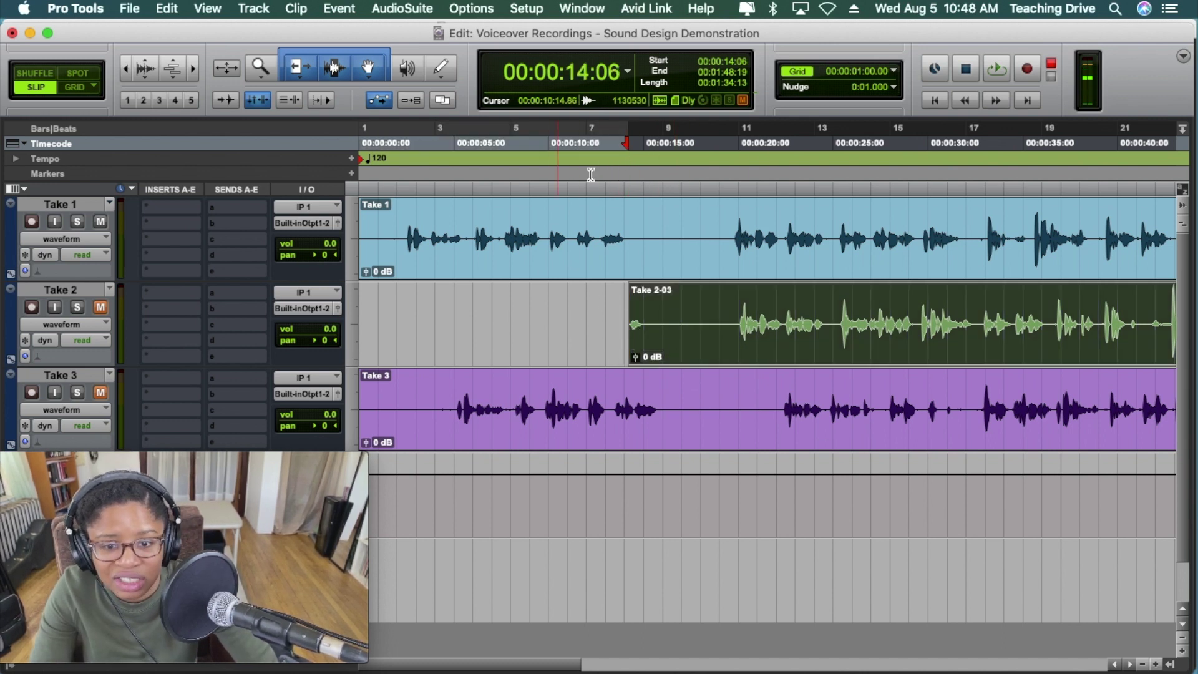
left_click_drag(626, 321, 224, 337)
key("super+z")
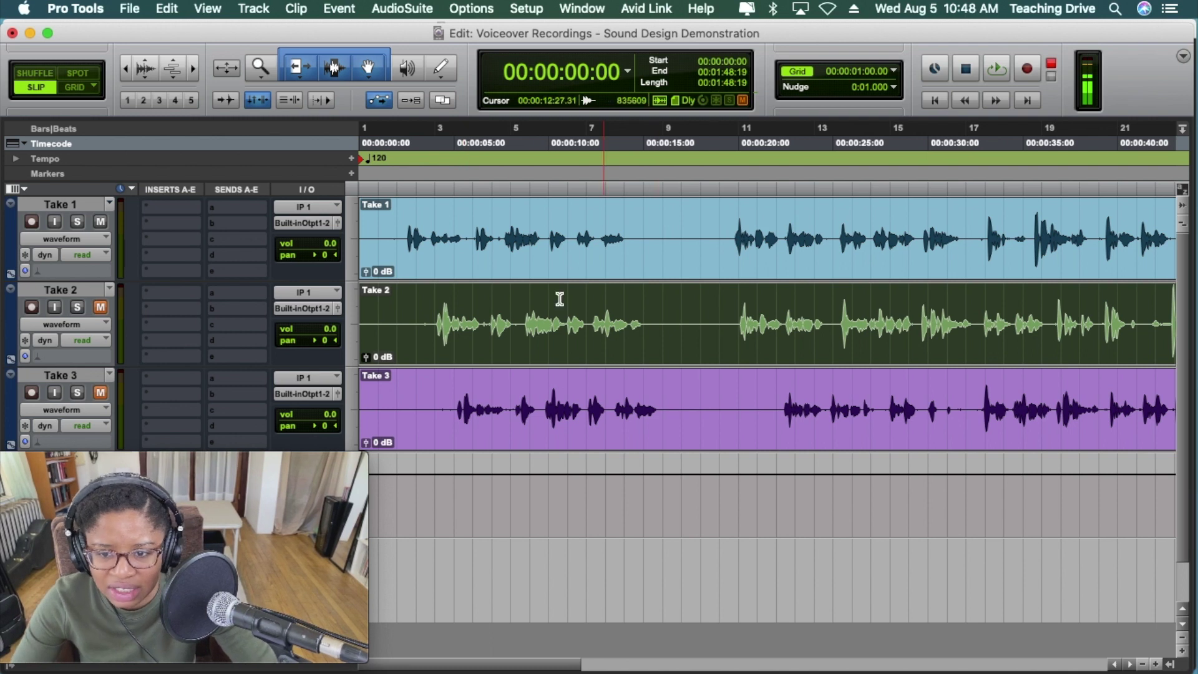
left_click(600, 226)
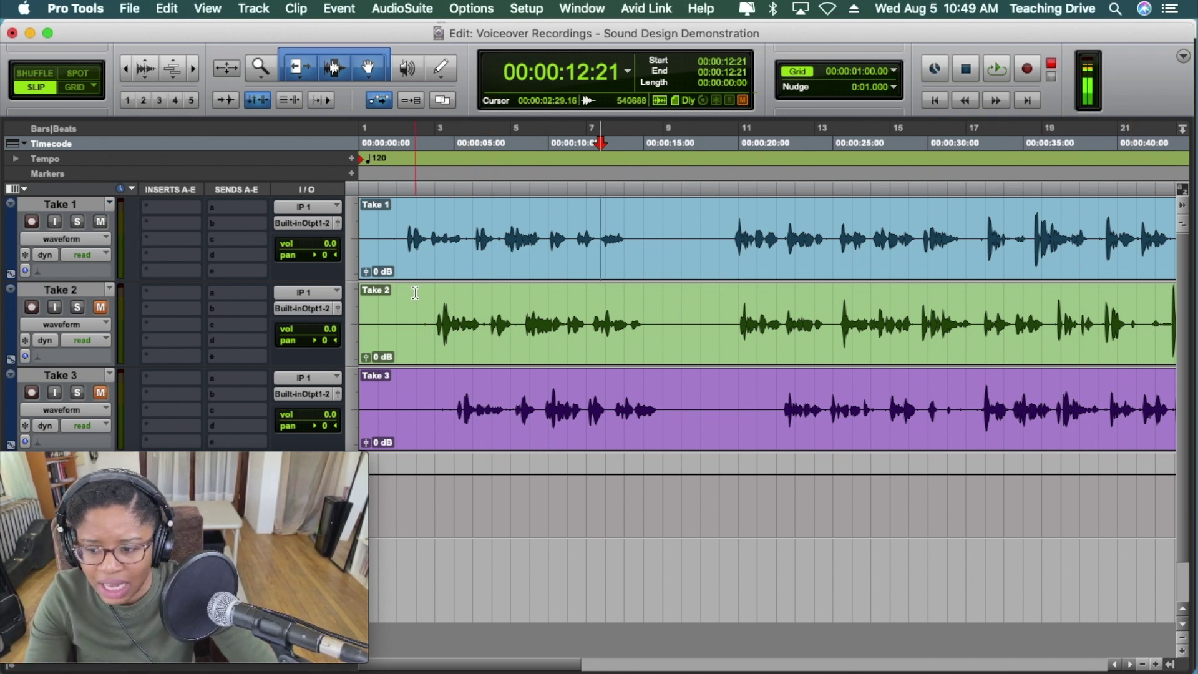
Zoom in around the 12:21 edit point and scroll back to the session start.
left_click(1155, 664)
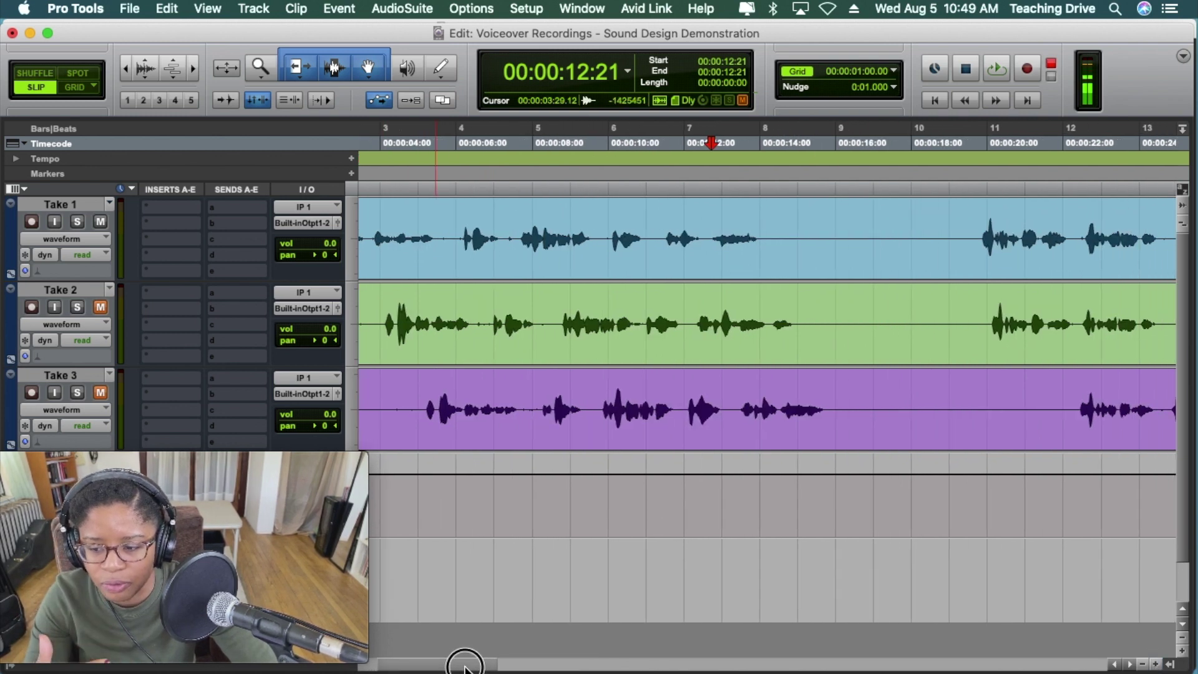
left_click_drag(464, 665, 1014, 670)
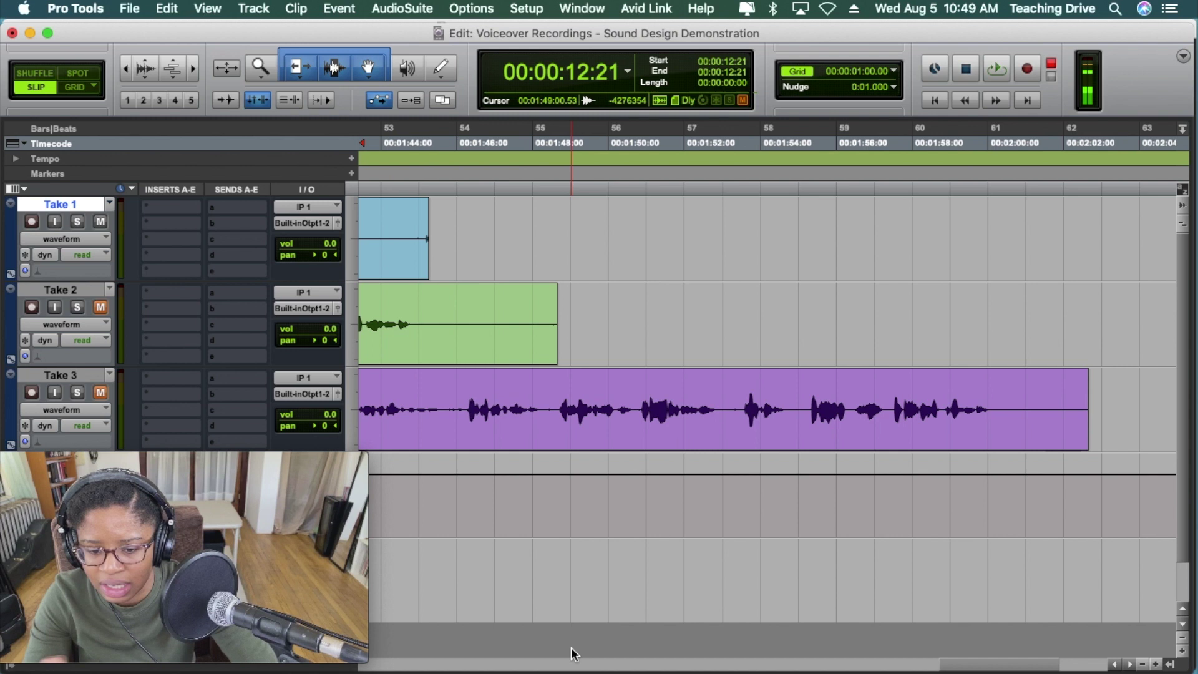
left_click_drag(971, 668, 147, 650)
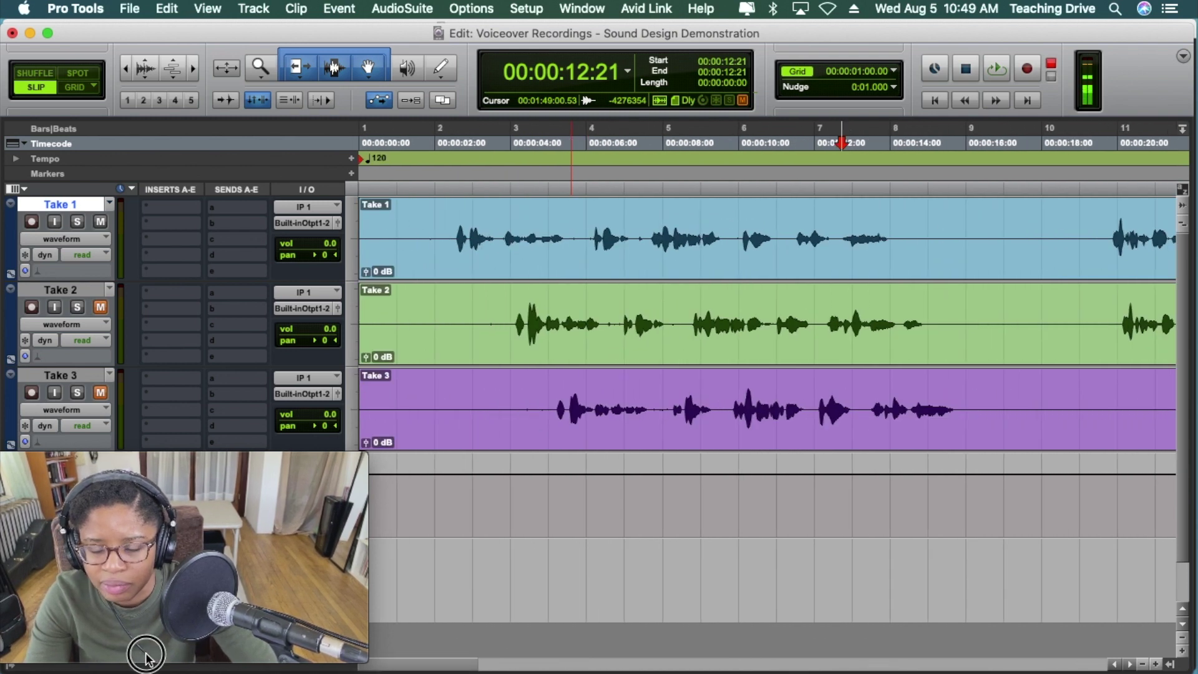
Cut Take 2's 6:23–8:17 phrase and paste it over the matching Take 1 stretch near 5 seconds.
left_click(573, 236)
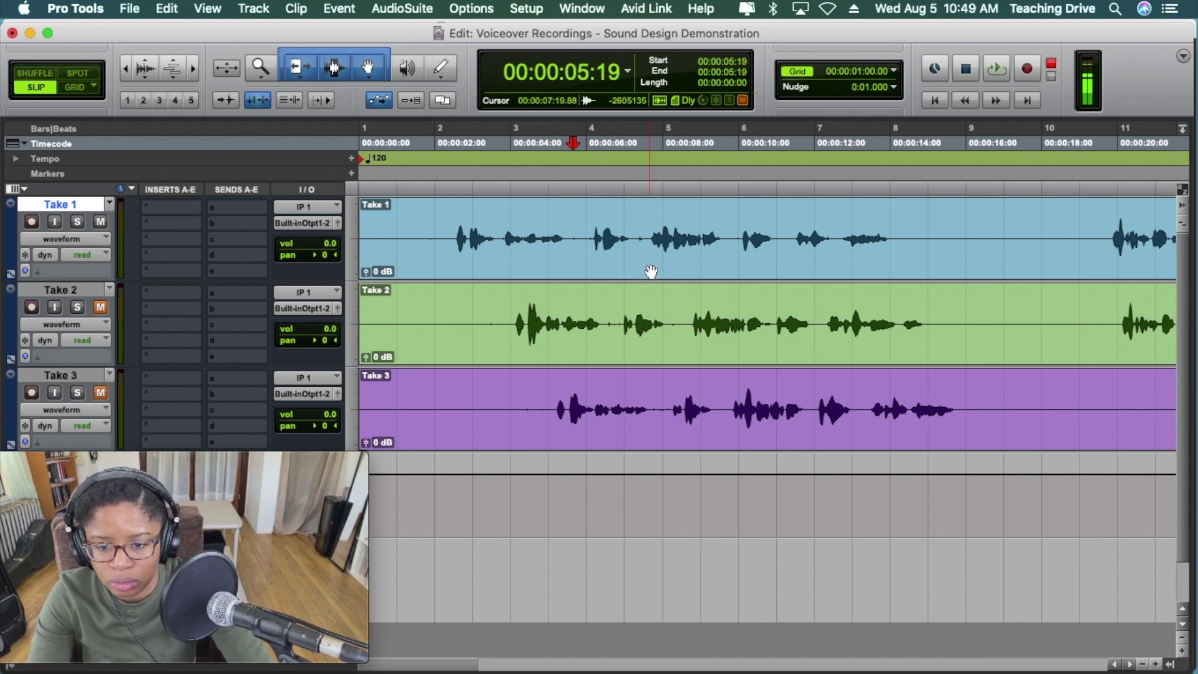
left_click_drag(615, 324, 684, 324)
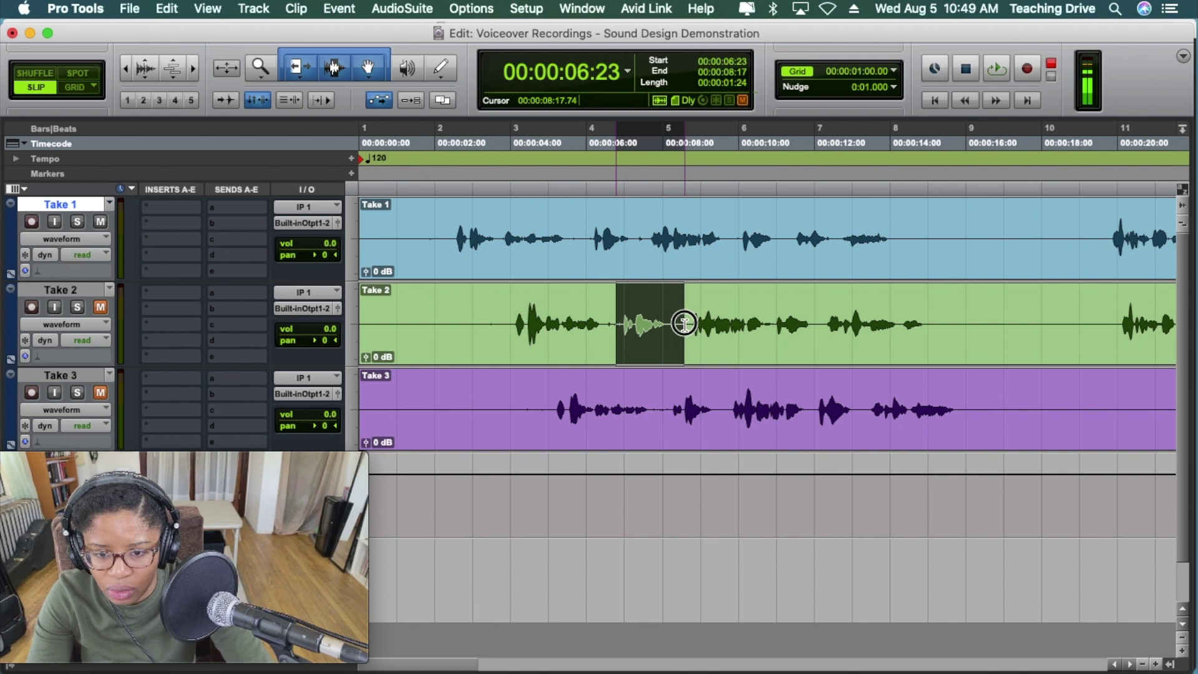
key("super+x")
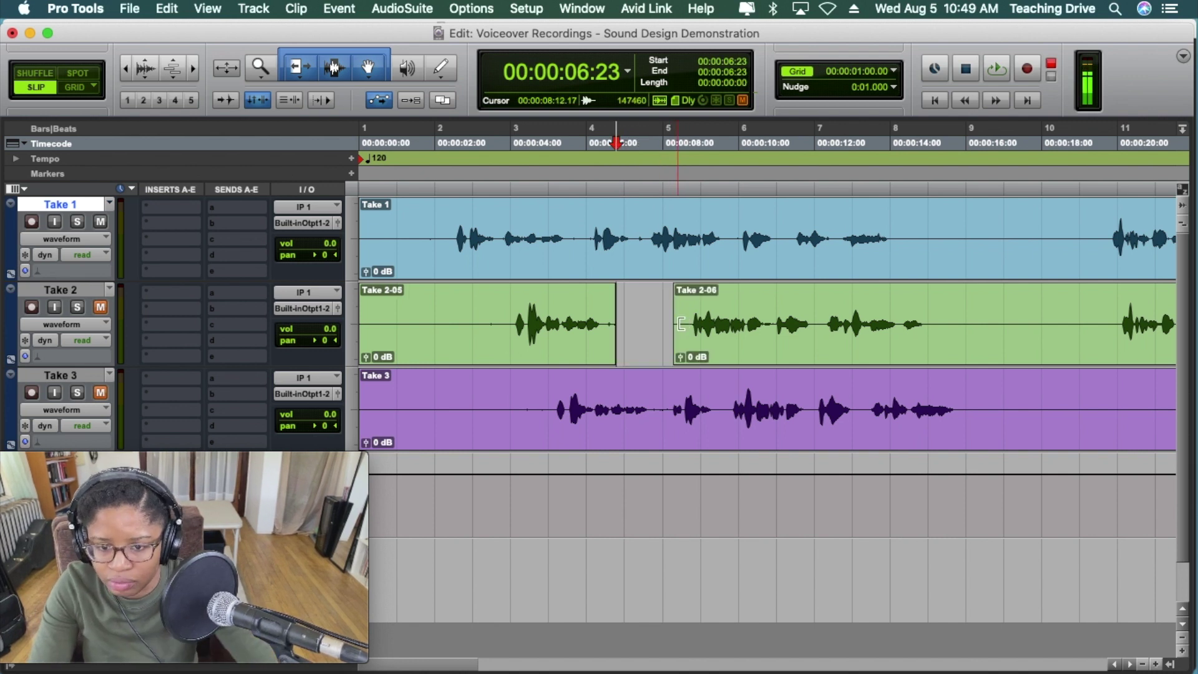
left_click_drag(587, 237, 635, 240)
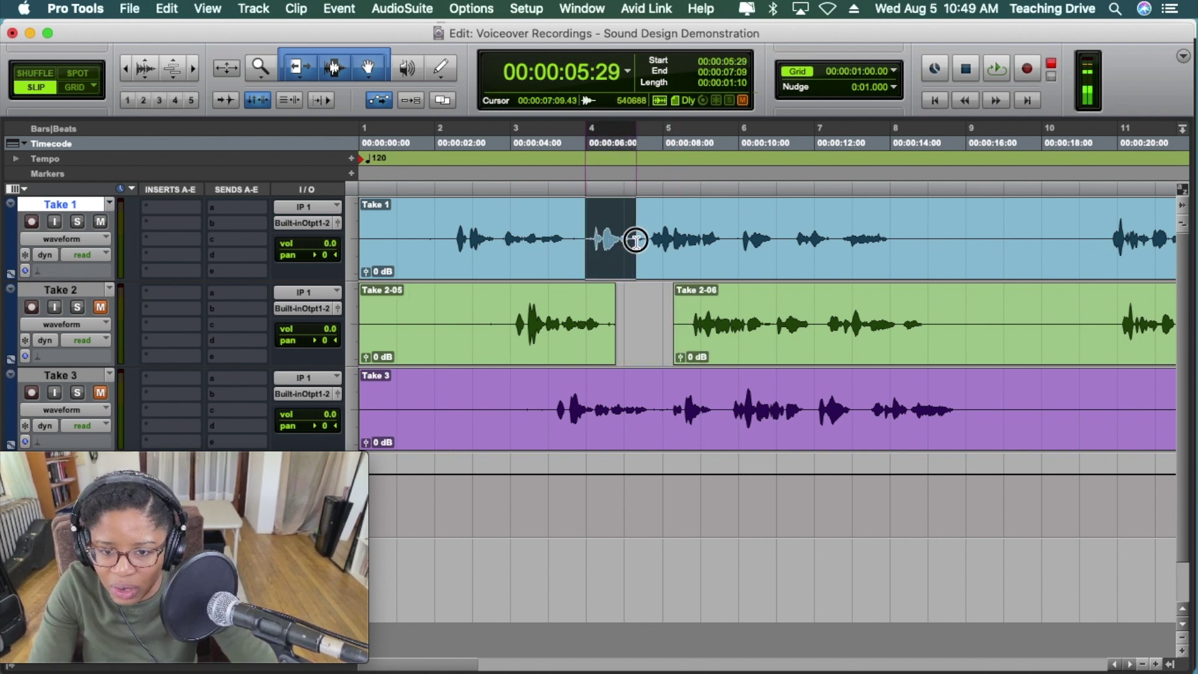
key("super+v")
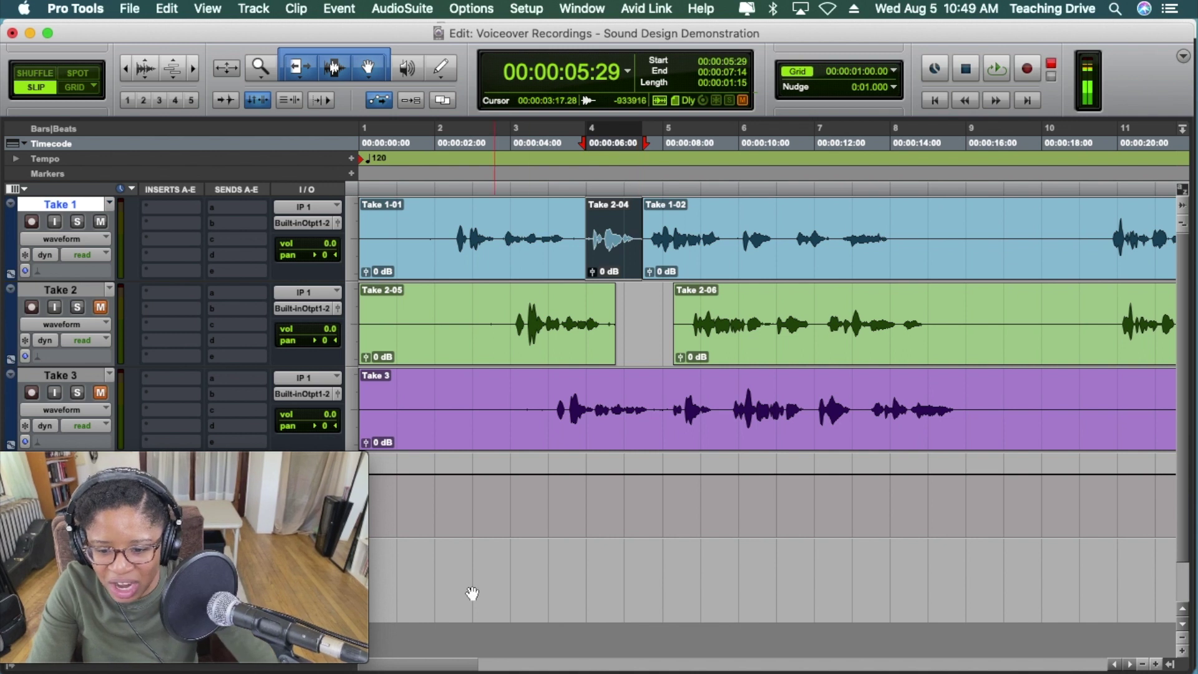
Replace the Take 1 stretch from 19:21 with the matching Take 2 phrase.
left_click_drag(450, 662, 508, 662)
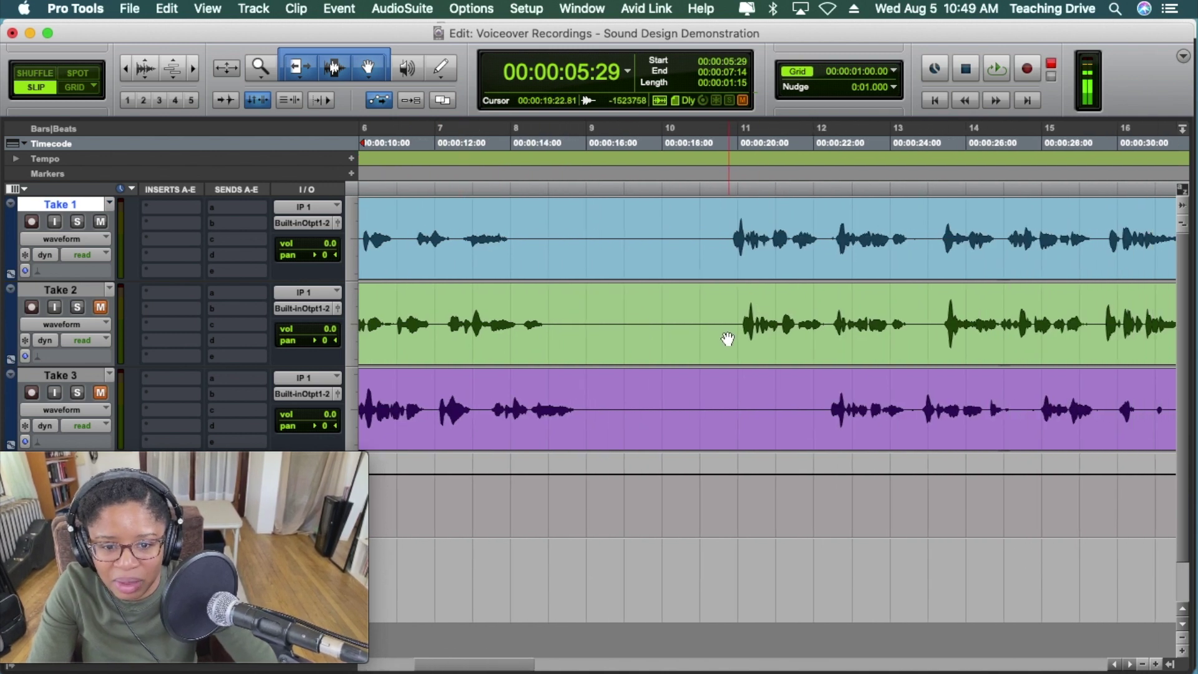
left_click_drag(738, 320, 824, 319)
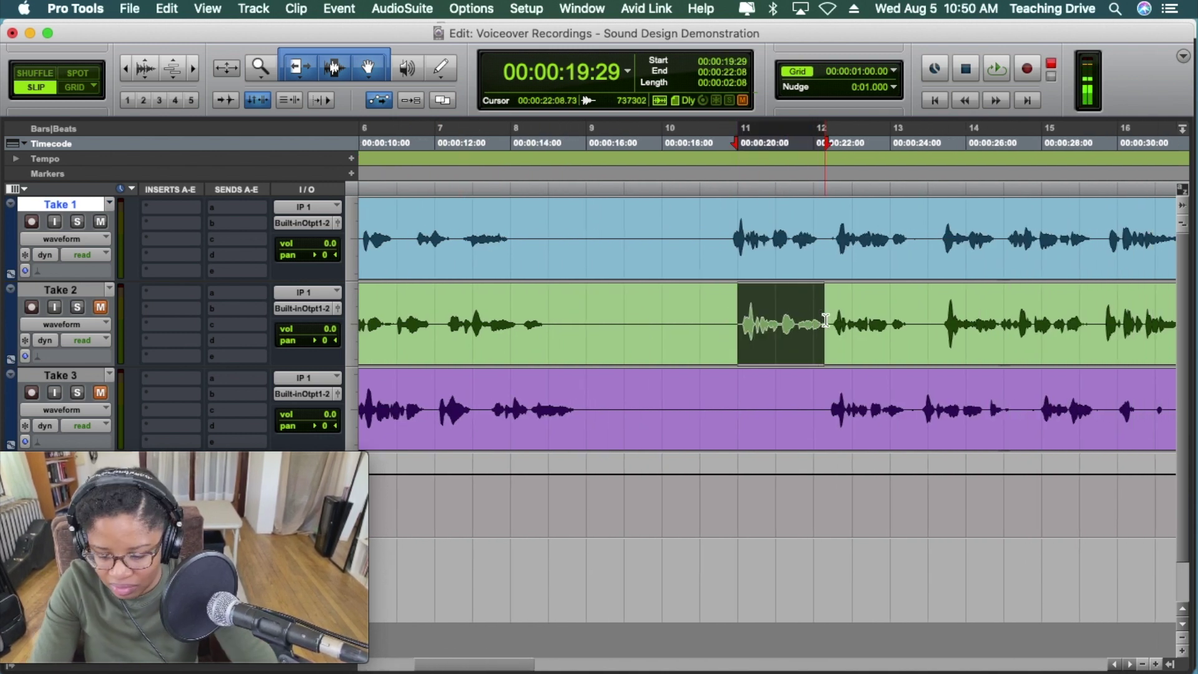
key("Delete")
left_click_drag(728, 239, 822, 244)
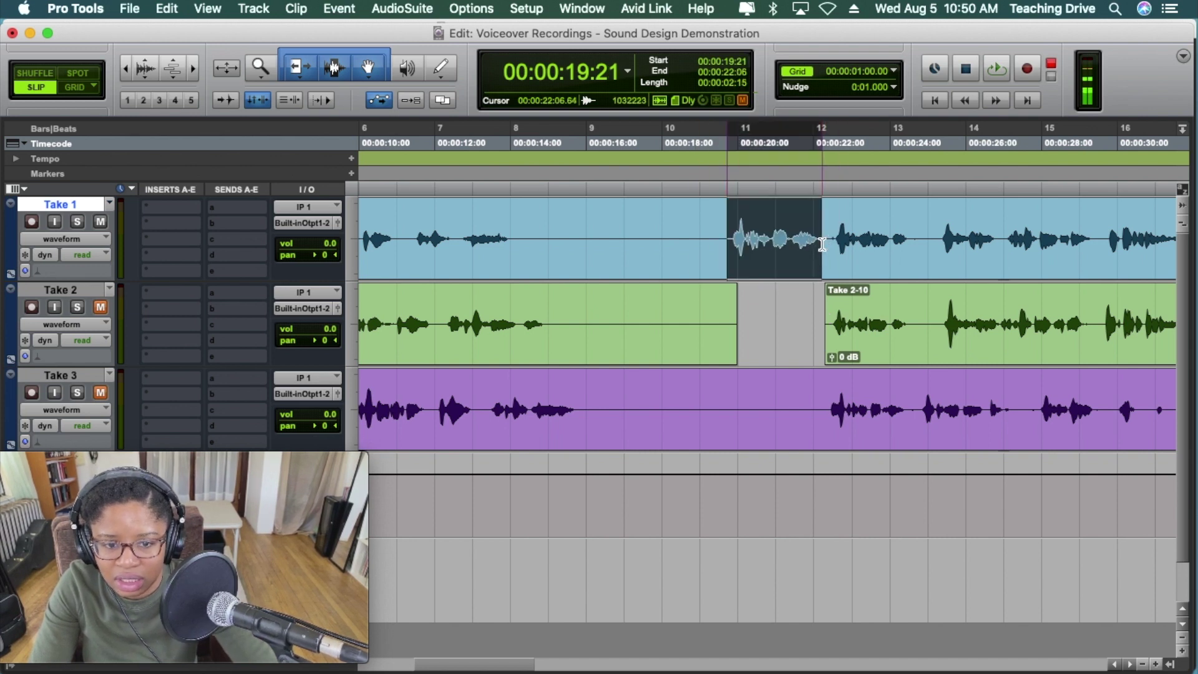
key("super+v")
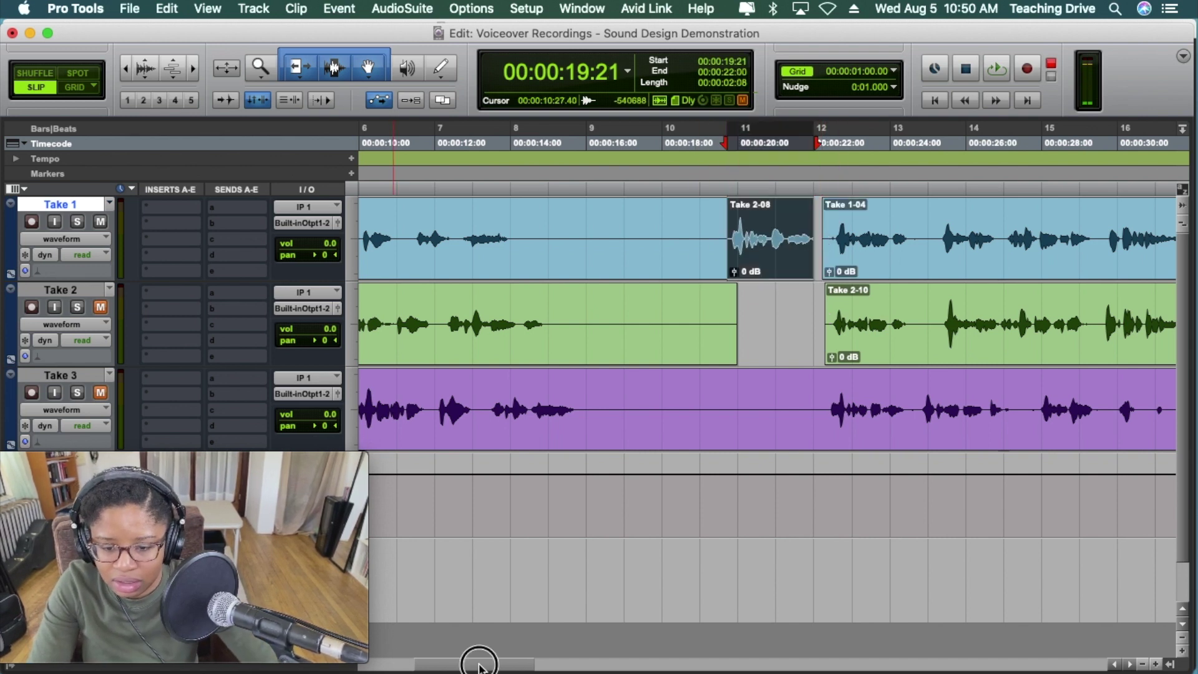
Cut the Take 3 phrase around 32 seconds and paste it into Take 1 from 32:24.
left_click_drag(479, 664, 569, 659)
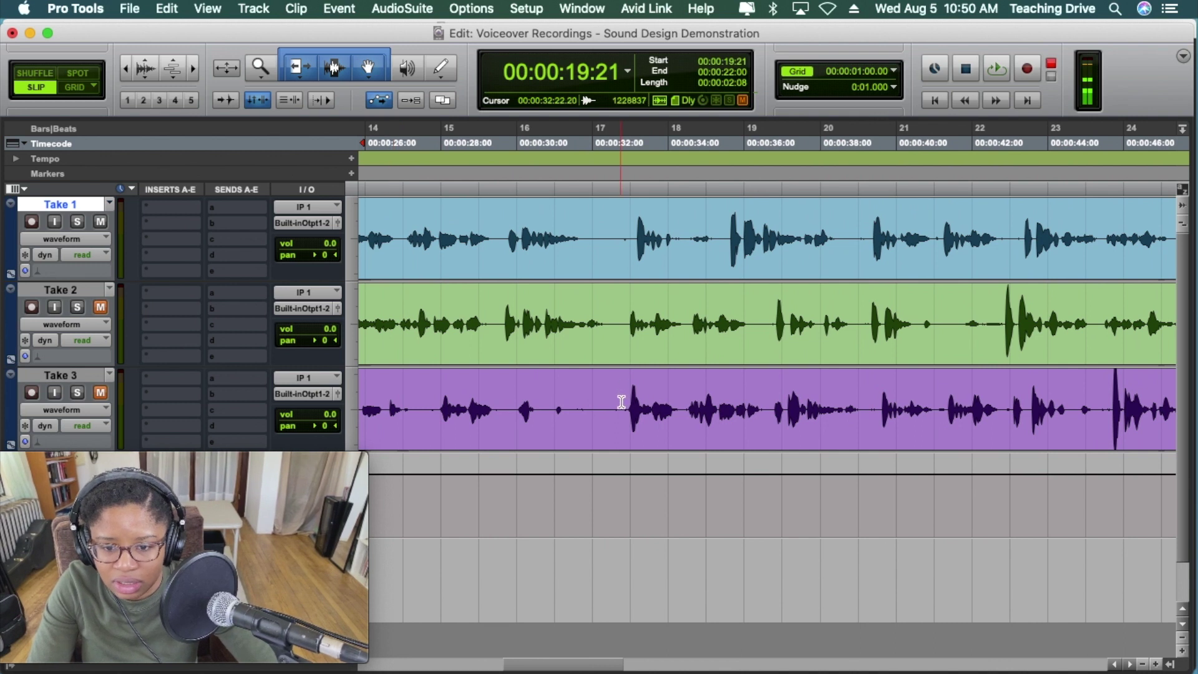
left_click_drag(621, 401, 681, 417)
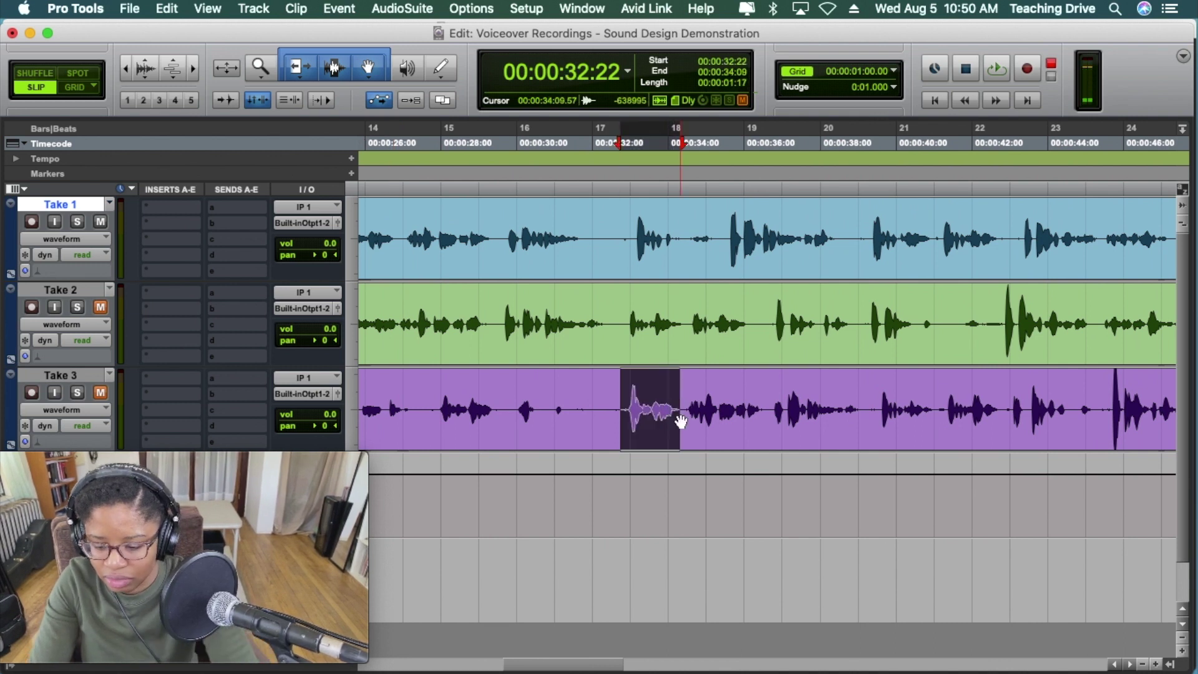
key("super+x")
left_click_drag(623, 233, 682, 240)
key("super+v")
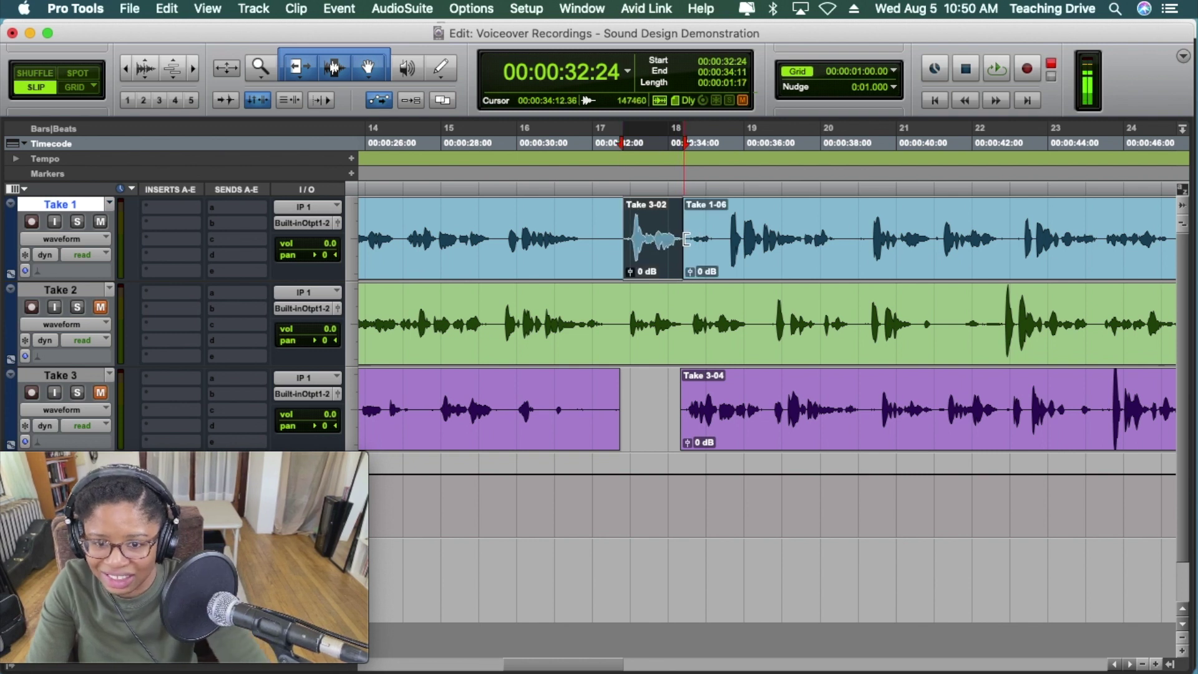
Delete Take 2's loud 42:24–45:06 section and set an edit point on Take 1.
left_click_drag(543, 666, 624, 665)
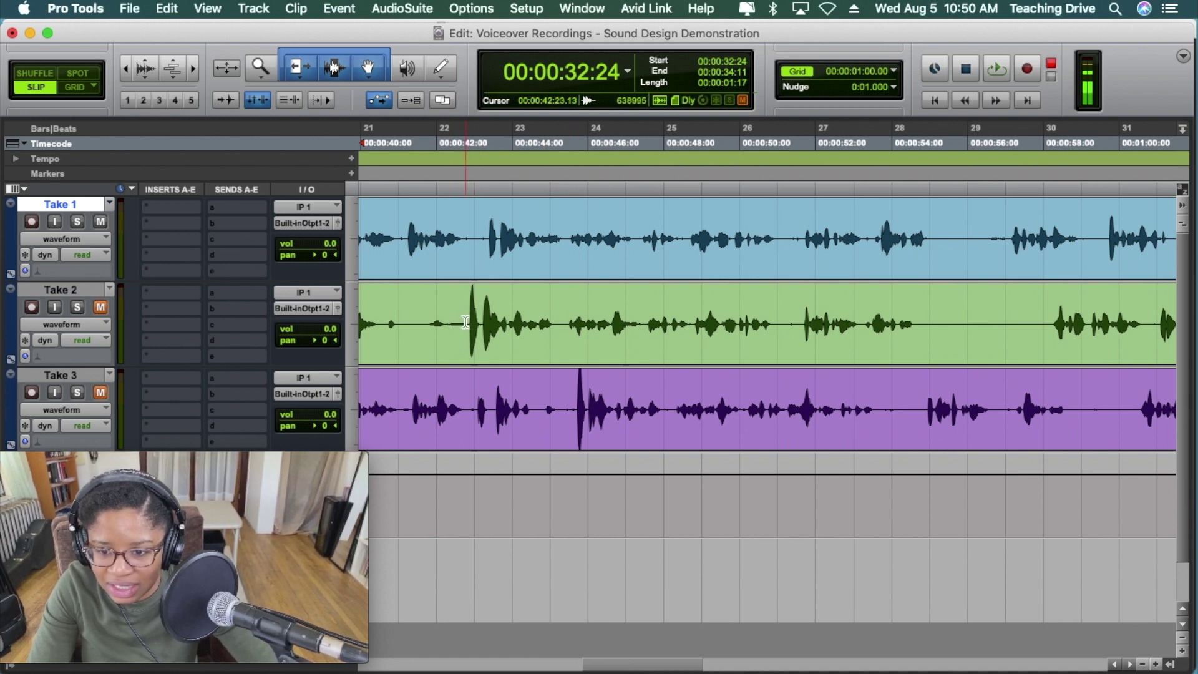
left_click_drag(468, 321, 559, 322)
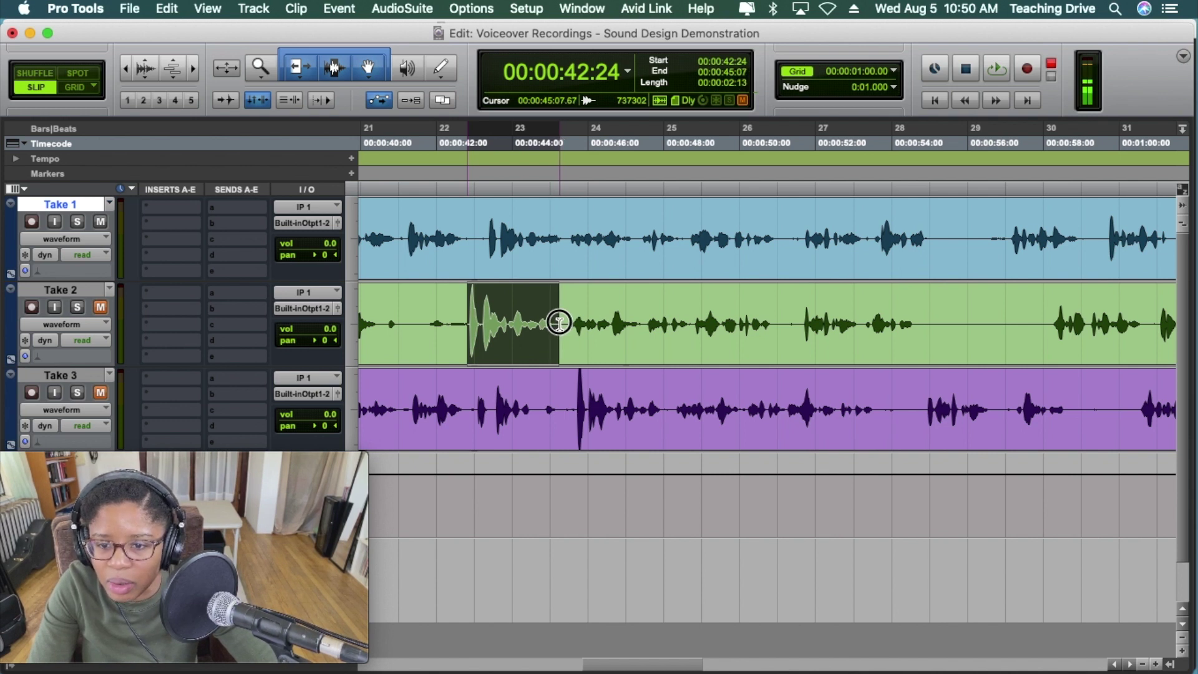
key("Delete")
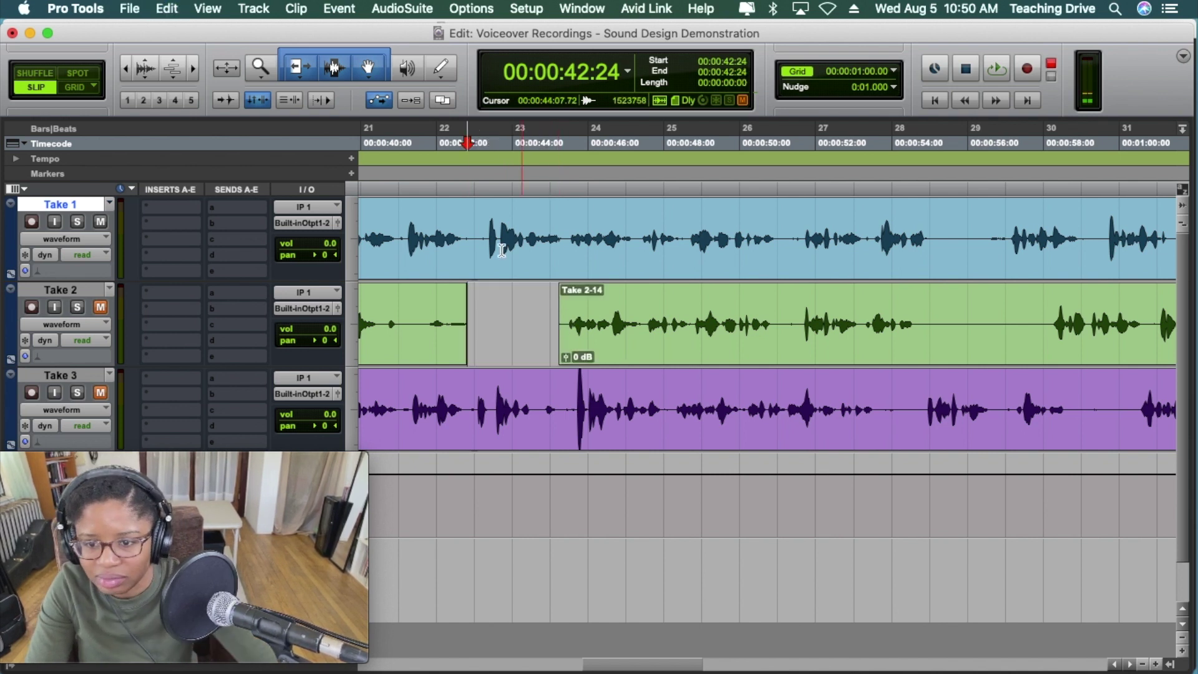
left_click(474, 230)
Crossfade the Take 1-03/Take 2-08 join and extend Take 1-05's start slightly earlier.
key("ctrl+bracketleft")
key("ctrl+bracketleft")
key("ctrl+bracketleft")
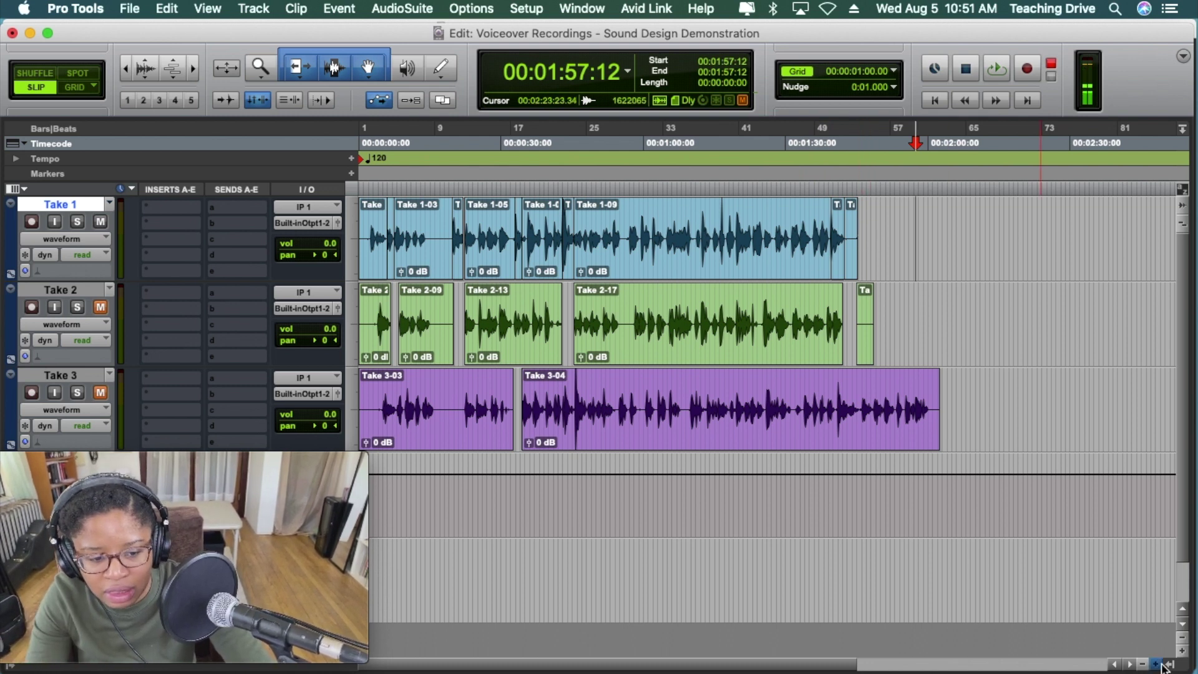
left_click(1156, 664)
left_click(1156, 664)
left_click(1157, 664)
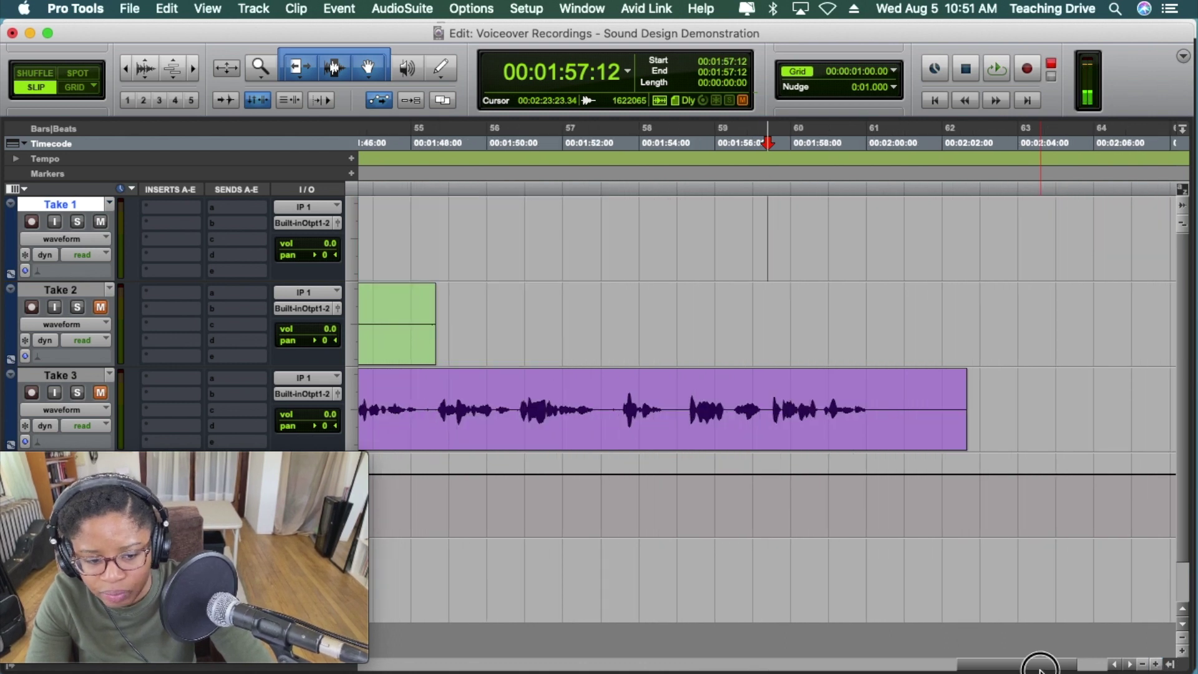
left_click_drag(998, 665, 433, 655)
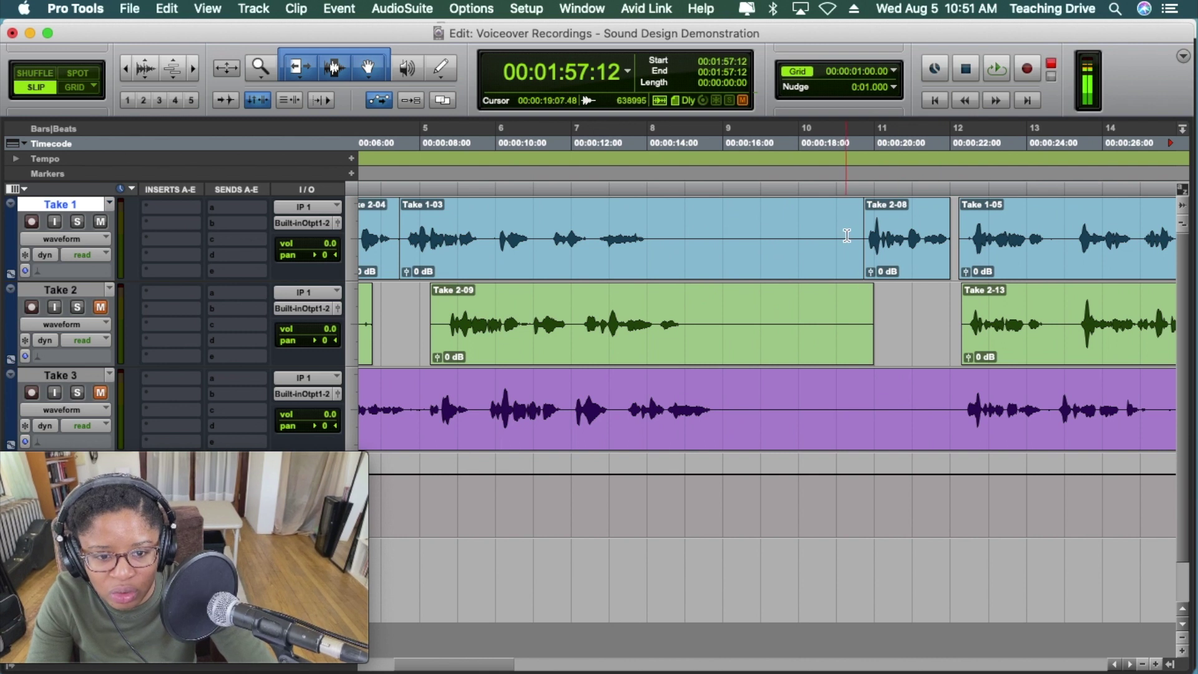
left_click_drag(863, 264, 855, 270)
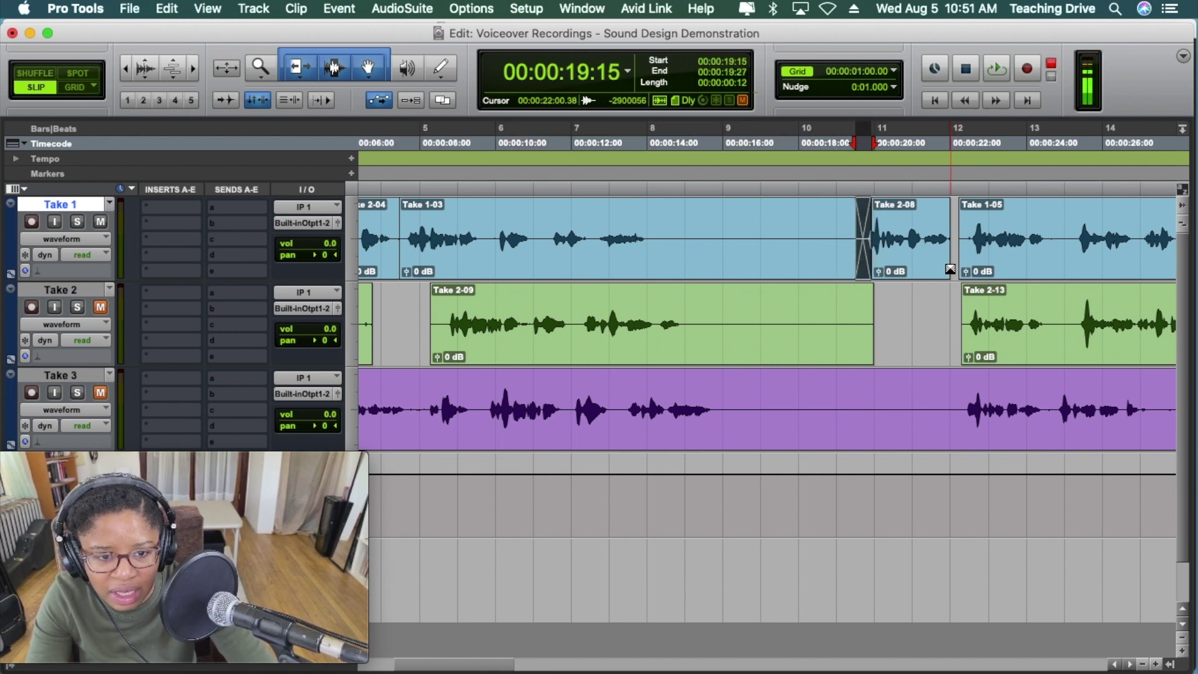
mouse_move(964, 251)
left_mouse_down()
mouse_move(950, 252)
mouse_move(949, 270)
left_mouse_up()
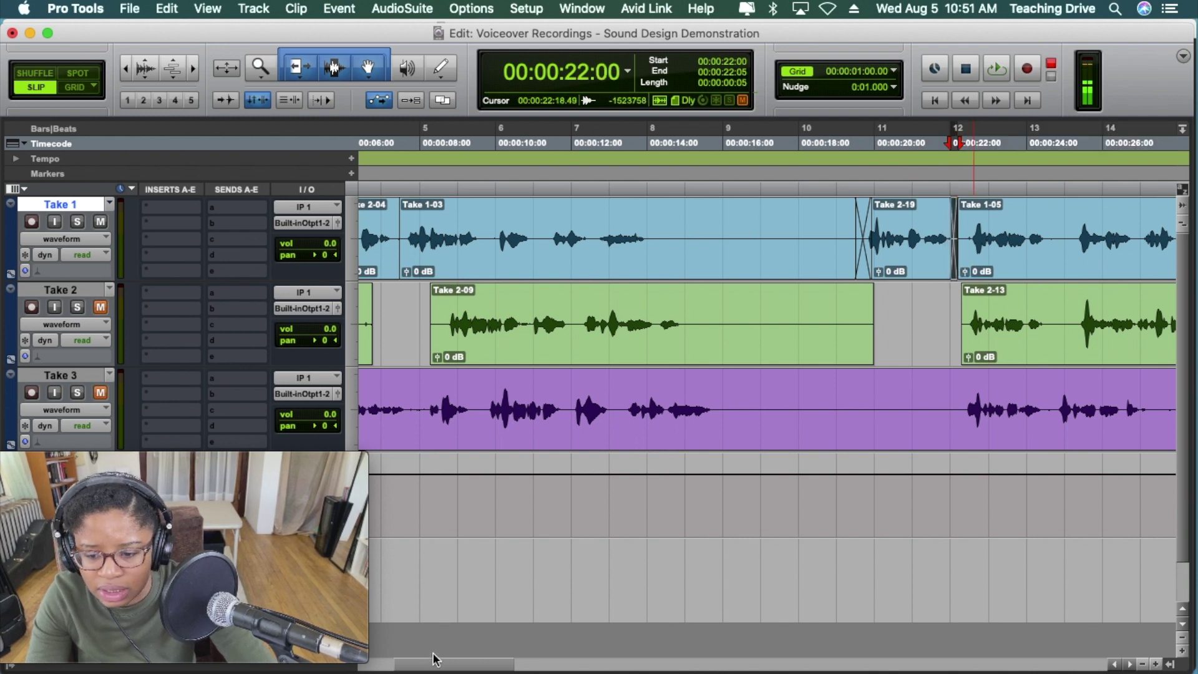
Zoom to the session start and audition the edit from about 5 seconds, marking 00:00:05:15.
left_click_drag(434, 660, 374, 656)
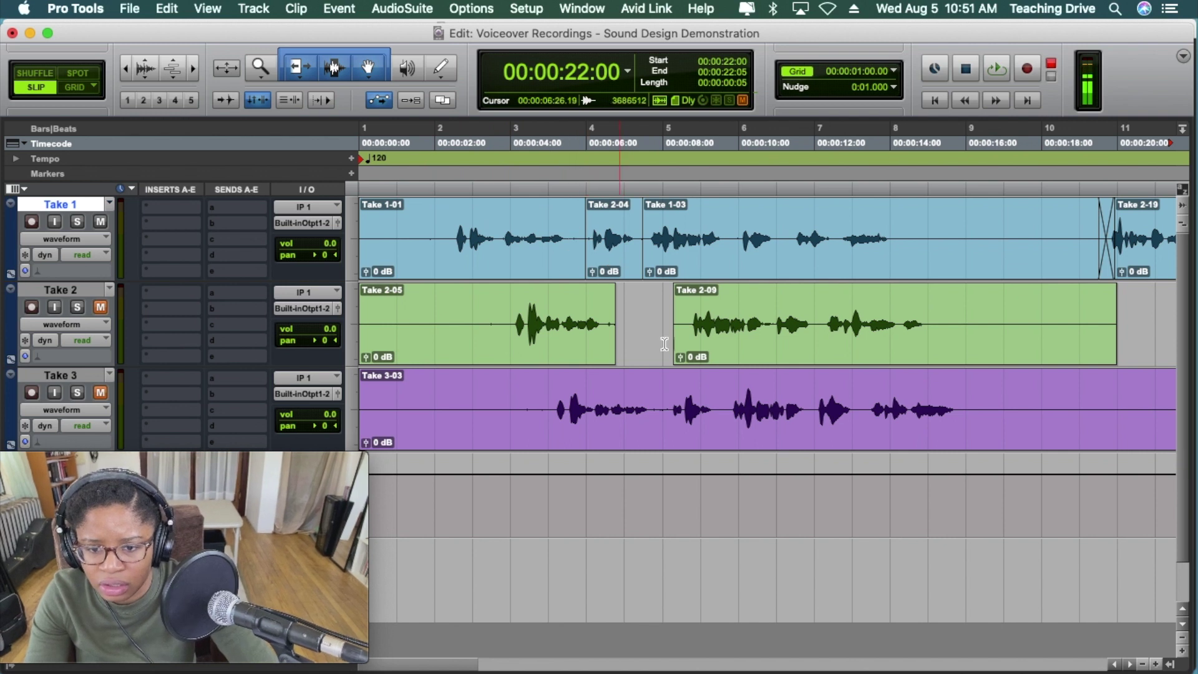
left_click(1155, 665)
left_click(1155, 665)
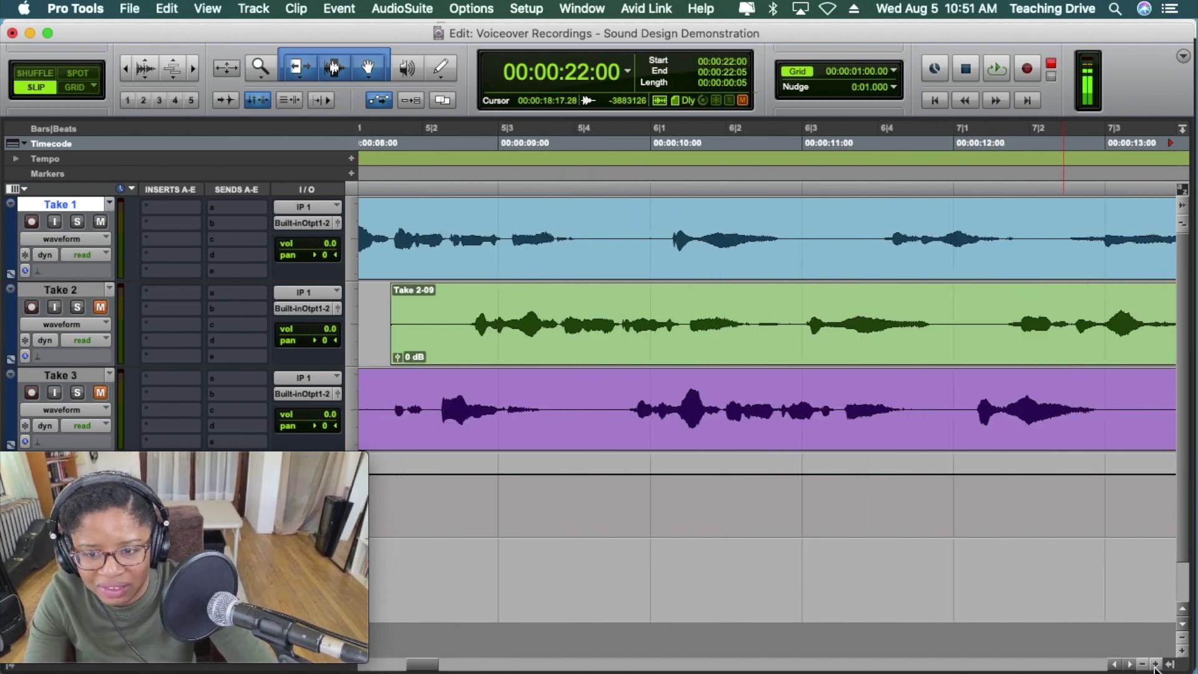
left_click_drag(420, 668, 385, 667)
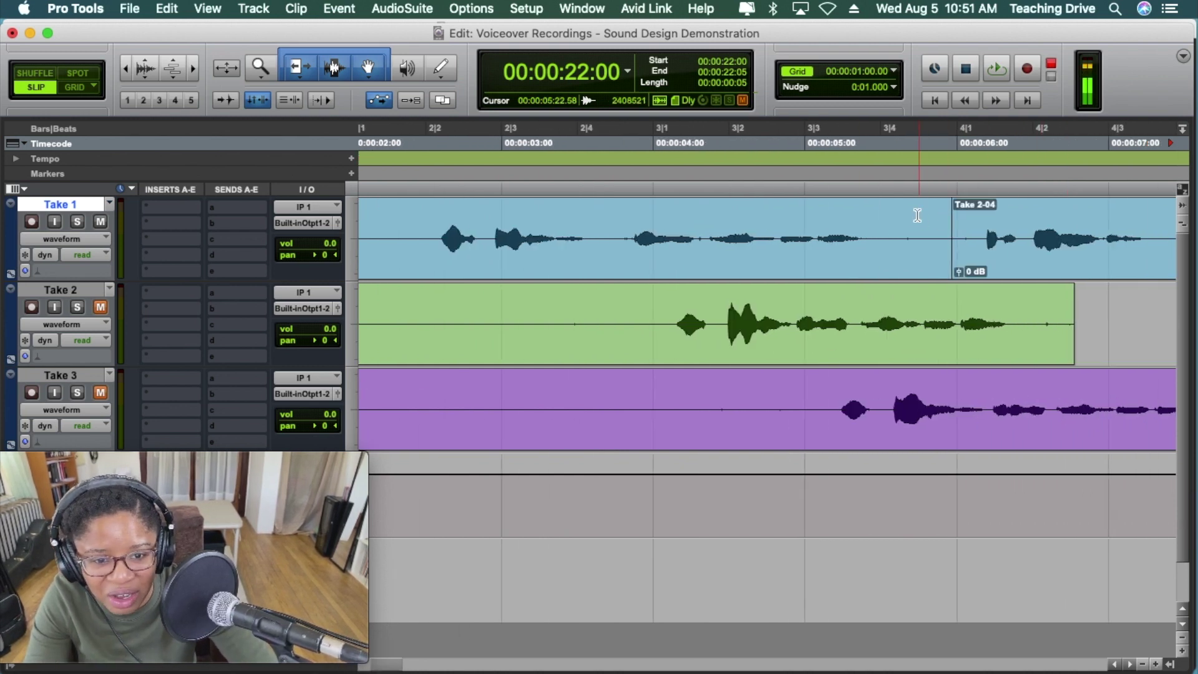
left_click(888, 191)
key("space")
key("space")
left_click(885, 190)
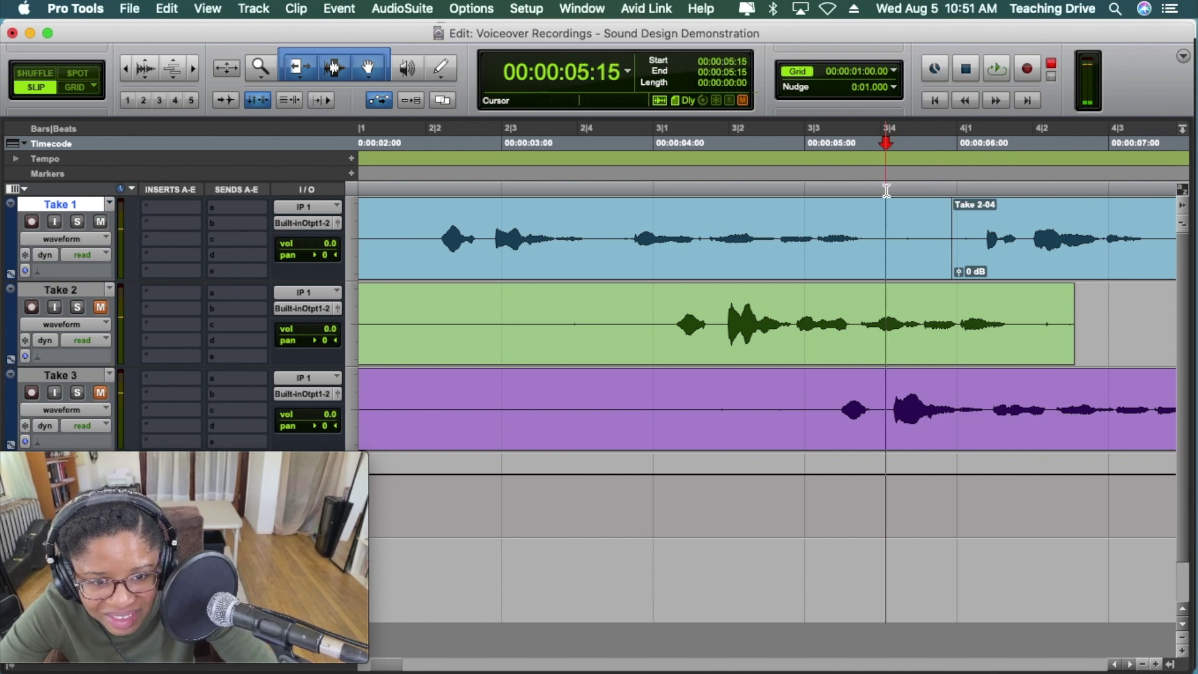
key("space")
key("space")
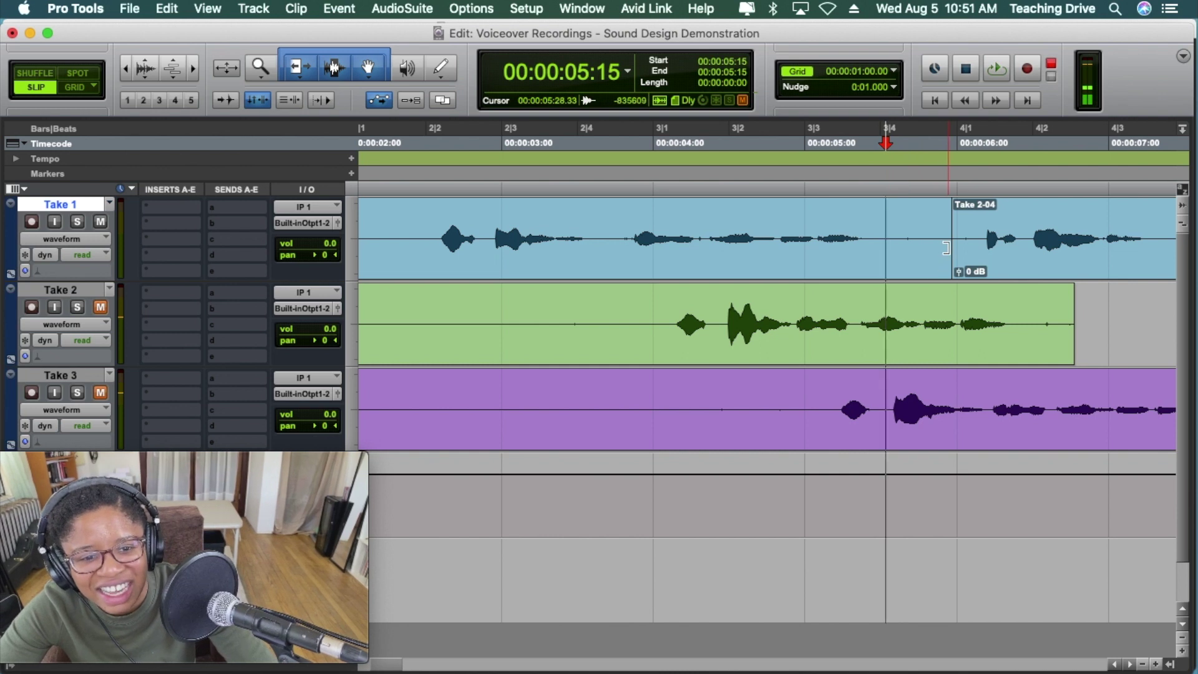
Trim the first Take 1 clip to end near 5:12 and Take 2-20 to start at 6:04, with short fades.
left_click_drag(945, 248, 864, 248)
left_click_drag(954, 247, 979, 246)
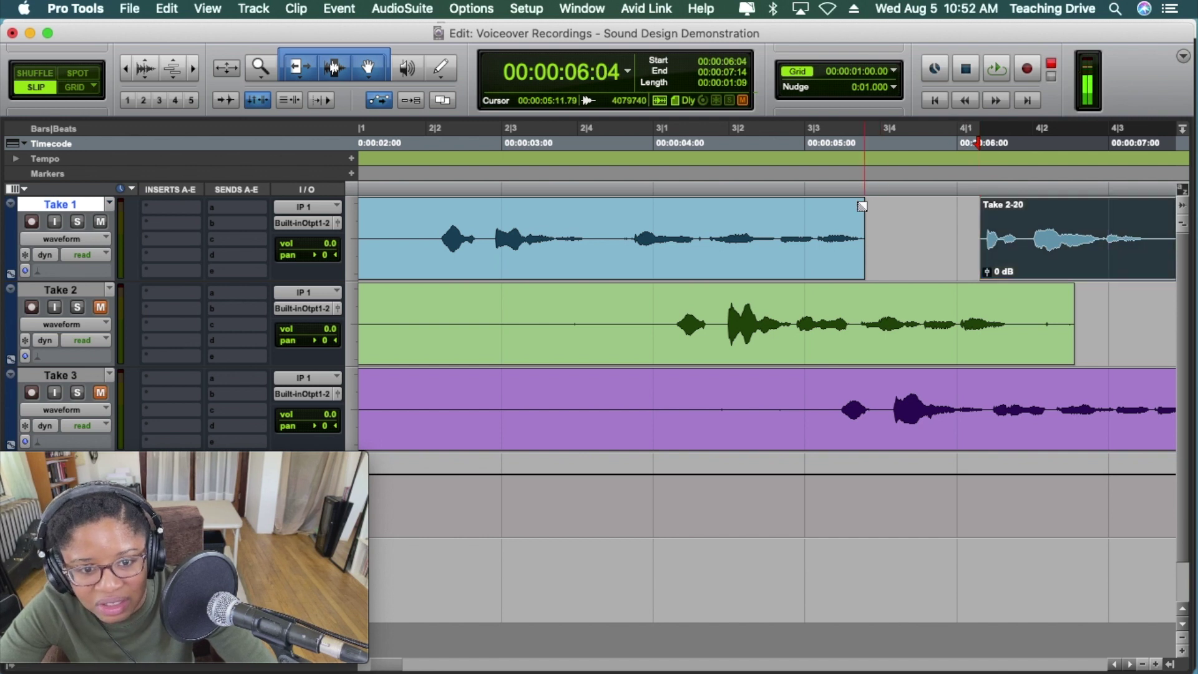
left_click_drag(862, 206, 853, 204)
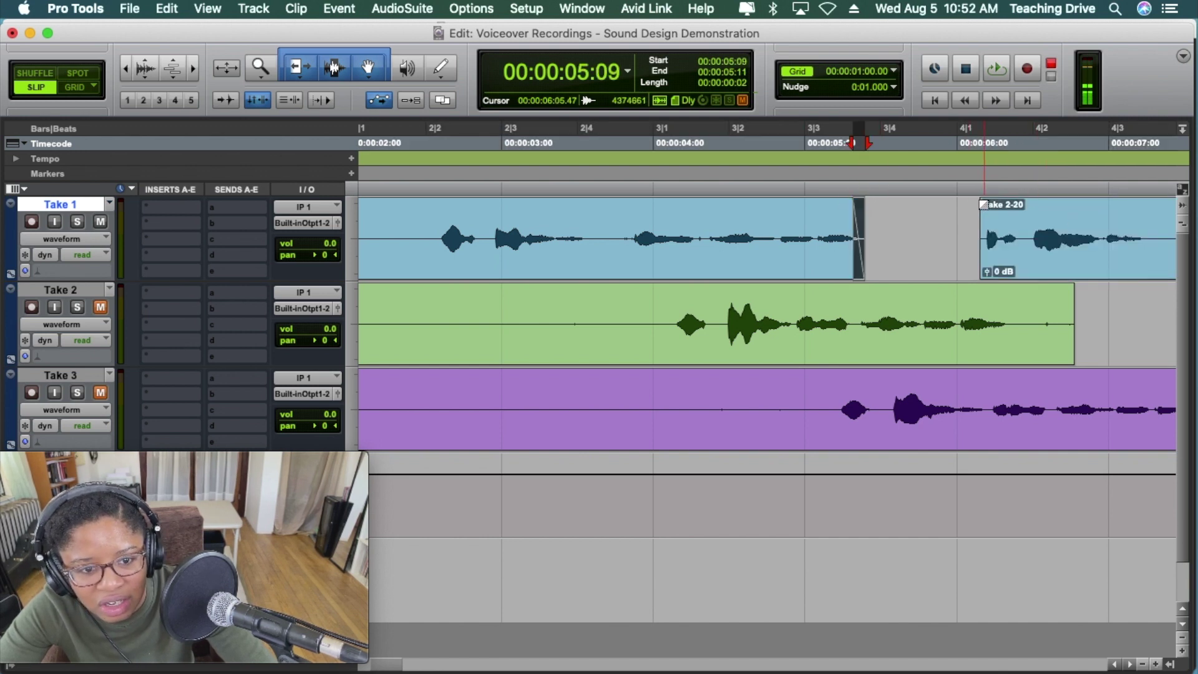
left_click_drag(983, 205, 989, 200)
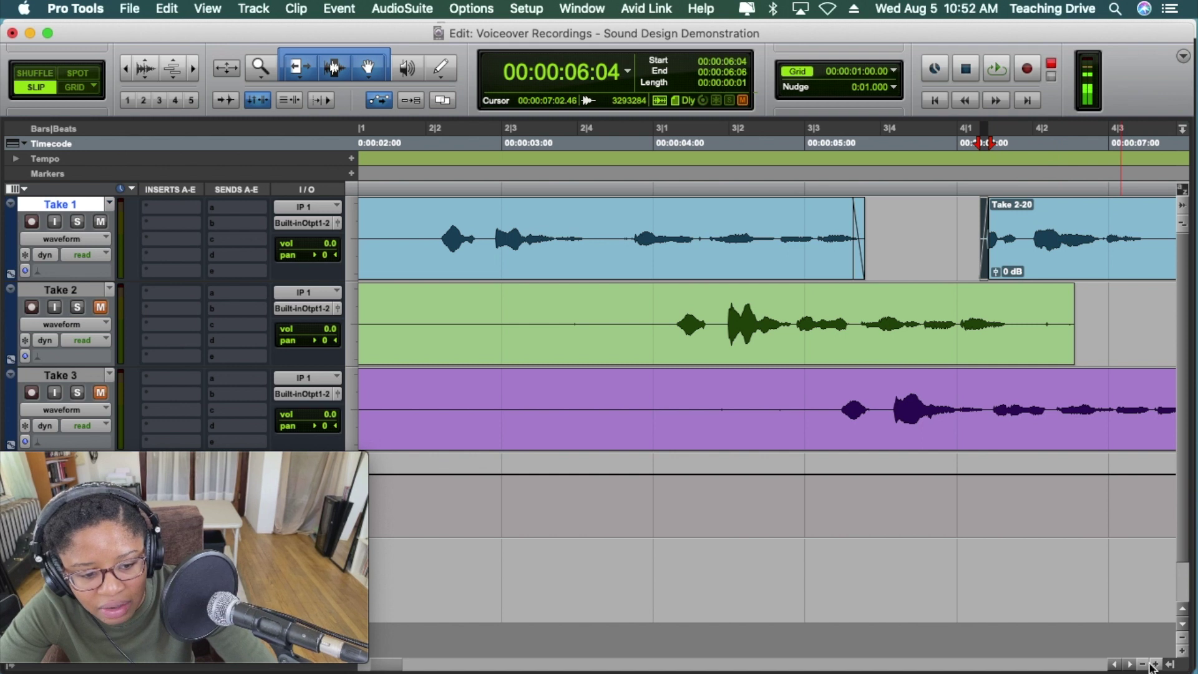
Zoom out and select all Take 1 clips, Take 1-03 through 1-09, back to the session start.
left_click(1145, 665)
left_click(1144, 665)
left_click(1144, 665)
left_click(1145, 665)
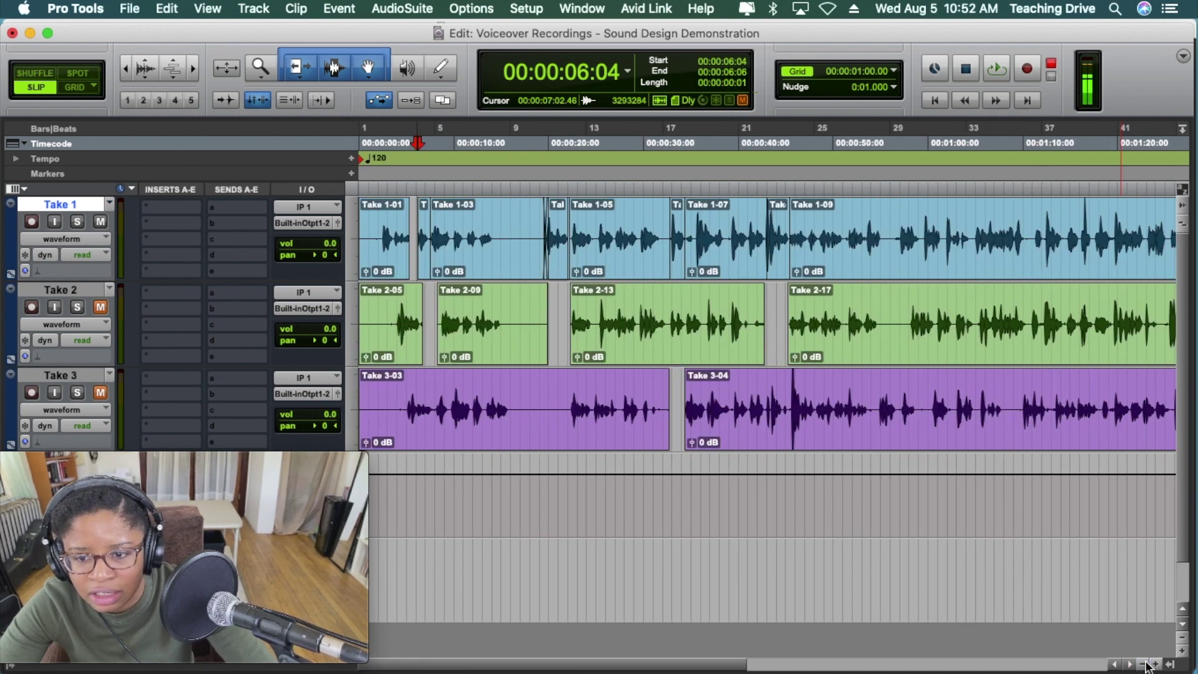
left_click(1143, 664)
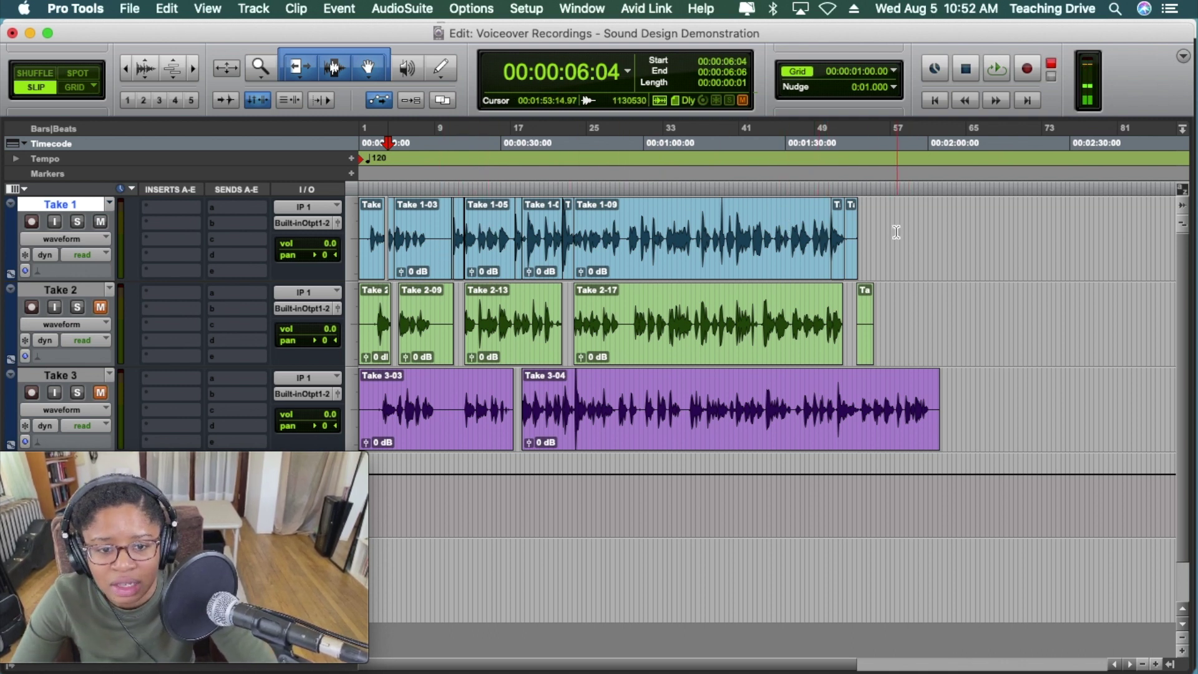
left_click_drag(862, 239, 350, 254)
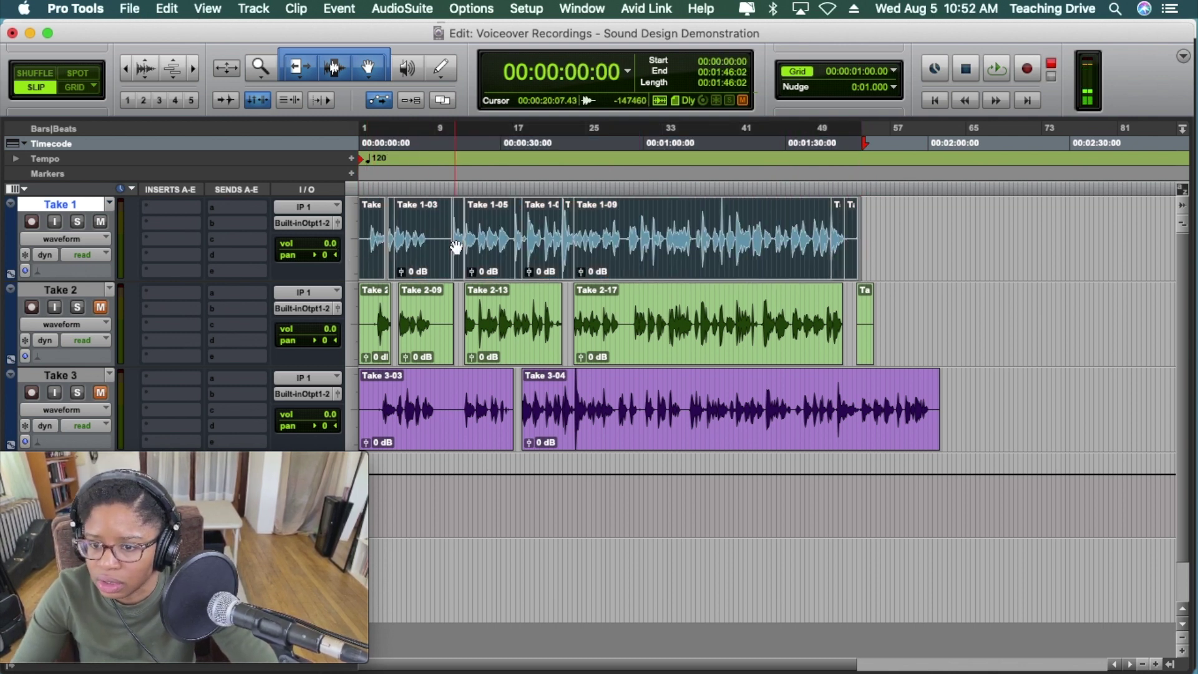
Consolidate the selected Take 1 clips into a single clip, Take 1_01.
left_click(167, 9)
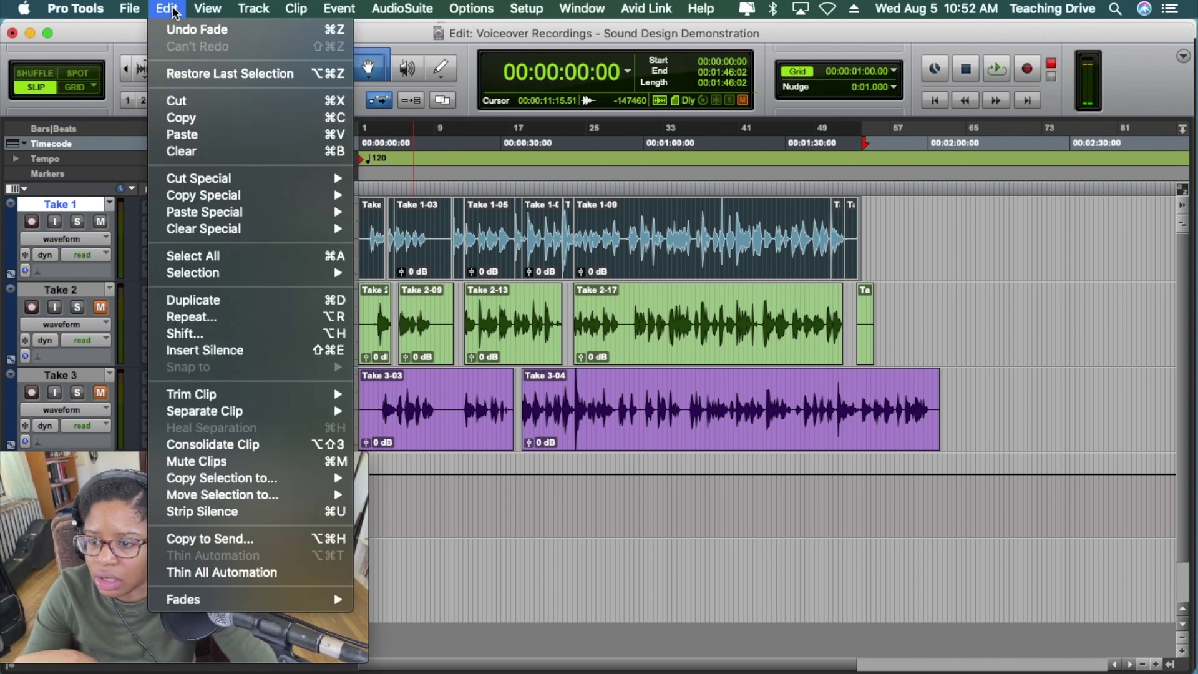
left_click(235, 444)
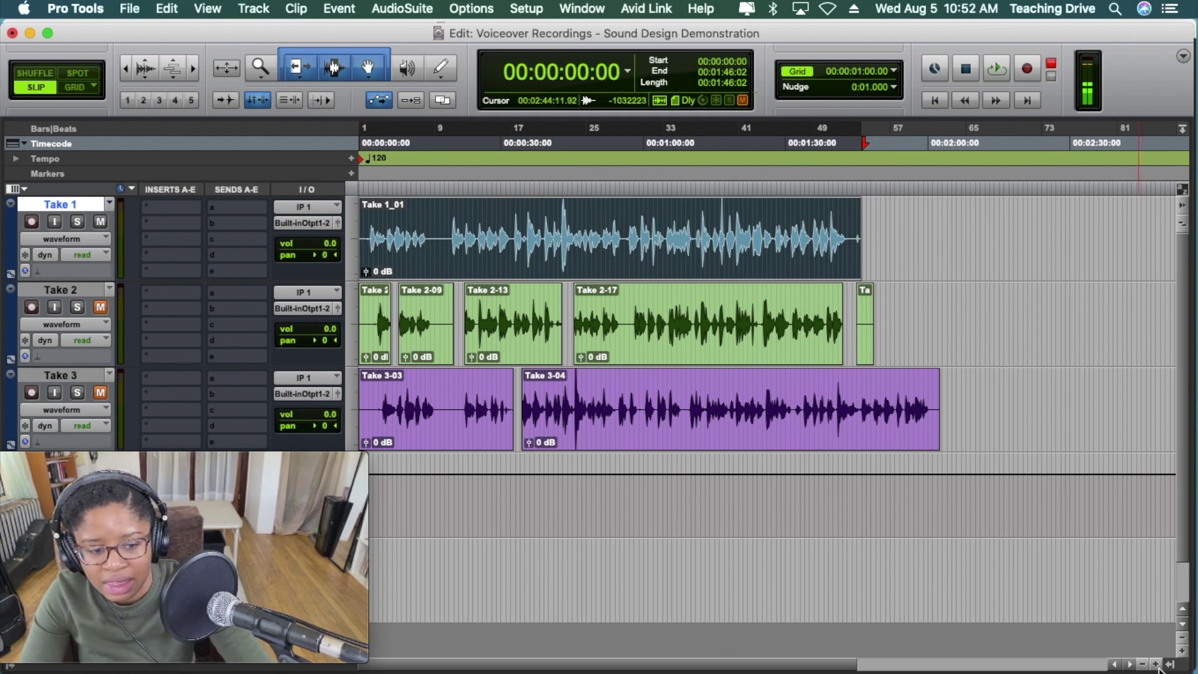
left_click(1157, 666)
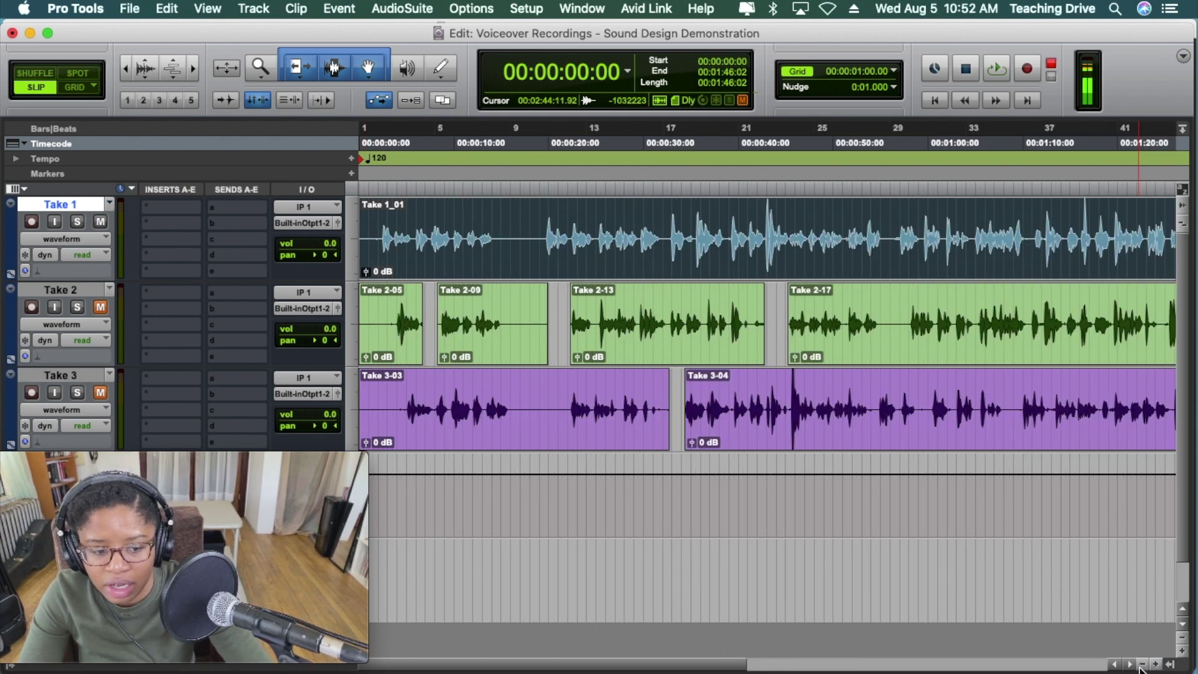
left_click(1142, 665)
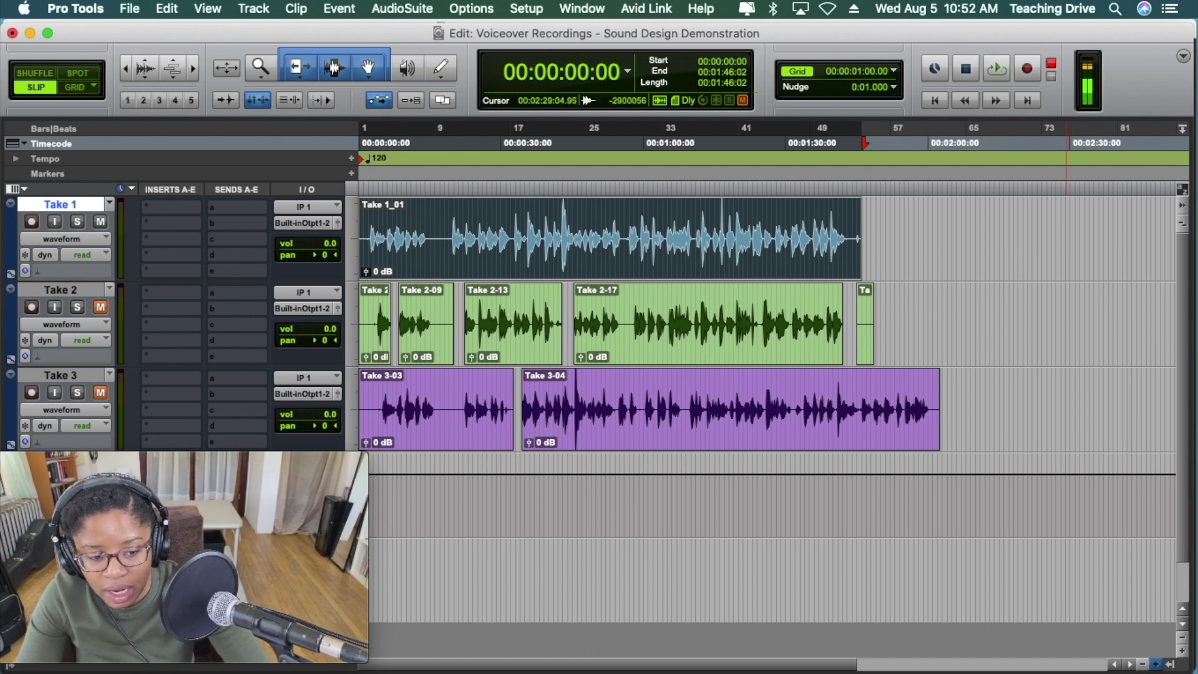
left_click(1156, 665)
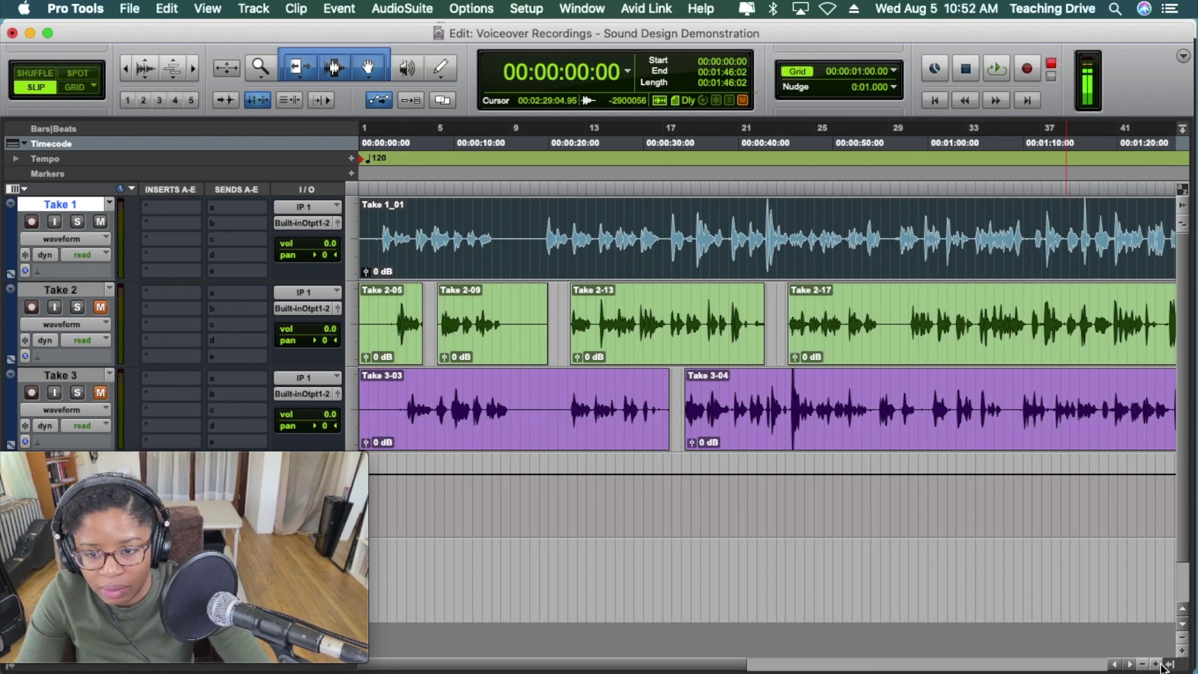
Play back the merged Take 1 comp from 00:00:01:22.
left_click(376, 194)
key("space")
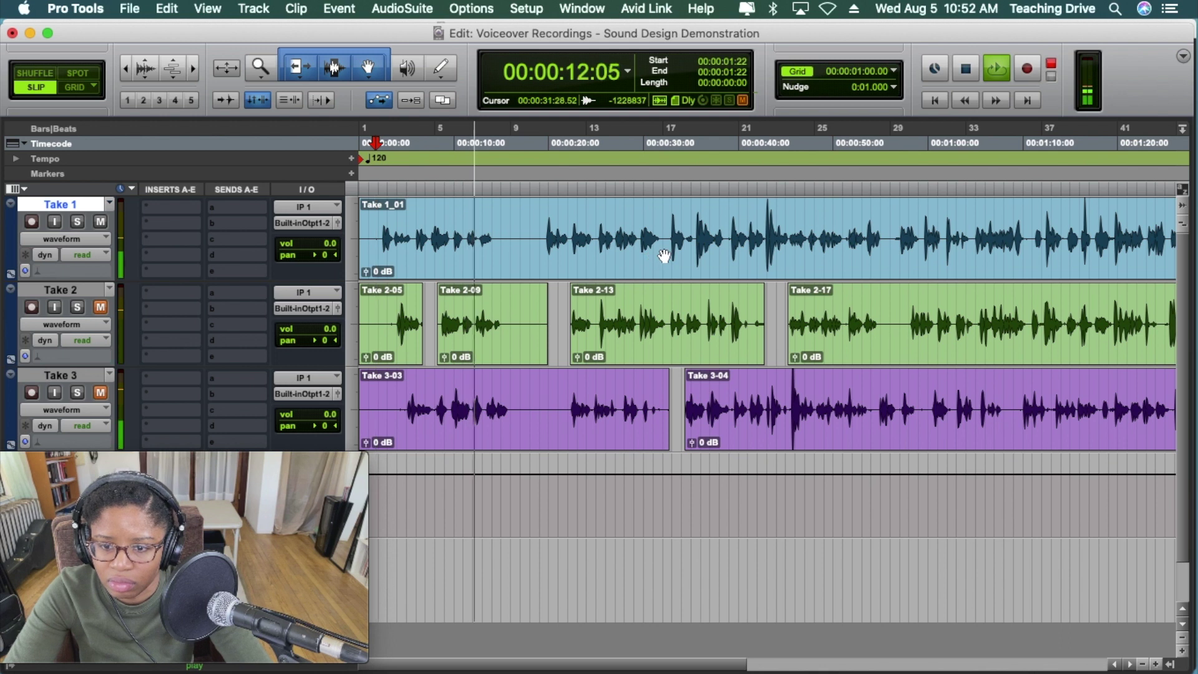
left_click_drag(701, 664, 665, 665)
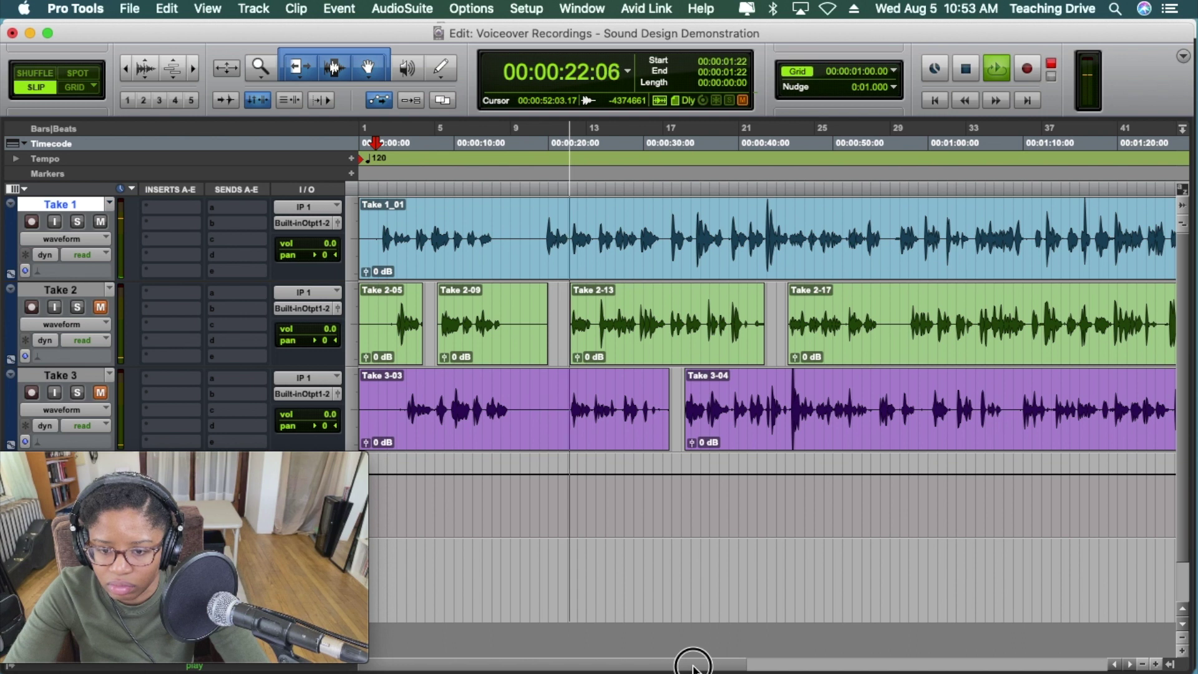
left_click_drag(661, 668, 686, 665)
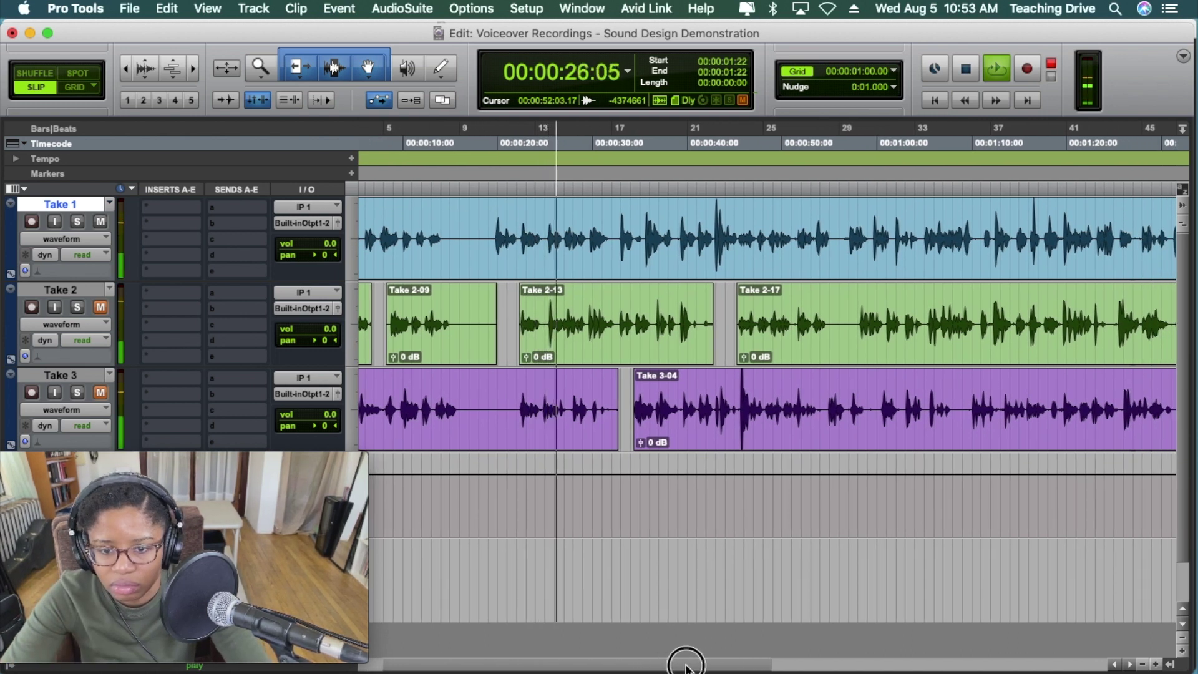
Stop playback and select the entire Take 1_01 clip, spanning 00:00:00:00 to 00:01:46:02.
key("space")
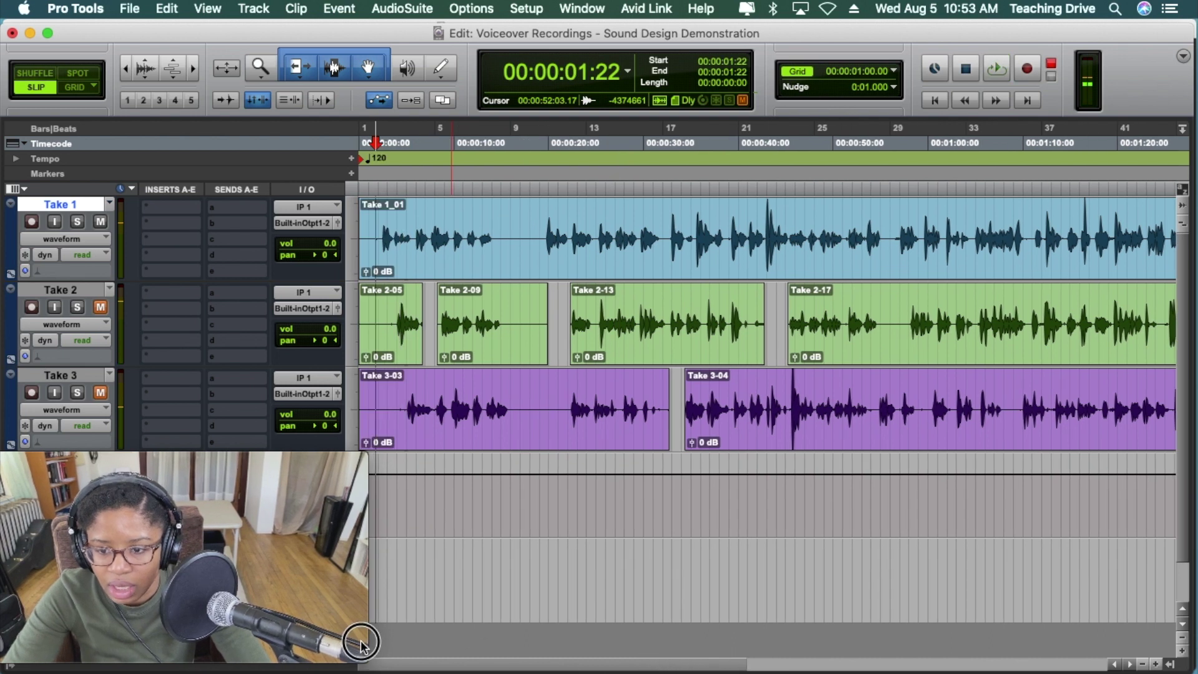
left_click_drag(668, 662, 358, 642)
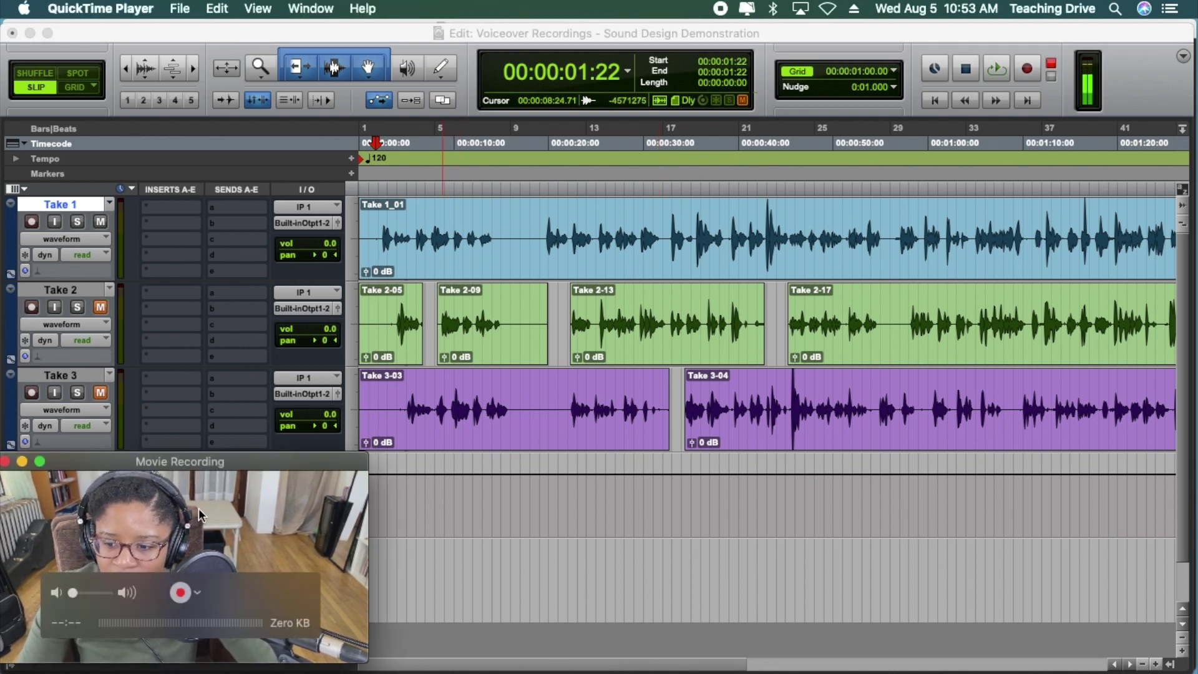
left_click(503, 242)
left_click(294, 470)
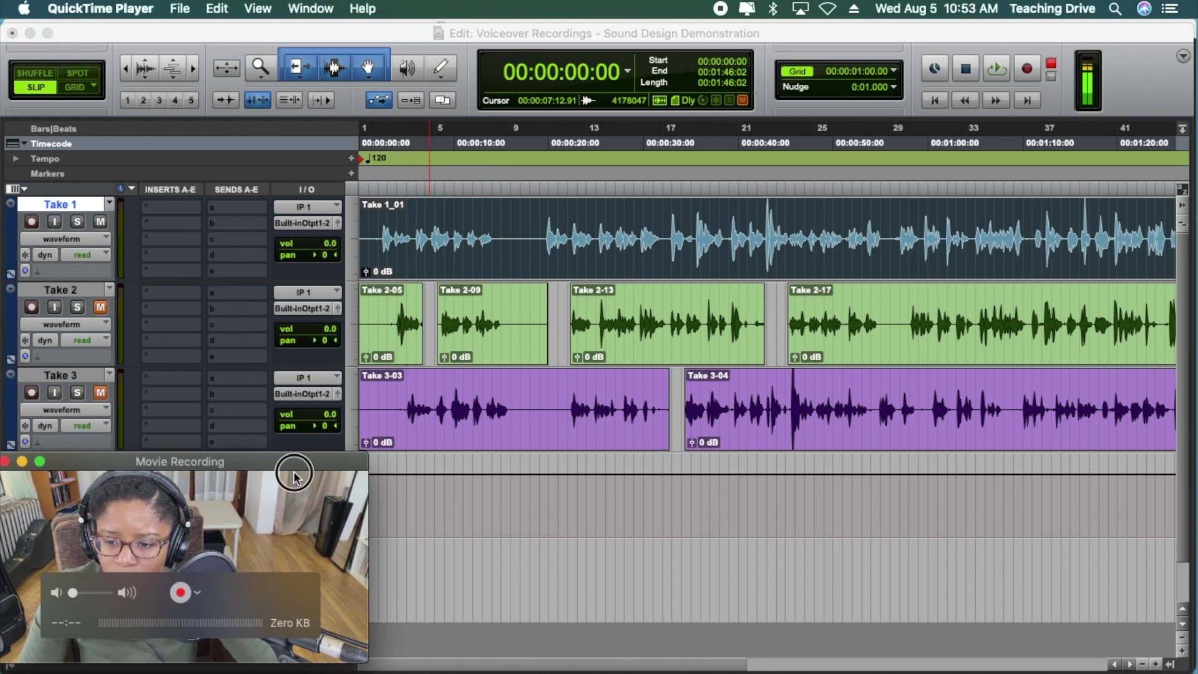
left_click(538, 242)
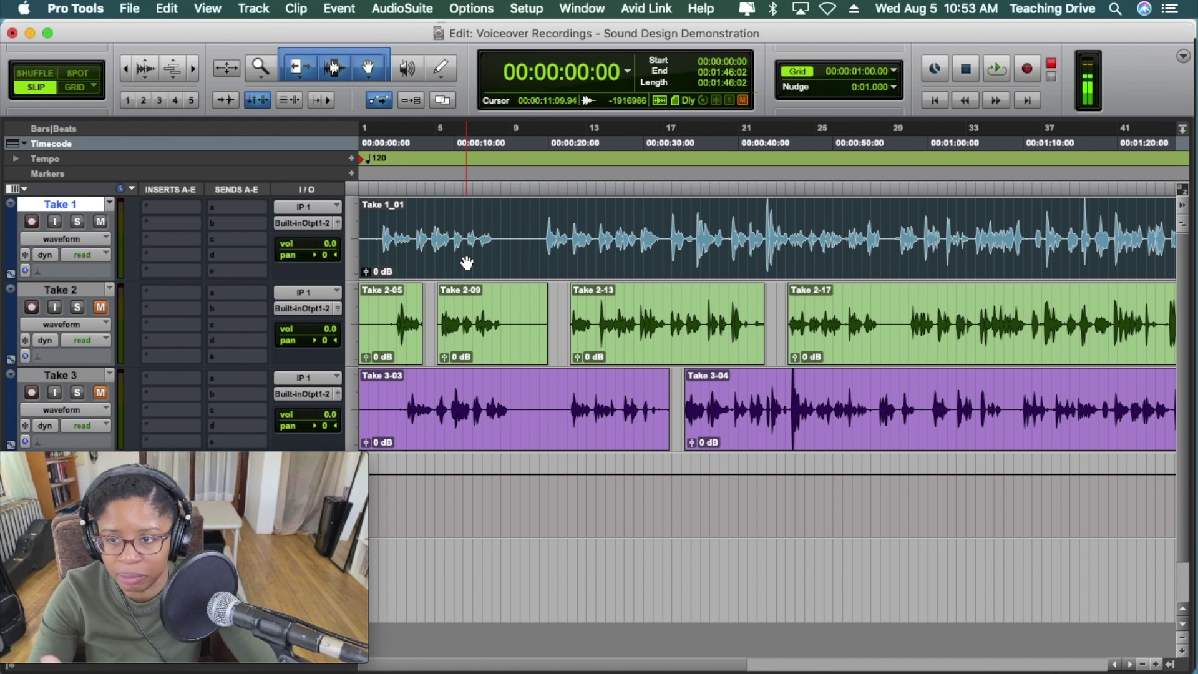
Render AudioSuite Normalize at 0.0 dB peak (100%) on Take 1, creating Take 1-Norm_01-01.
left_click(337, 9)
mouse_move(396, 13)
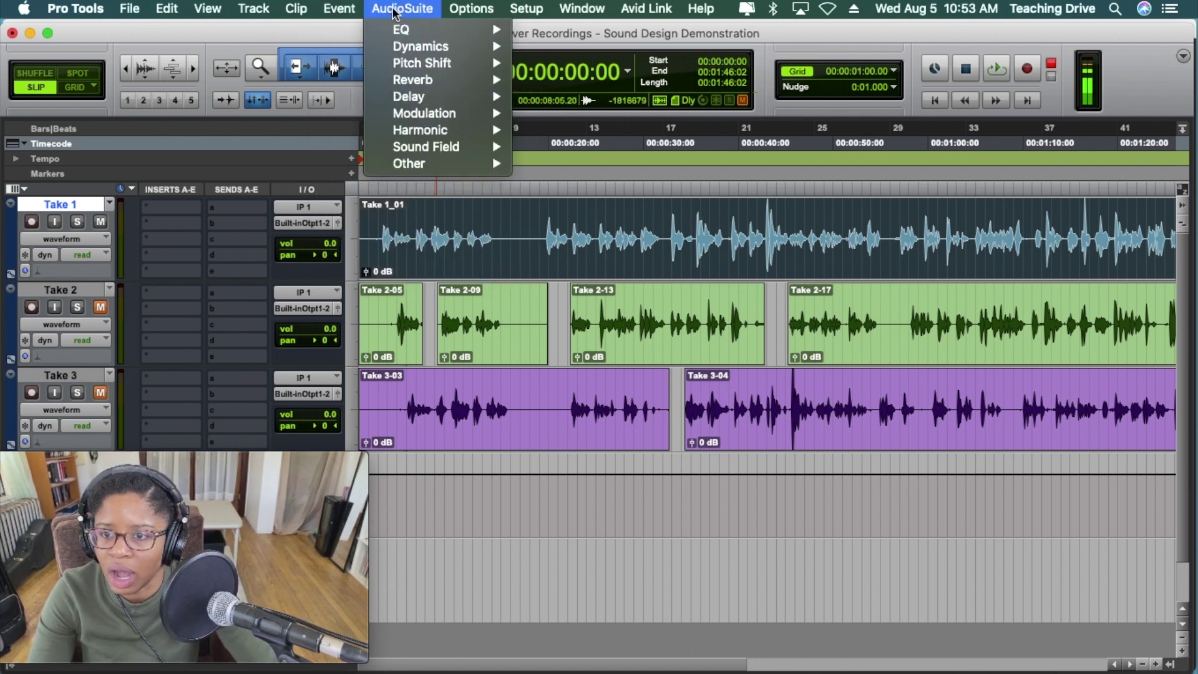
mouse_move(425, 164)
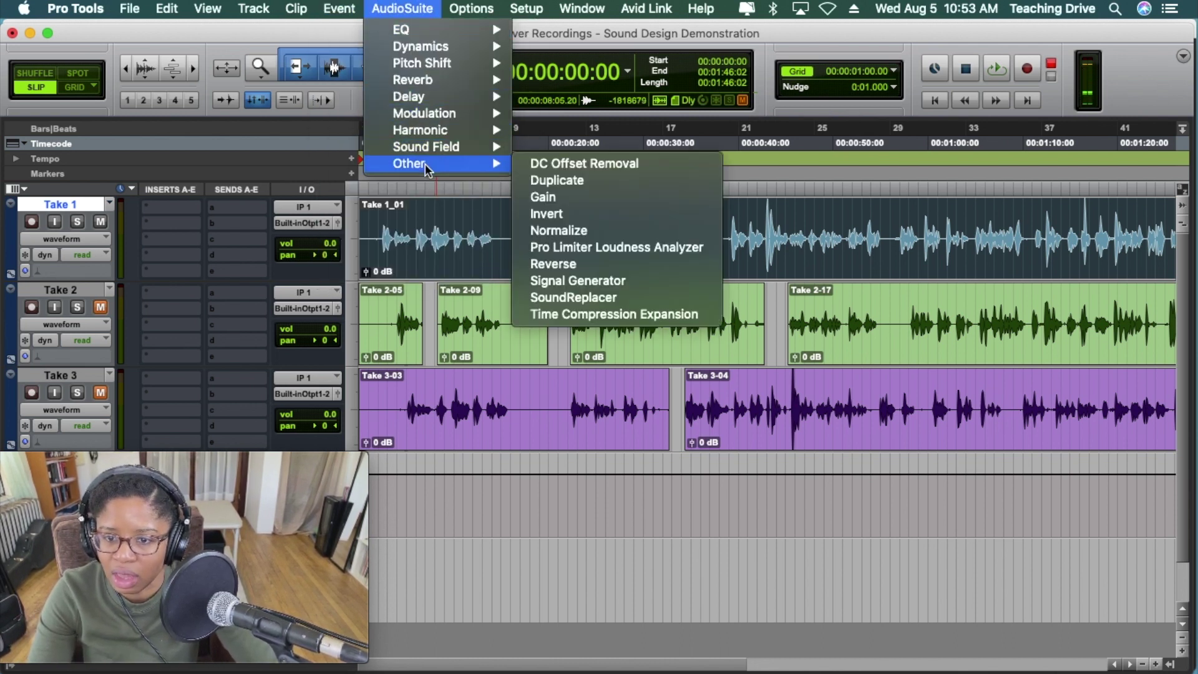
left_click(597, 232)
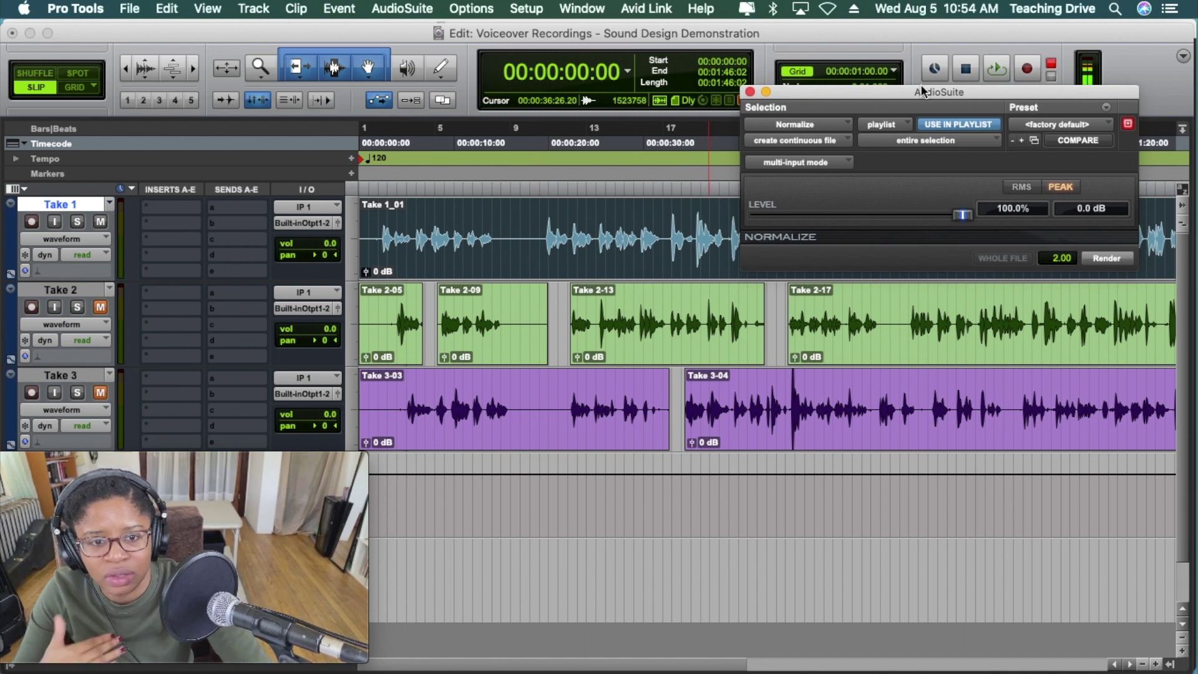
left_click_drag(922, 91, 699, 317)
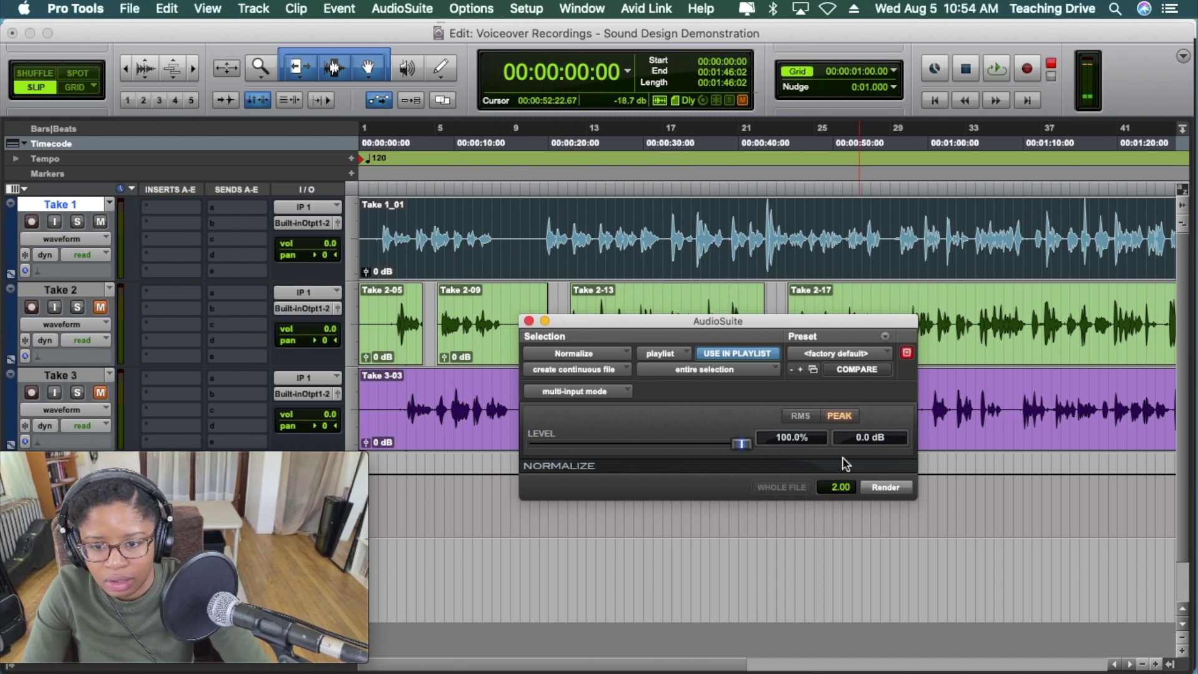
left_click(874, 485)
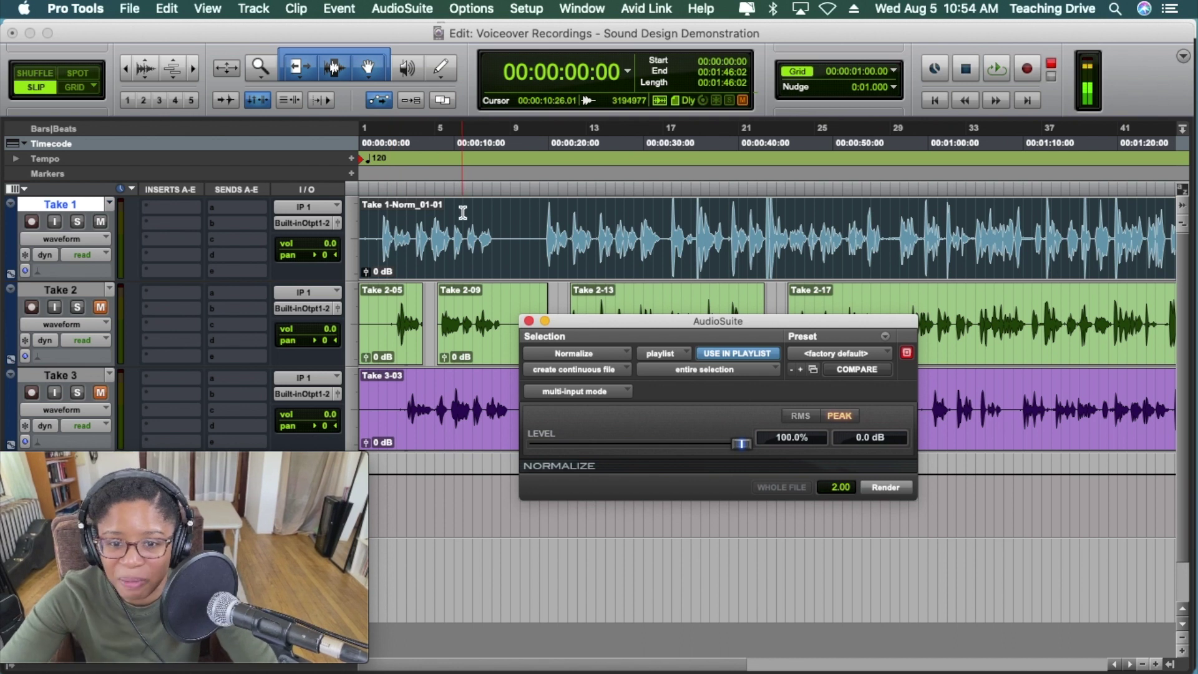
left_click_drag(668, 317, 666, 321)
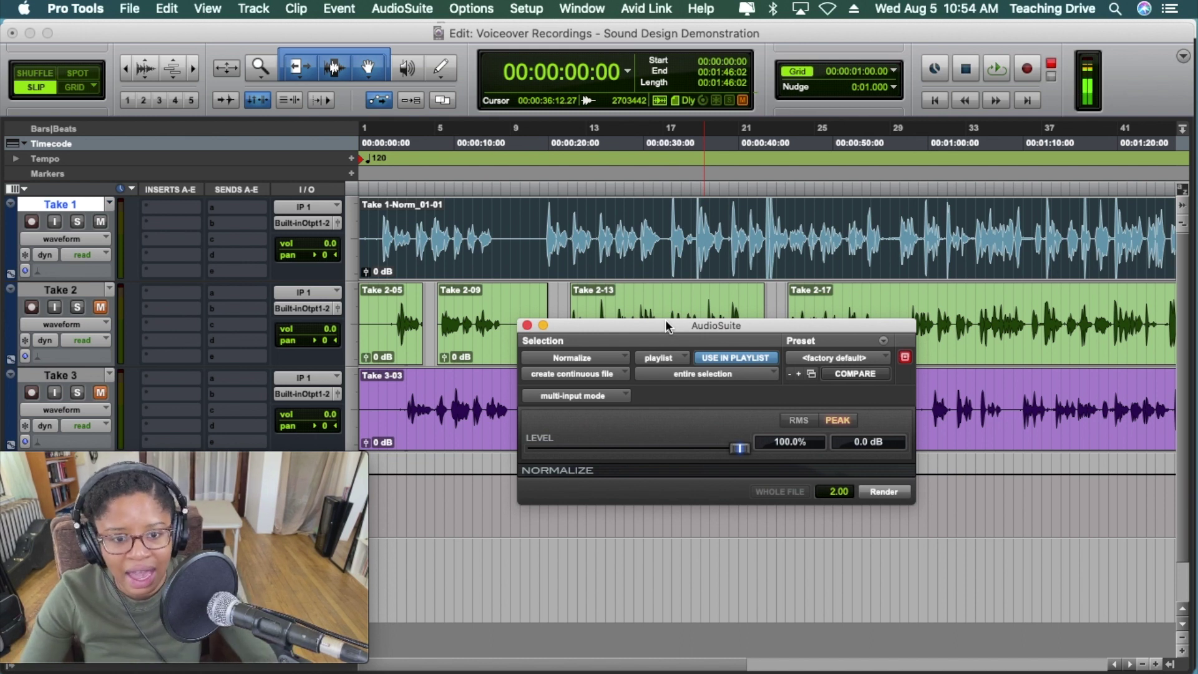
Close Normalize and audition the normalized Take 1 comp from just after the session start.
left_click(527, 324)
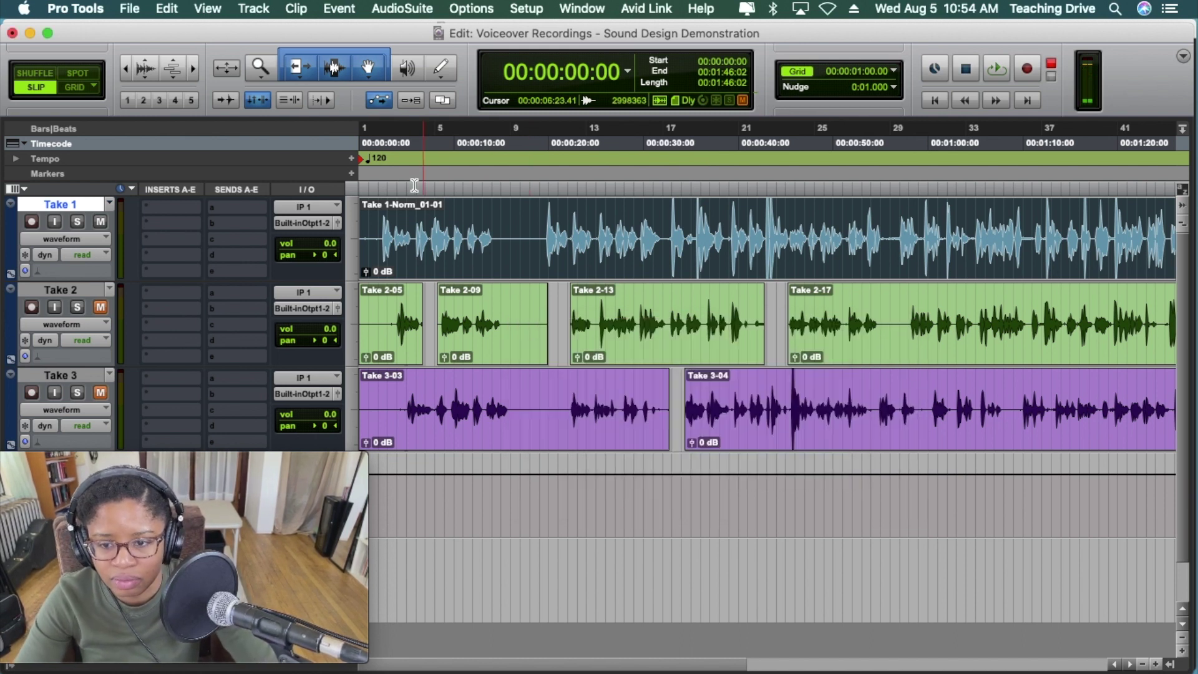
left_click(379, 190)
key("space")
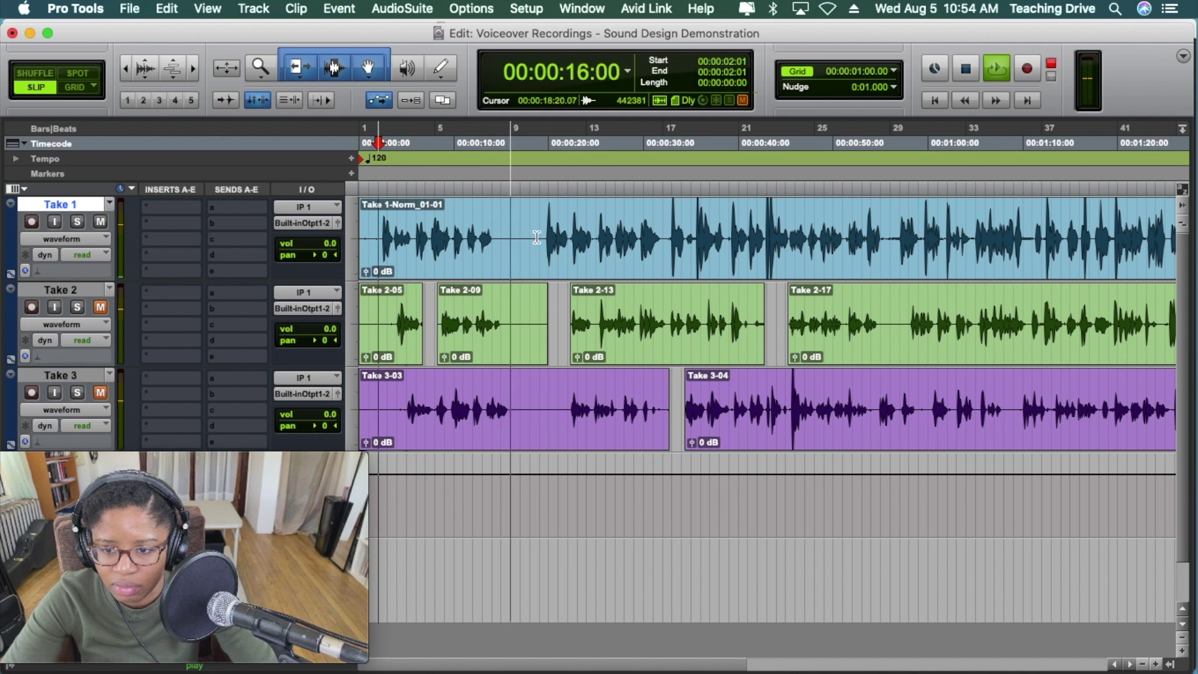
key("space")
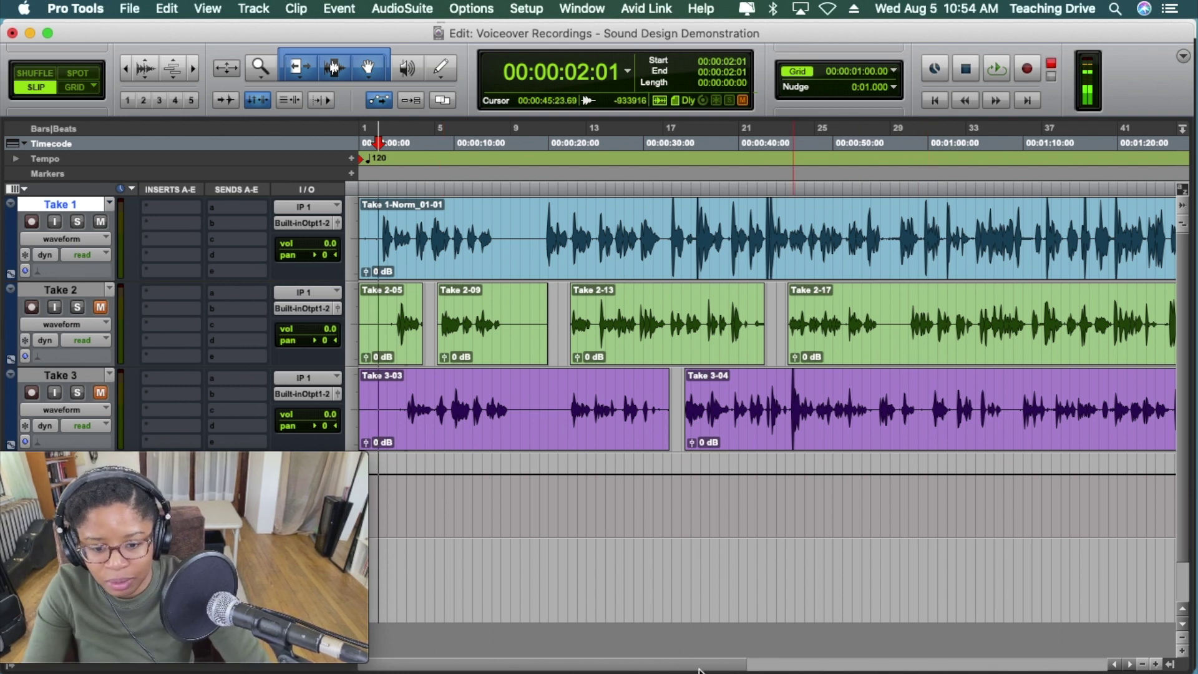
left_click_drag(708, 662, 861, 652)
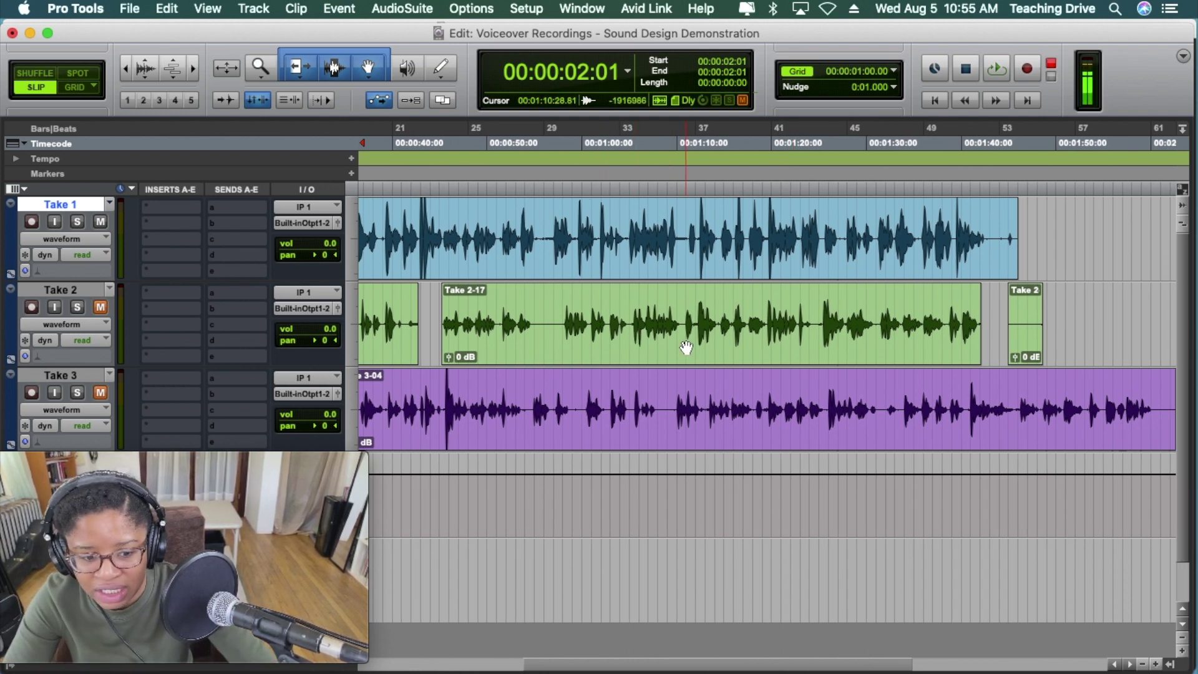
Zoom in on Take 2 around 1:20, select its clip, and set the insertion point at 00:01:19:17.
left_click(1155, 665)
left_click(1155, 665)
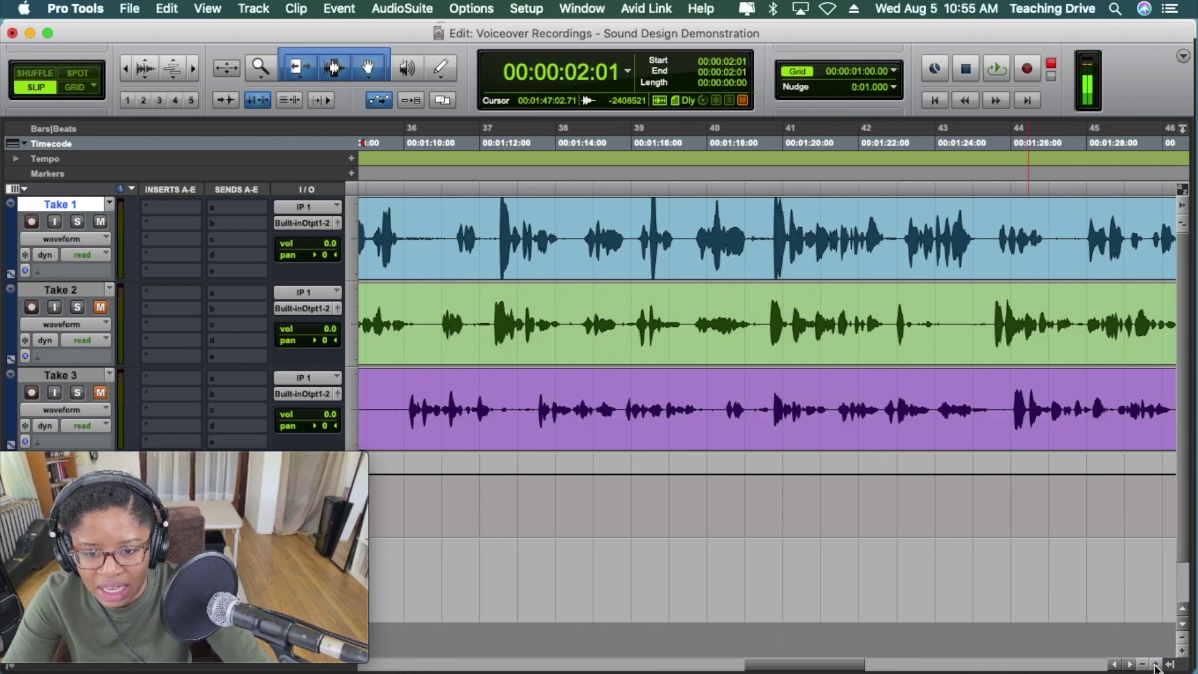
left_click(1154, 665)
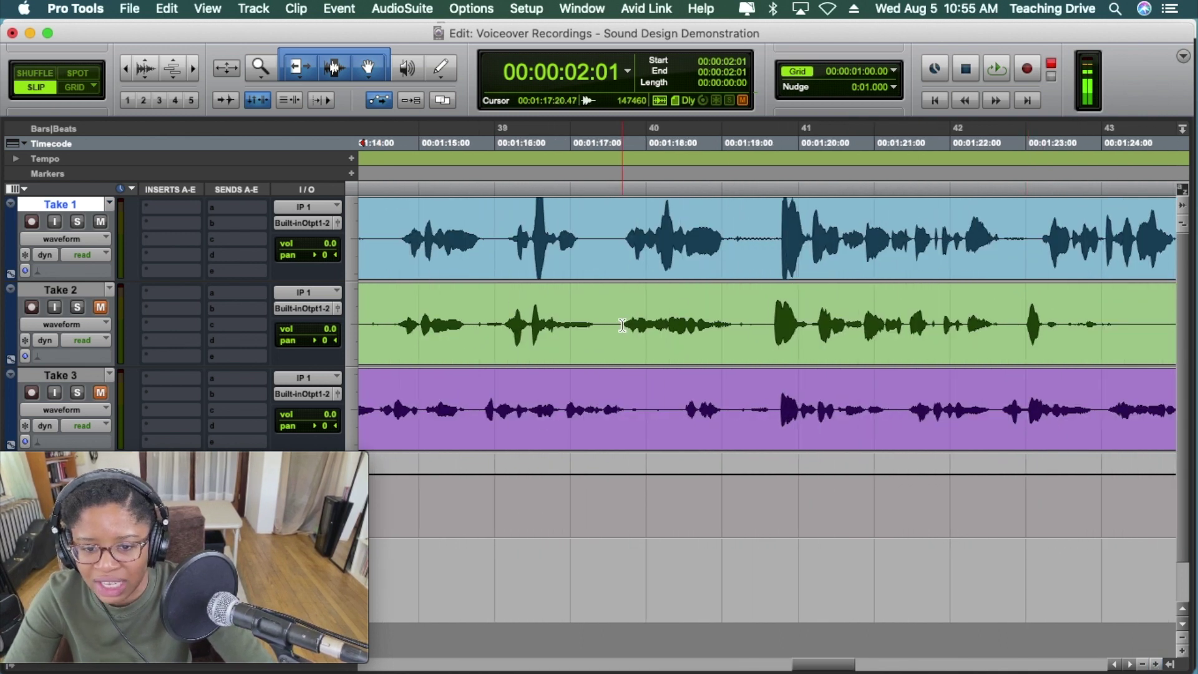
left_click_drag(757, 320, 947, 318)
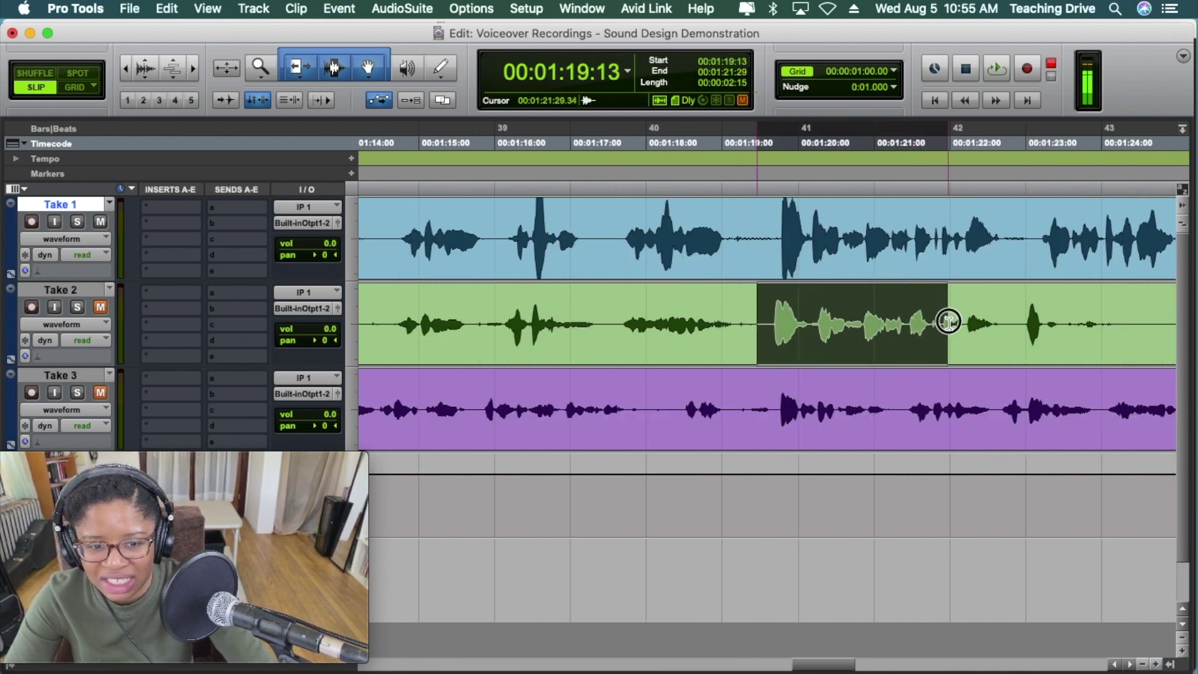
left_click(914, 340)
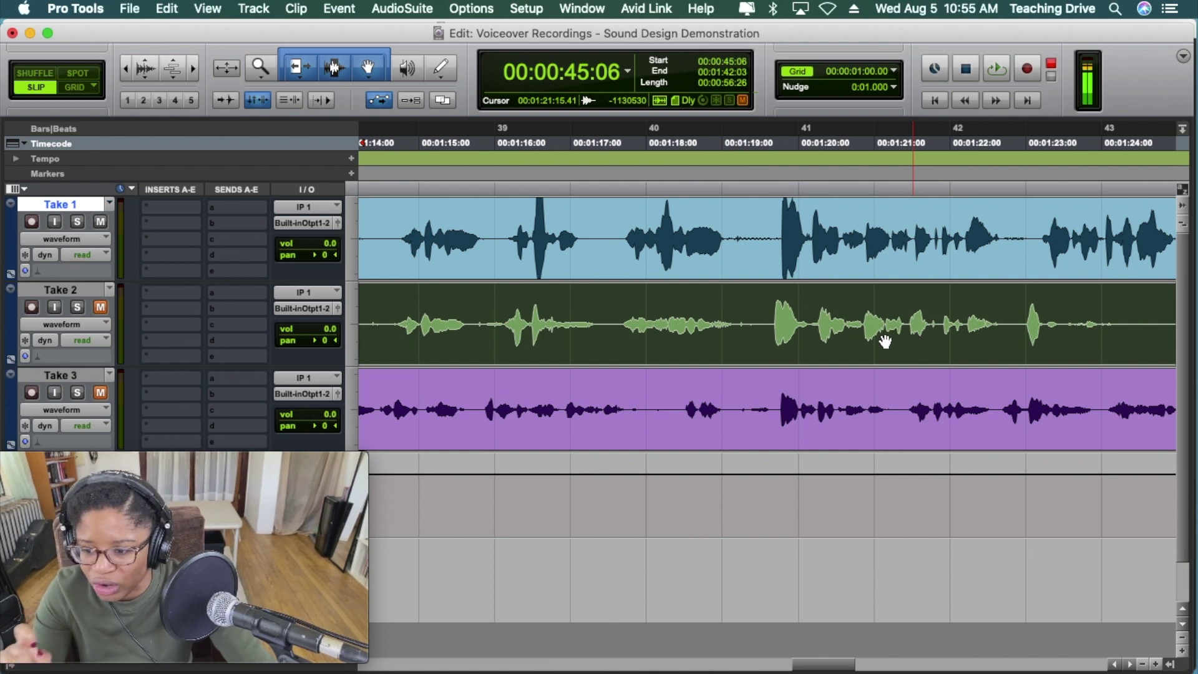
left_click(768, 315)
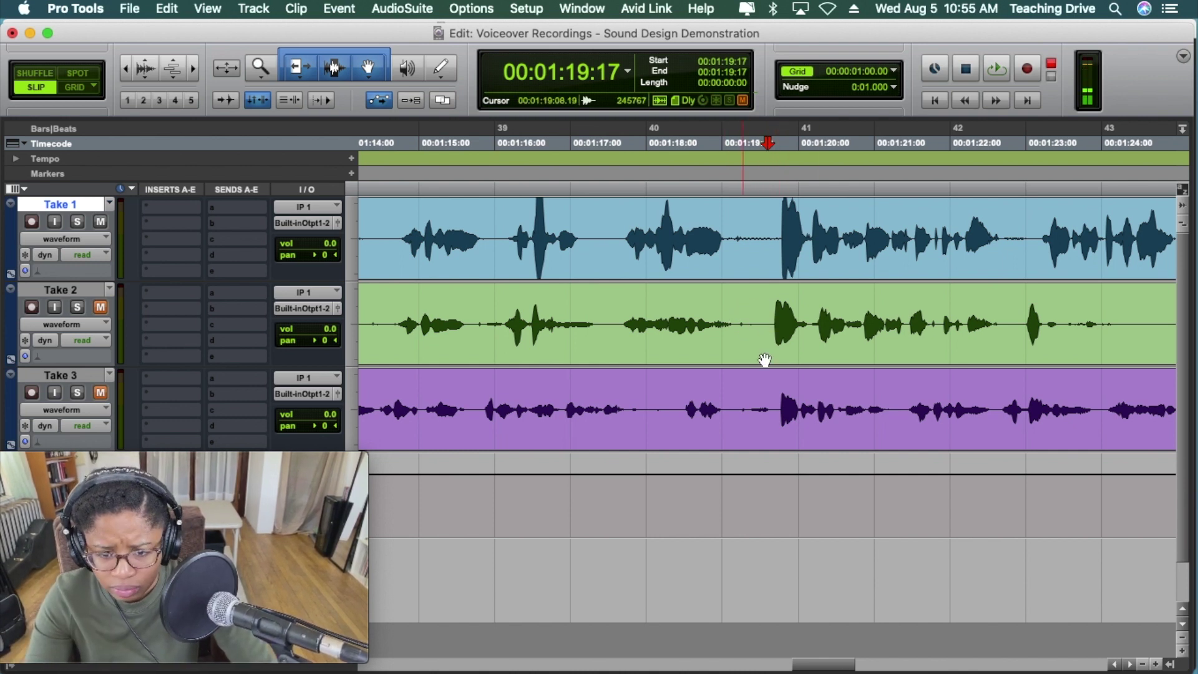
left_click_drag(829, 665, 968, 620)
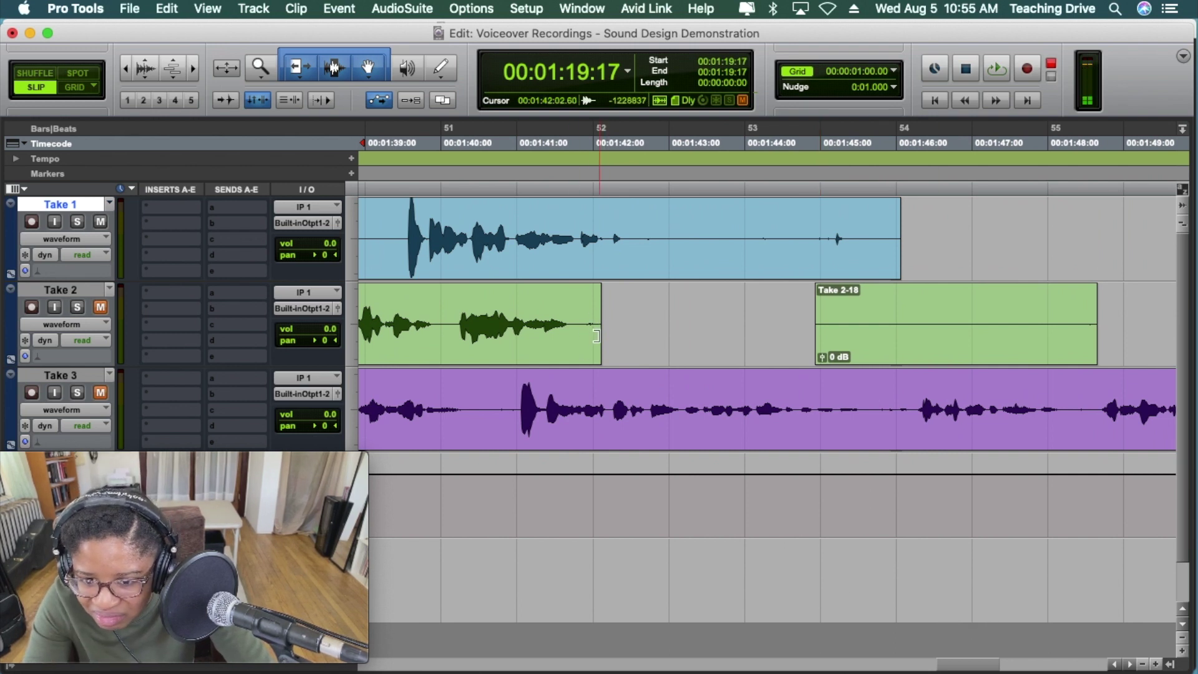
Trim the Take 2 clip's end back to about 1:41 and add a short fade-out.
left_click_drag(596, 336, 573, 338)
left_click_drag(567, 288, 556, 291)
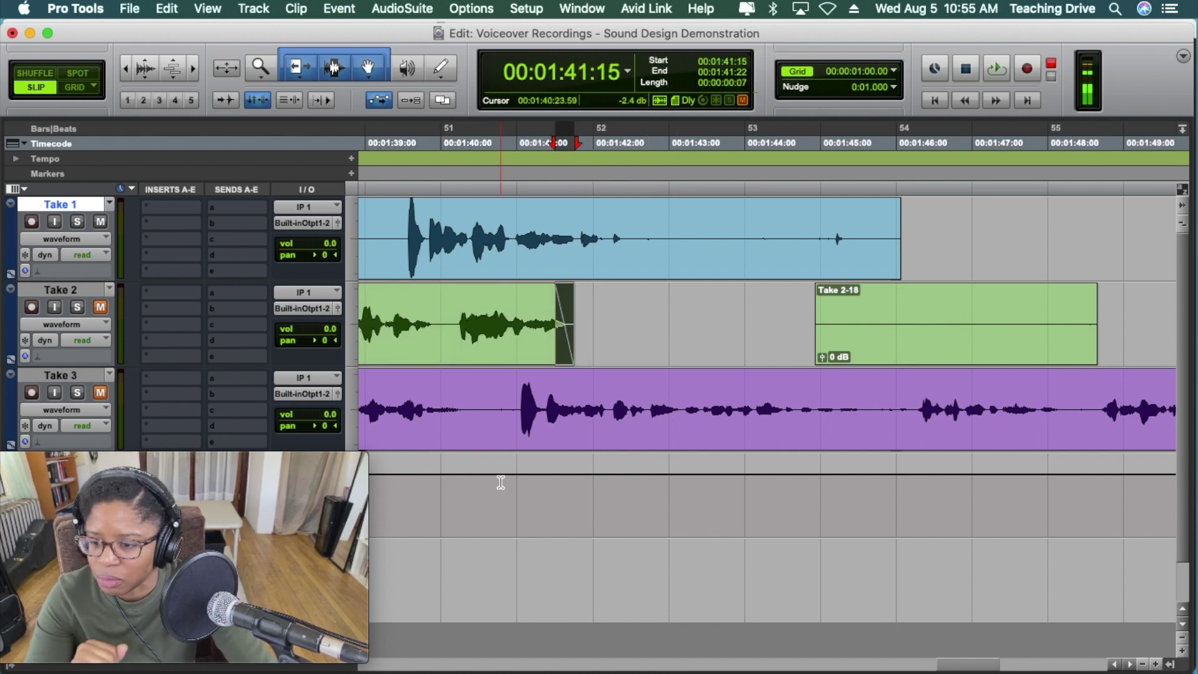
mouse_move(1005, 664)
left_mouse_down()
mouse_move(935, 663)
mouse_move(984, 664)
left_mouse_up()
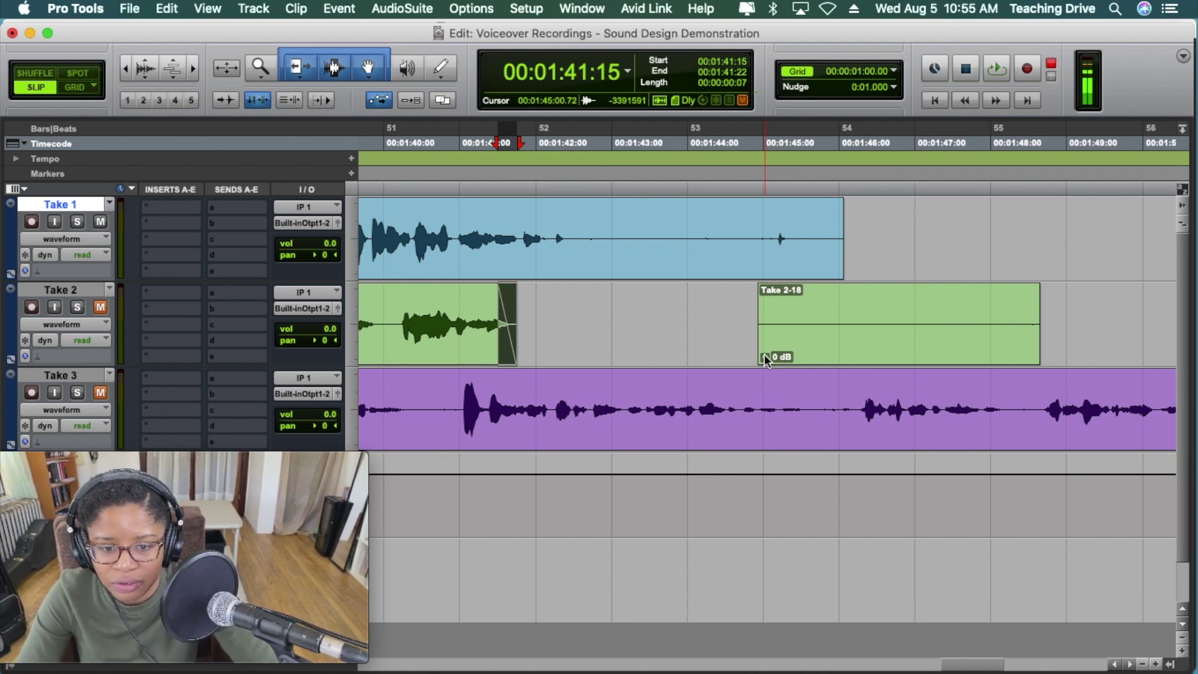
Set Take 2-18's clip gain to +0.1 dB.
left_click_drag(765, 358, 765, 360)
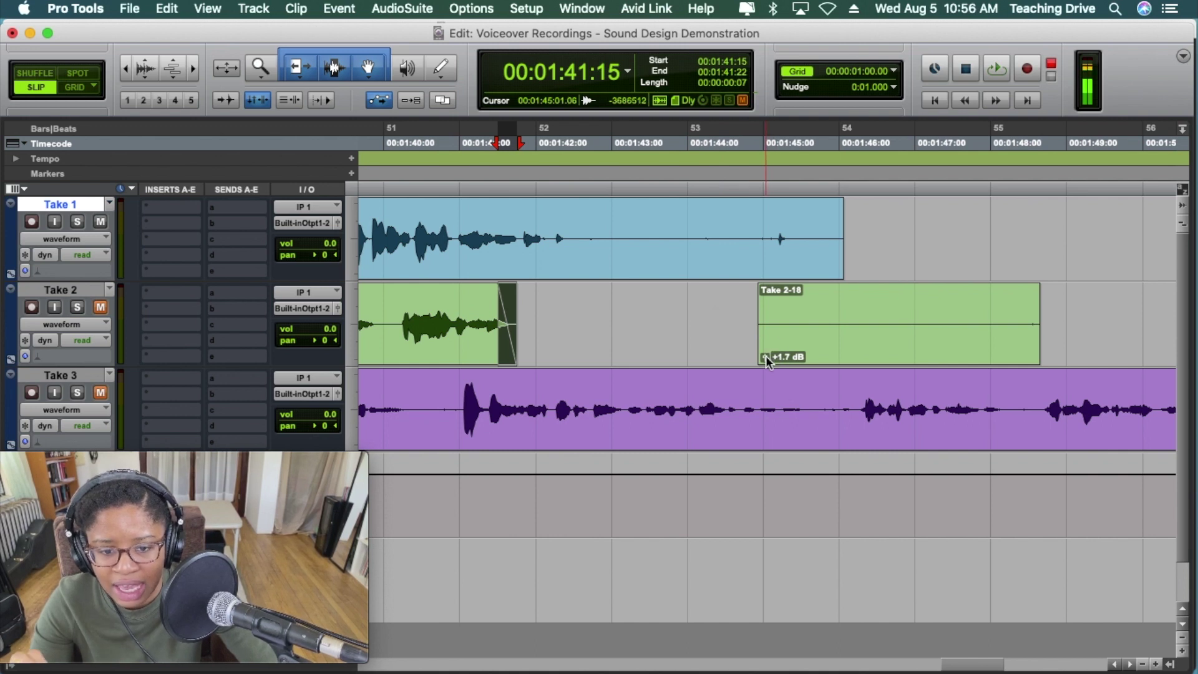
left_click_drag(765, 355, 769, 361)
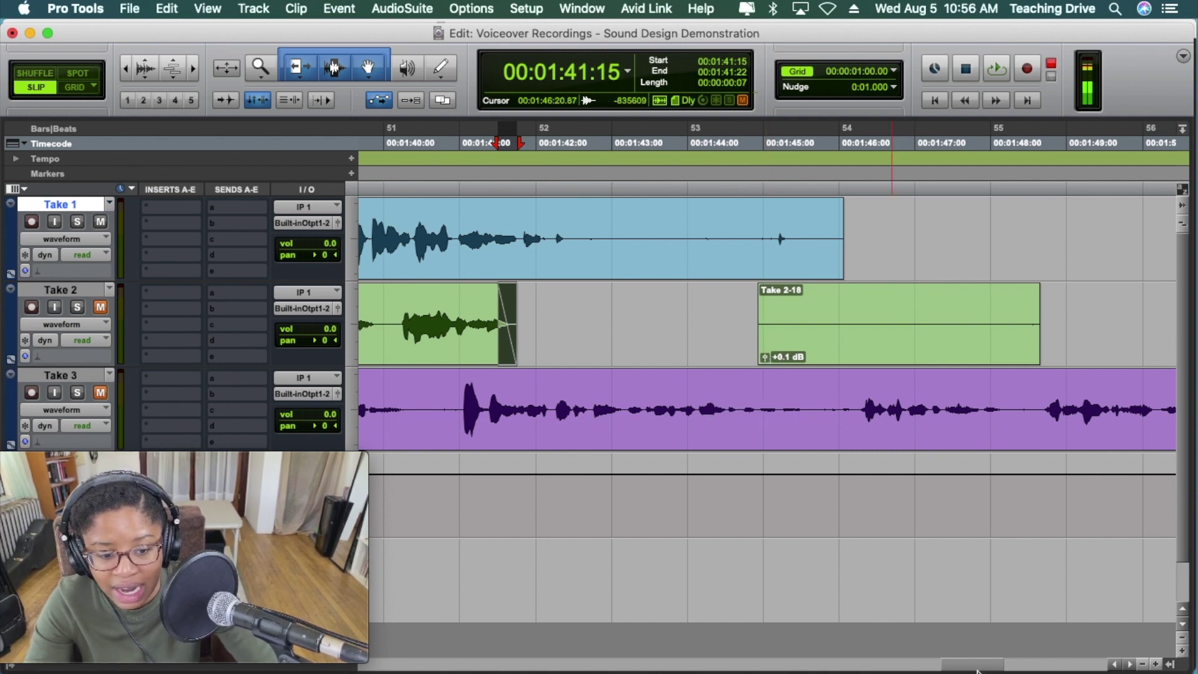
left_click_drag(954, 664, 402, 634)
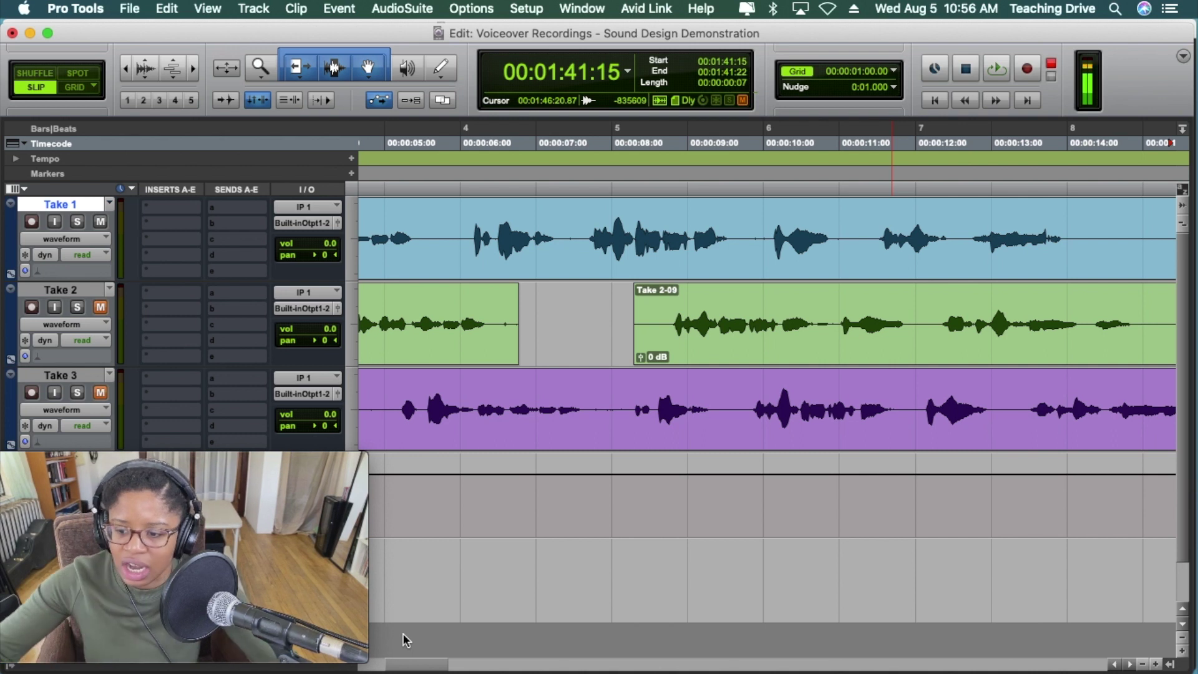
Zoom out to show the first 20 seconds of Takes 1, 2 and 3.
left_click(1141, 665)
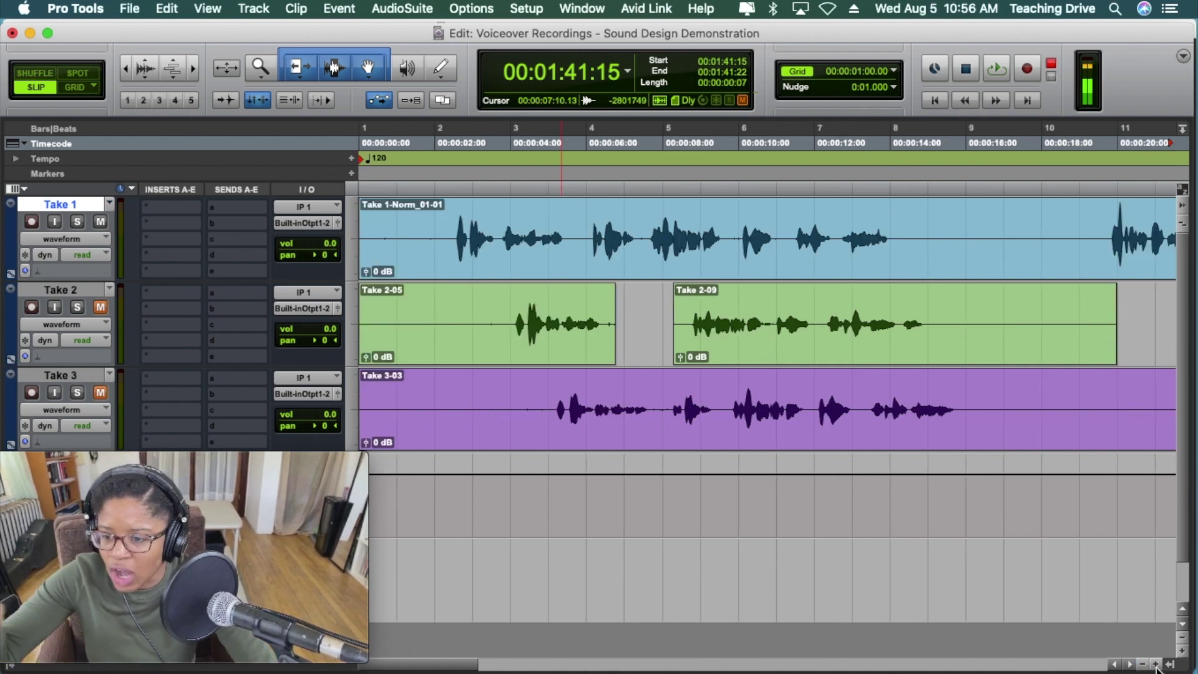